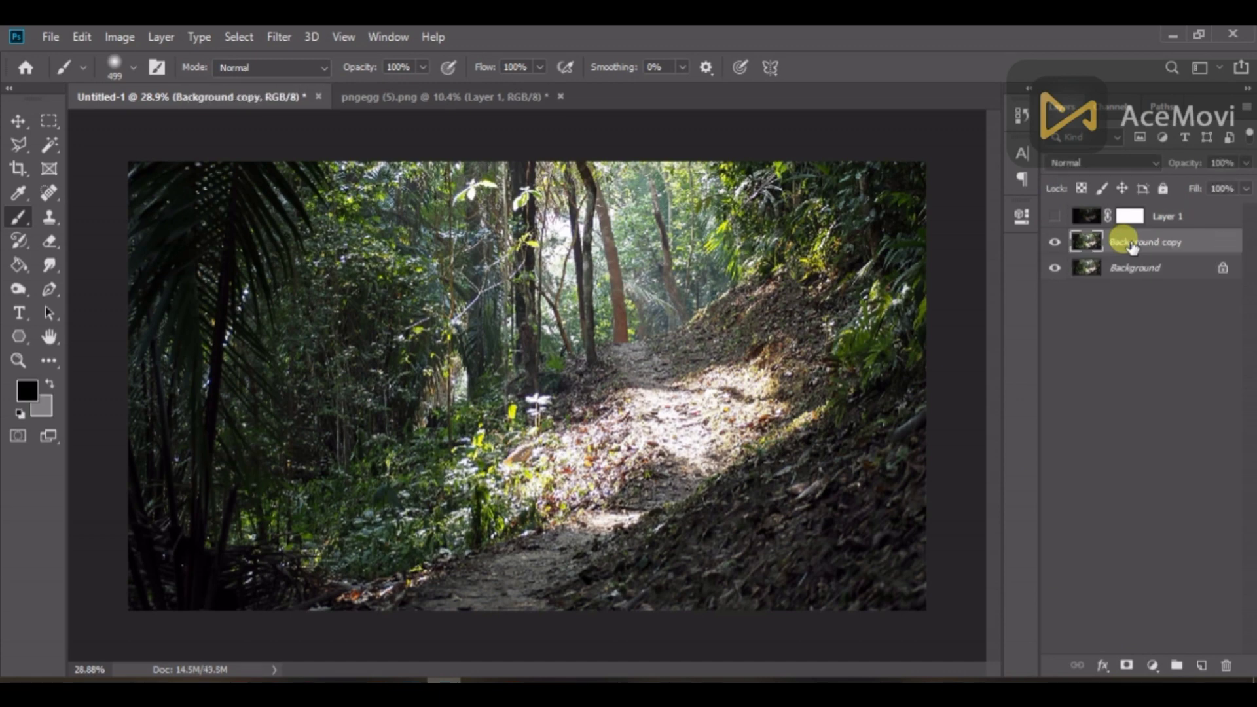
click(1133, 219)
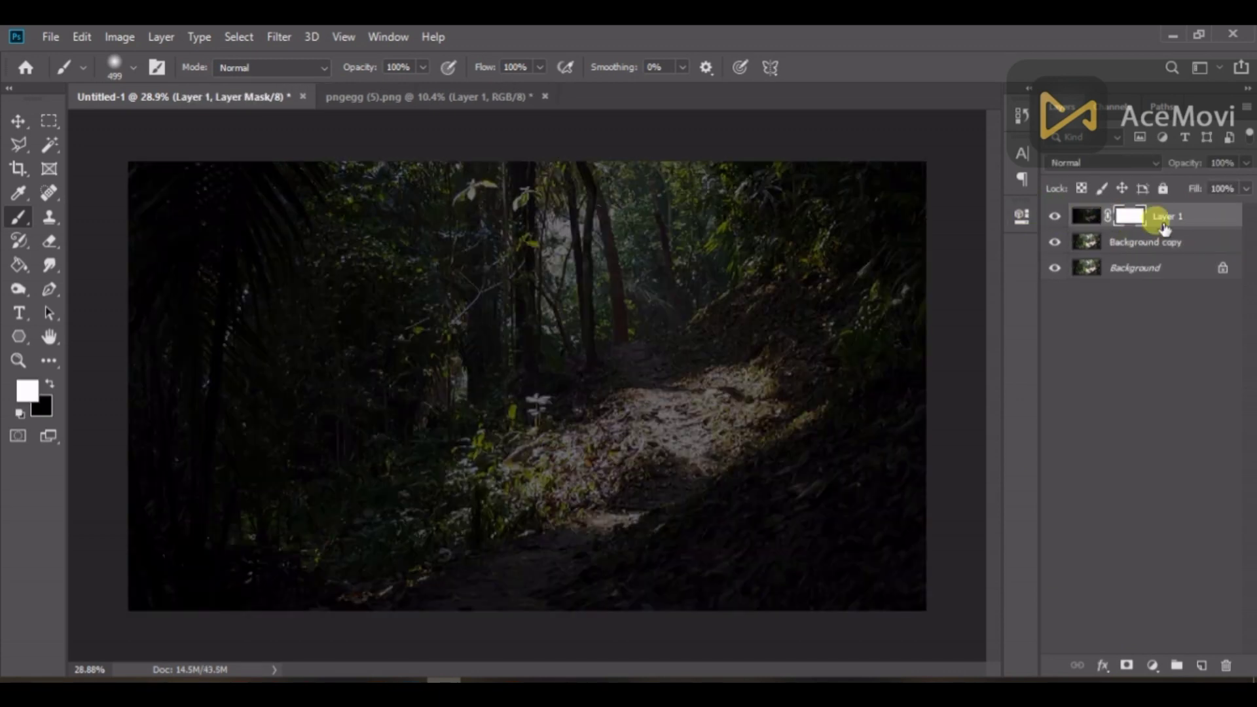
key(ctrl+i)
mouse_move(686, 499)
mouse_down()
mouse_move(782, 464)
mouse_move(567, 522)
mouse_up()
Step: Delete the masked Layer 1 above the Background copy
click(1208, 218)
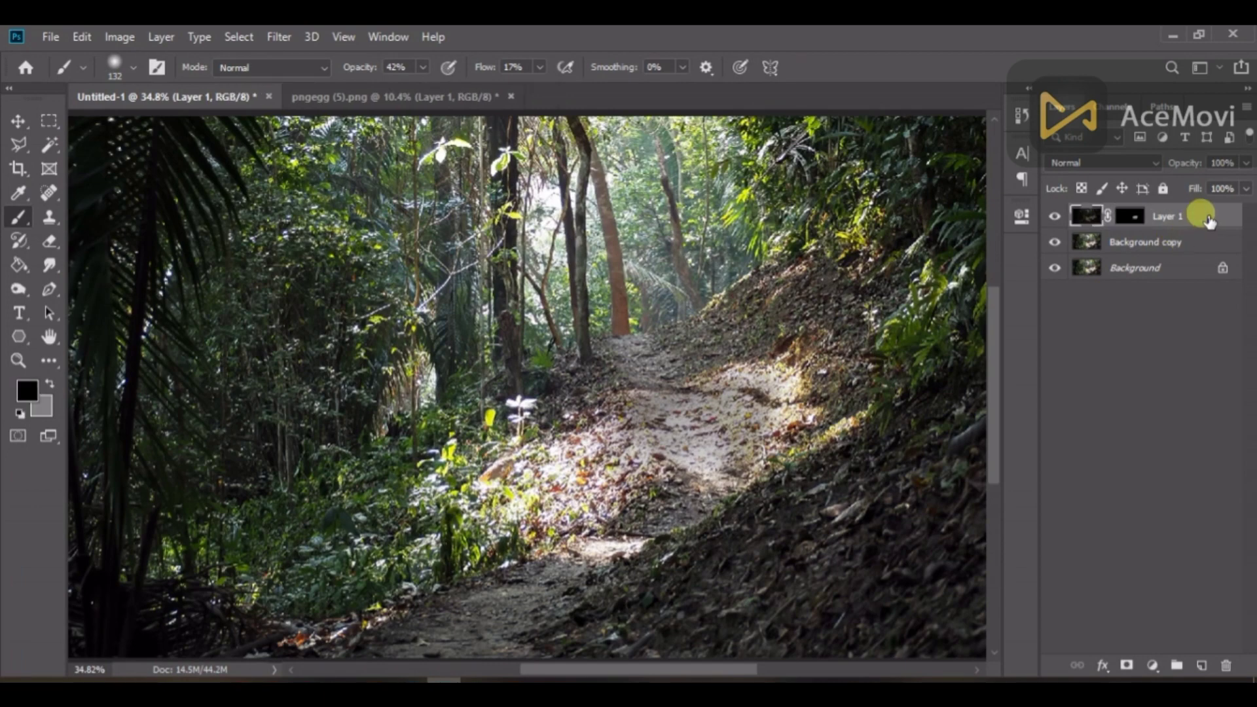
key(Delete)
Step: Darken the Background copy in Camera Raw: Temperature -20, Tint -28, Exposure -1.55, Contrast +17, Highlights -100, Shadows -8, Whites -30, Blacks +20
key(ctrl+shift+a)
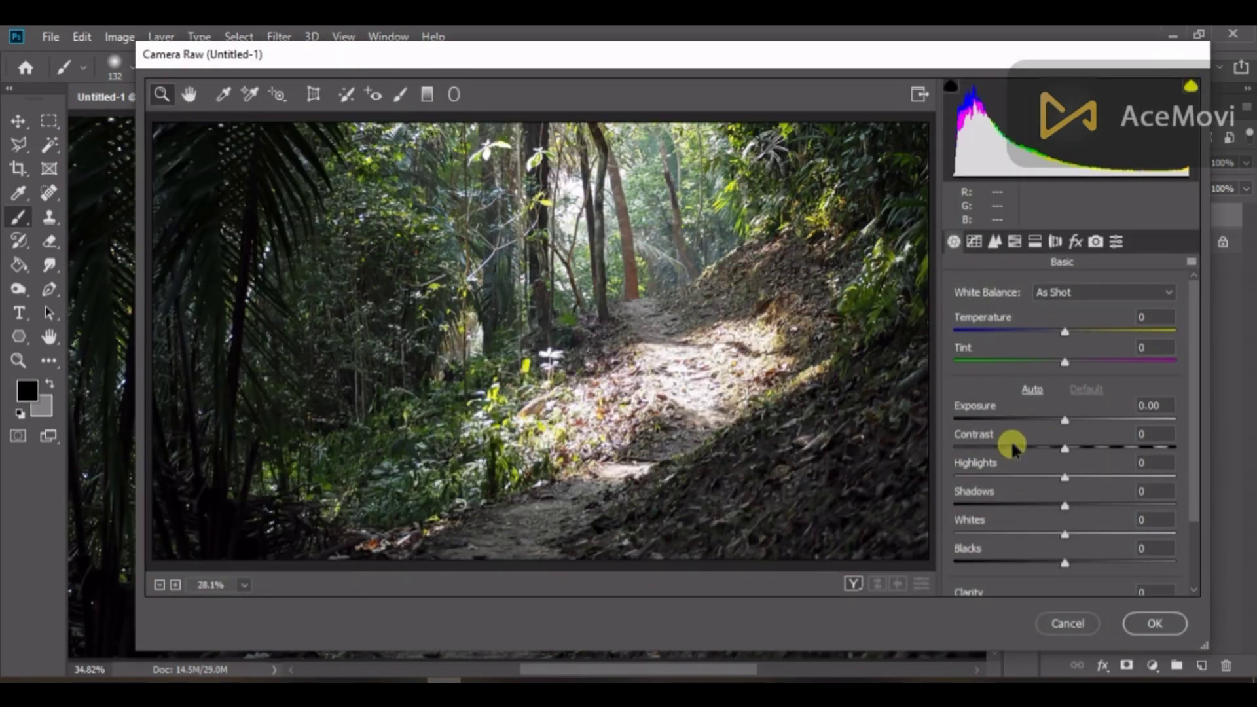
drag(1068, 331, 930, 436)
scroll(1055, 393, down, 2)
drag(1066, 463, 1085, 510)
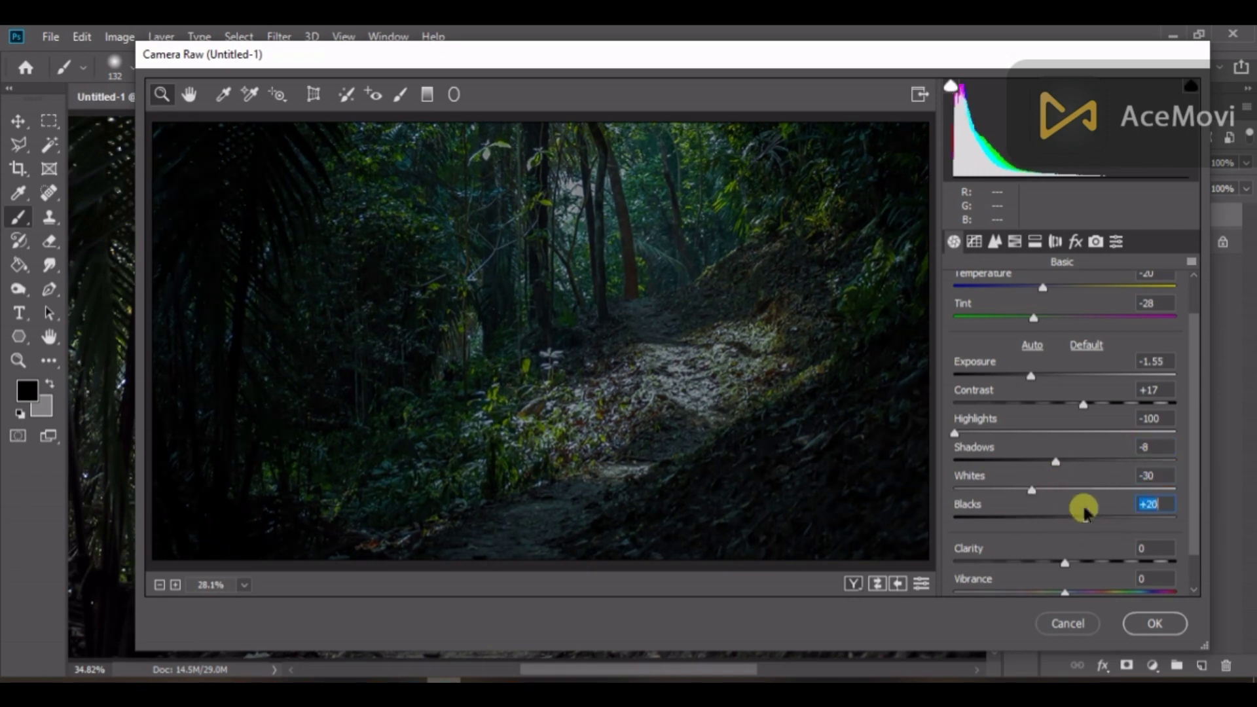
Step: Raise the photo's clarity and vibrance, and adjust its sharpening and noise reduction in Camera Raw
drag(1067, 565, 1098, 585)
scroll(1064, 555, down, 1)
click(975, 241)
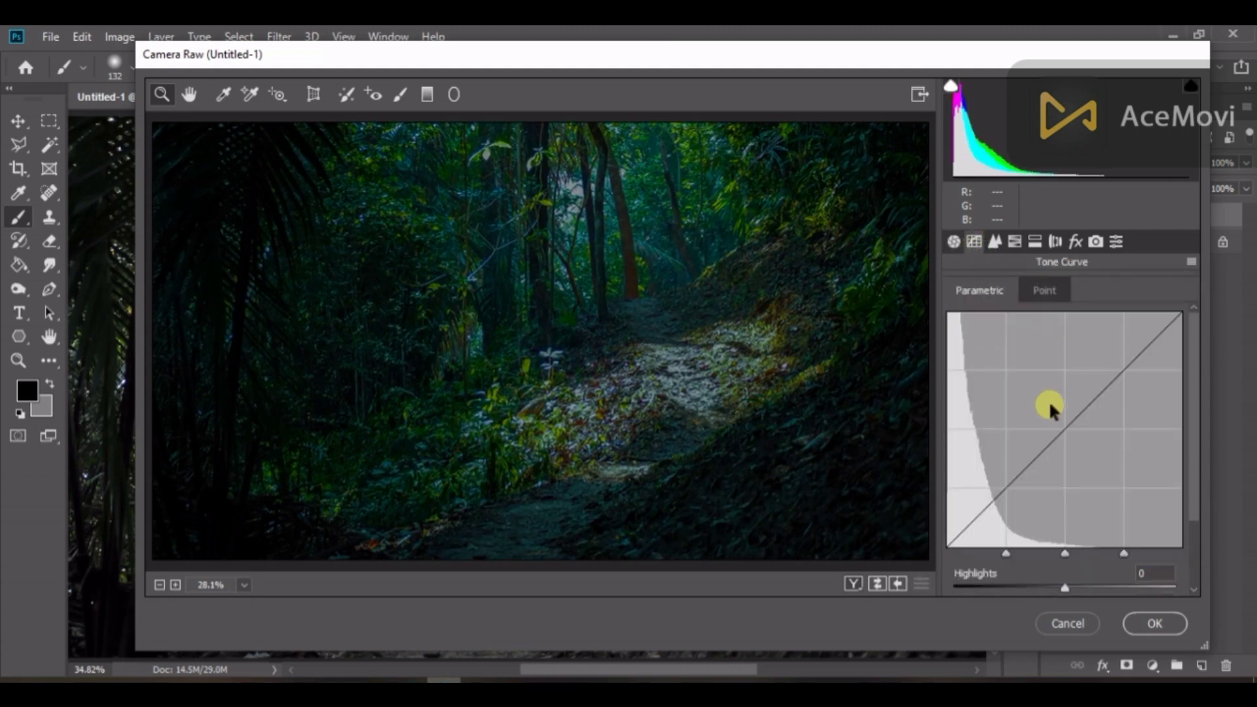
click(994, 241)
drag(956, 319, 1009, 352)
drag(956, 409, 1066, 380)
Step: Set the Camera Raw Dehaze amount to -10 and apply the adjustments to the Background copy
click(1015, 241)
click(1036, 241)
click(1056, 241)
click(1076, 241)
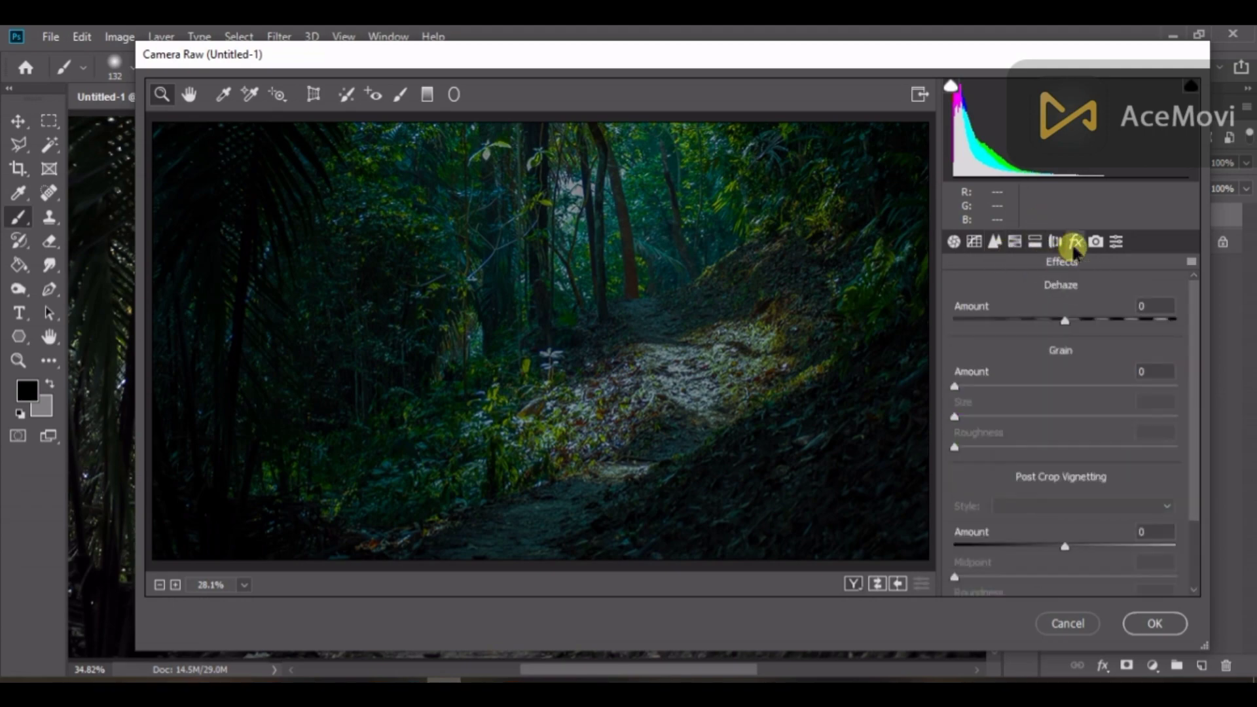
drag(1062, 319, 1121, 336)
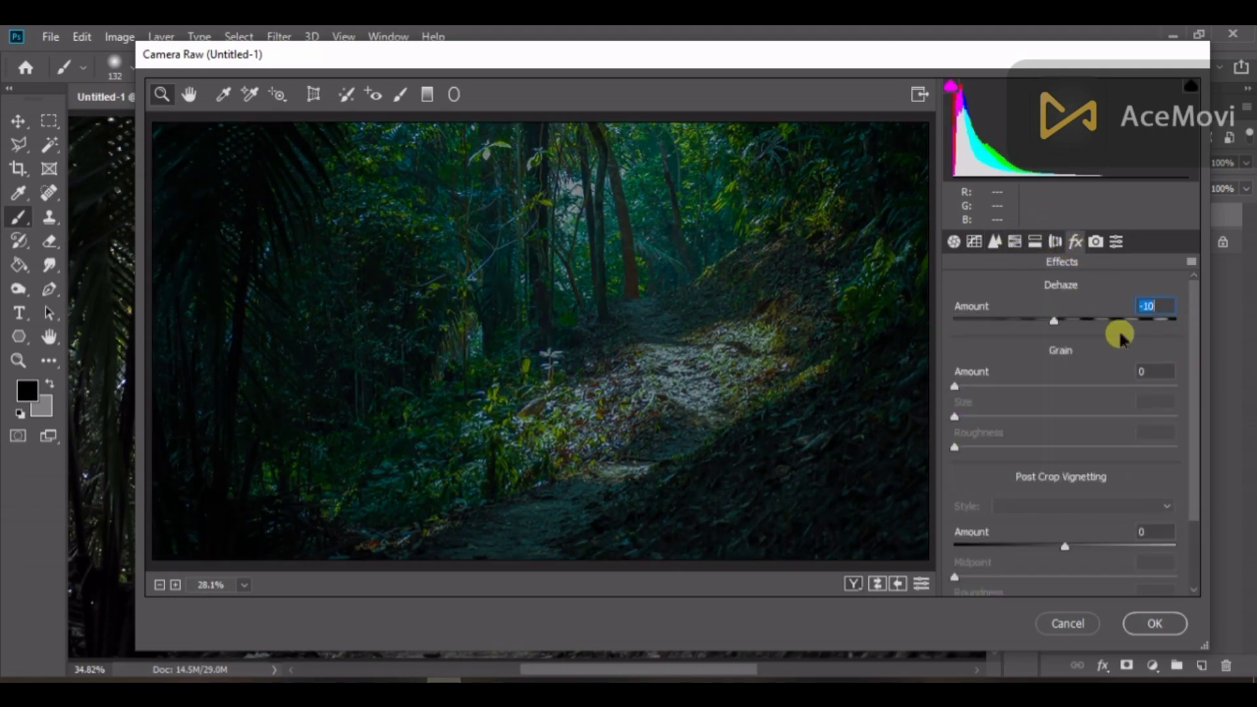
click(1156, 624)
Step: Bring the deer from pngegg (5).png into the forest document and scale it down on the sunlit path
scroll(819, 491, down, 3)
scroll(759, 426, up, 2)
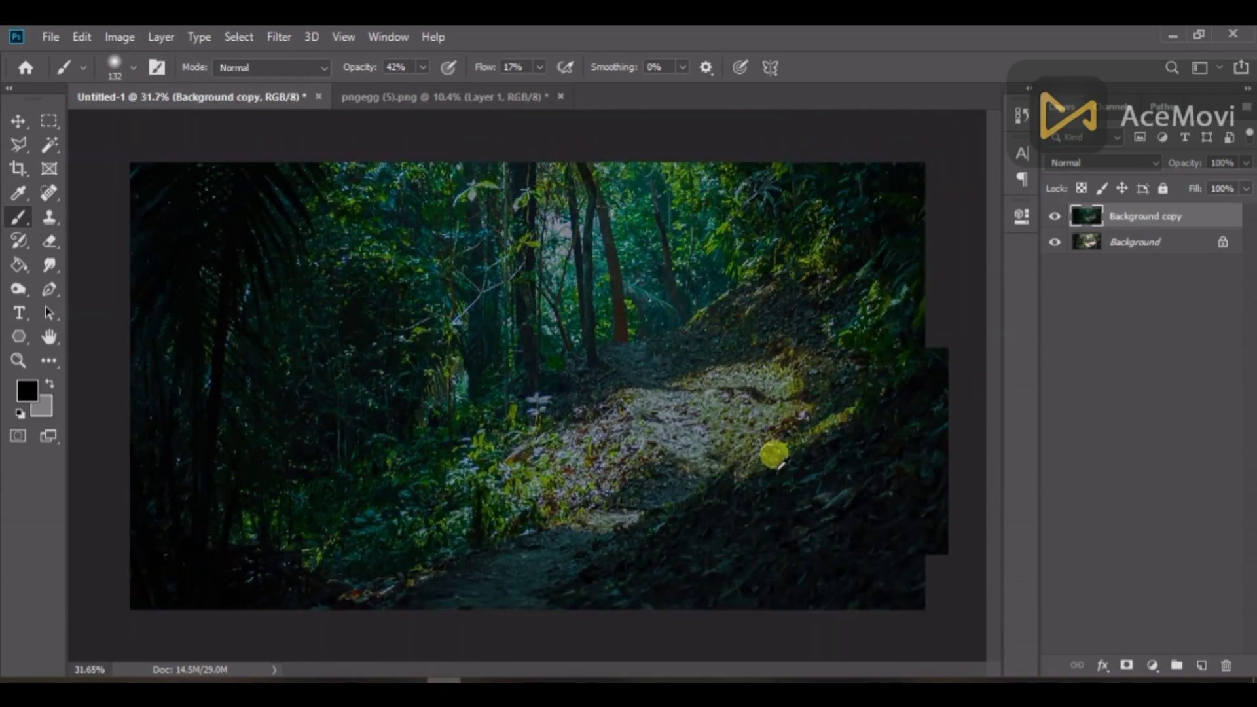
click(442, 97)
key(v)
drag(508, 446, 702, 427)
scroll(704, 431, down, 7)
scroll(705, 431, down, 5)
drag(767, 648, 624, 443)
scroll(608, 426, up, 17)
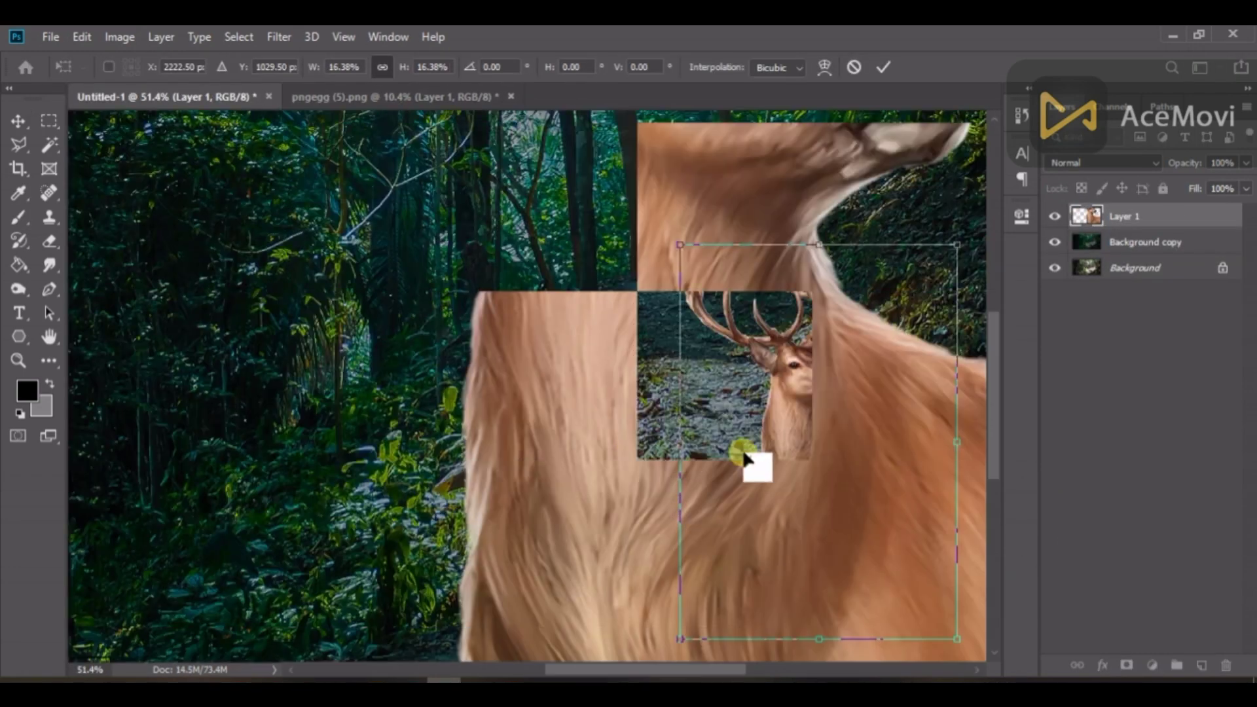
Step: Compare the scene with and without the colour-graded Background copy layer
click(1062, 244)
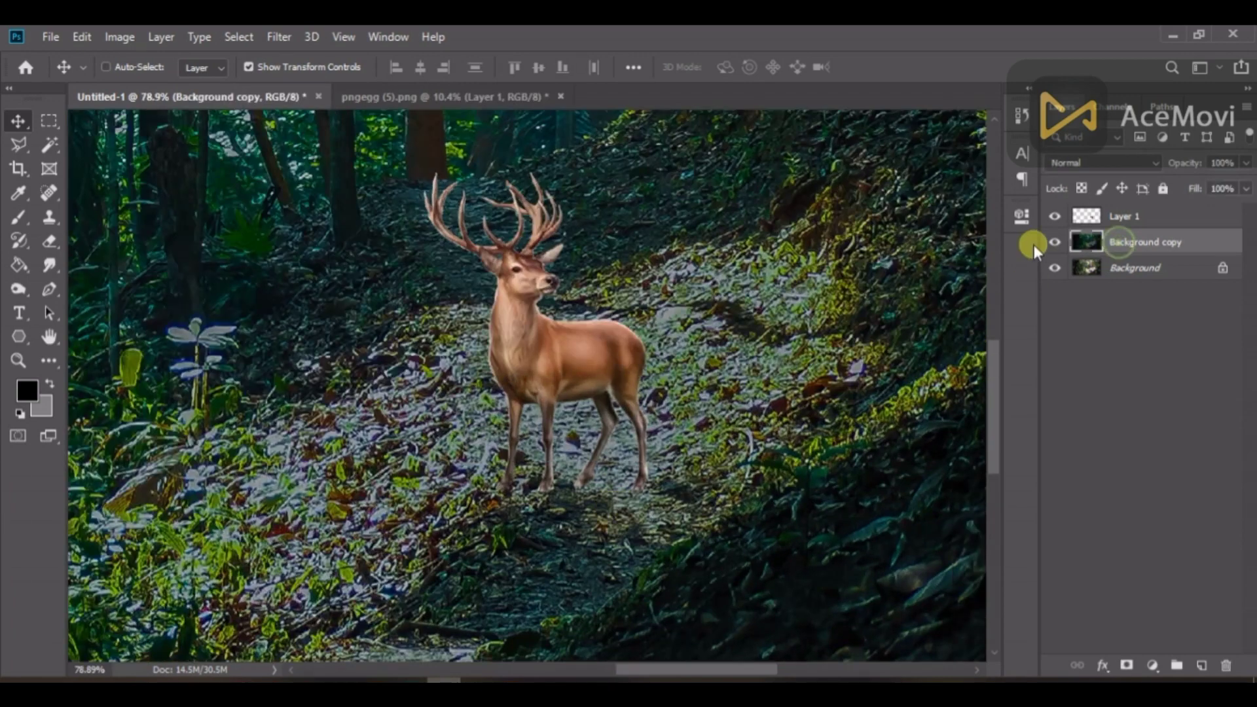
click(1055, 242)
click(1056, 242)
click(1055, 242)
click(1055, 242)
click(1055, 242)
click(1056, 242)
Step: Add a Black & White adjustment layer above the deer layer
click(1147, 219)
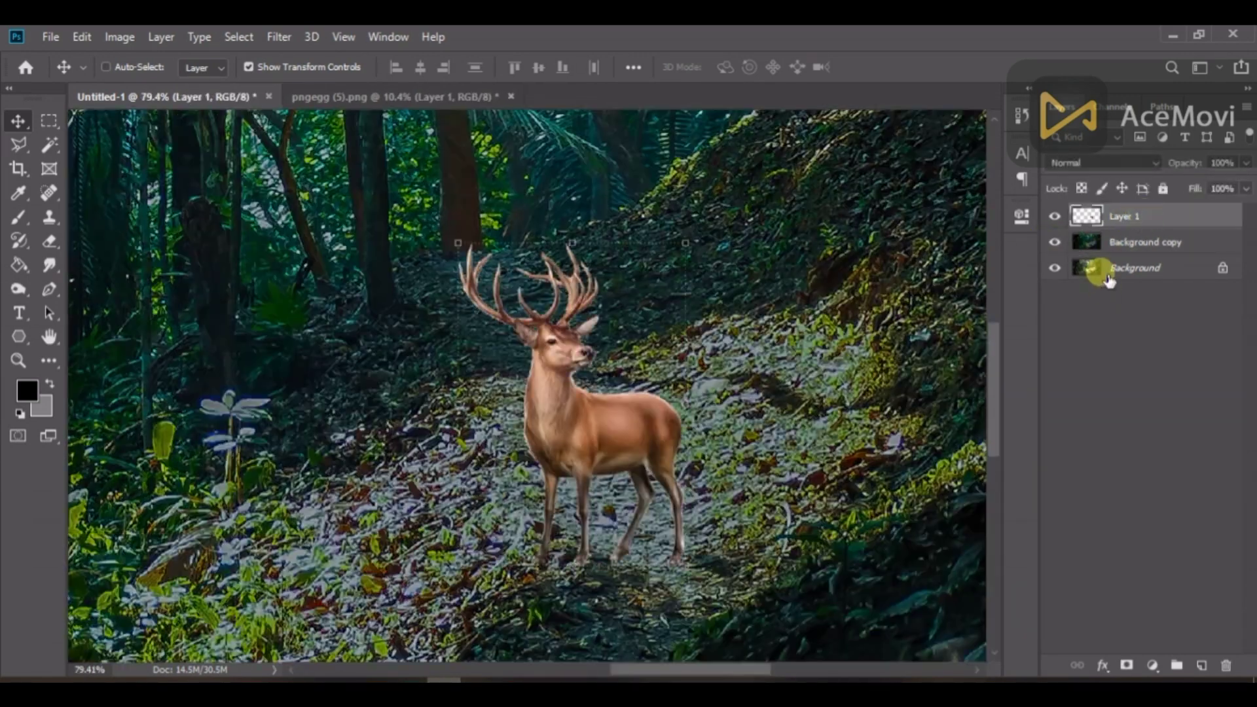
click(1153, 665)
click(1133, 525)
click(1052, 359)
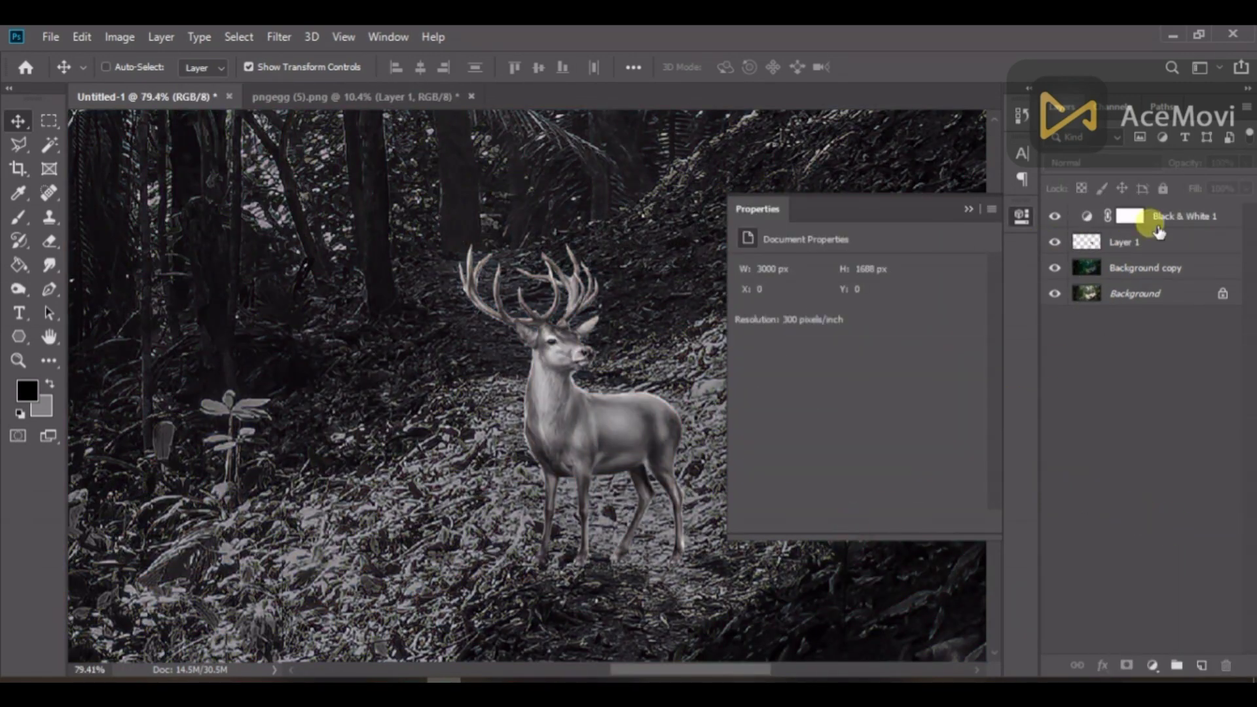
right_click(1205, 217)
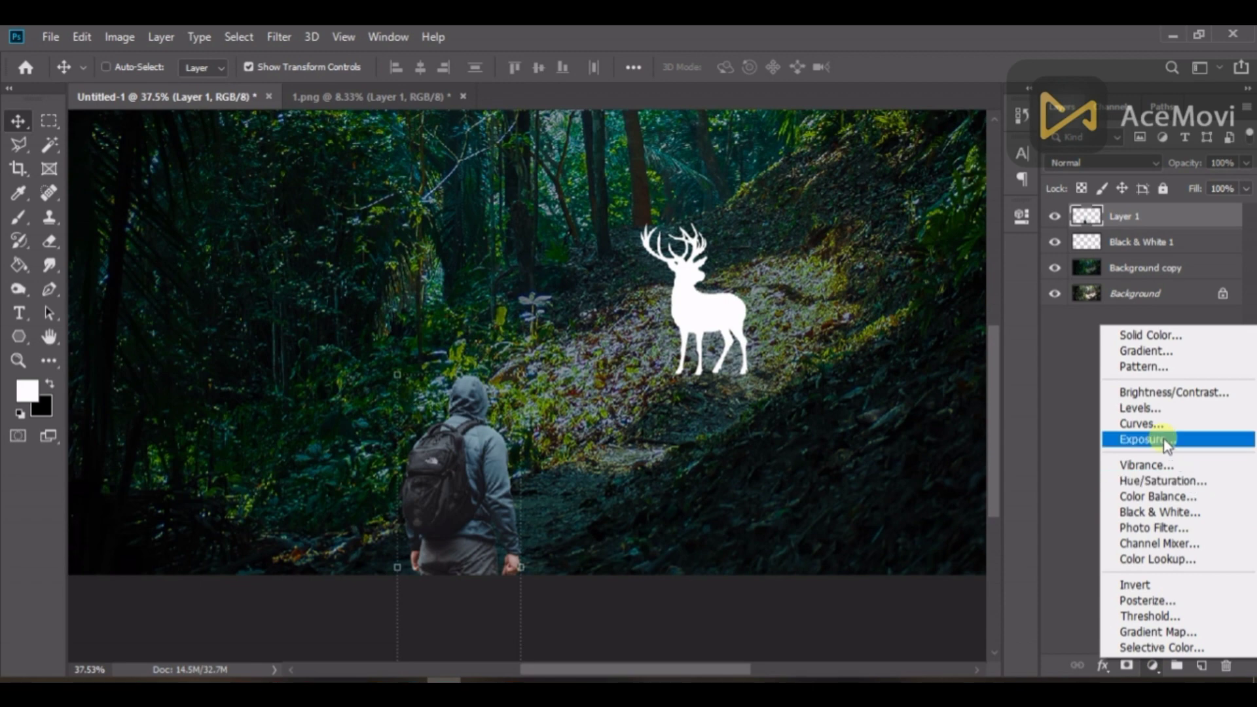
Step: Clip a Levels adjustment to the hooded man's layer with black input 45 and midtone 0.70, and lower the output white level
click(1146, 437)
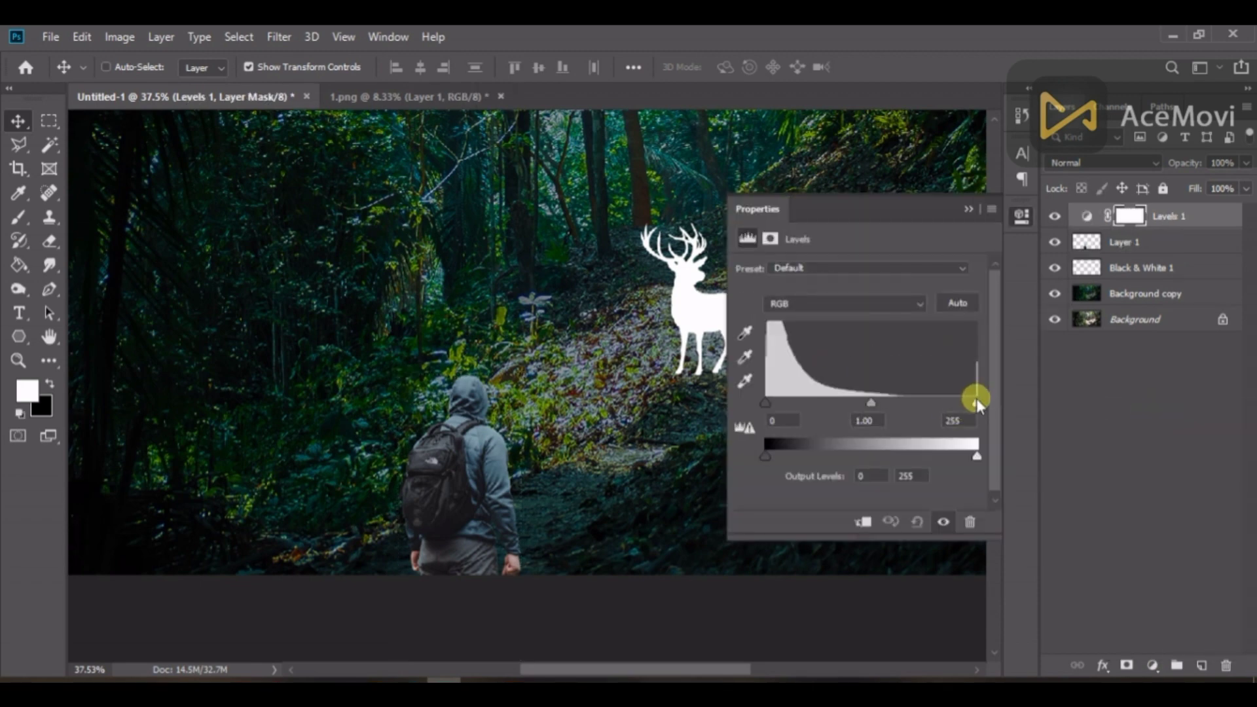
key(ctrl+alt+g)
drag(763, 400, 803, 403)
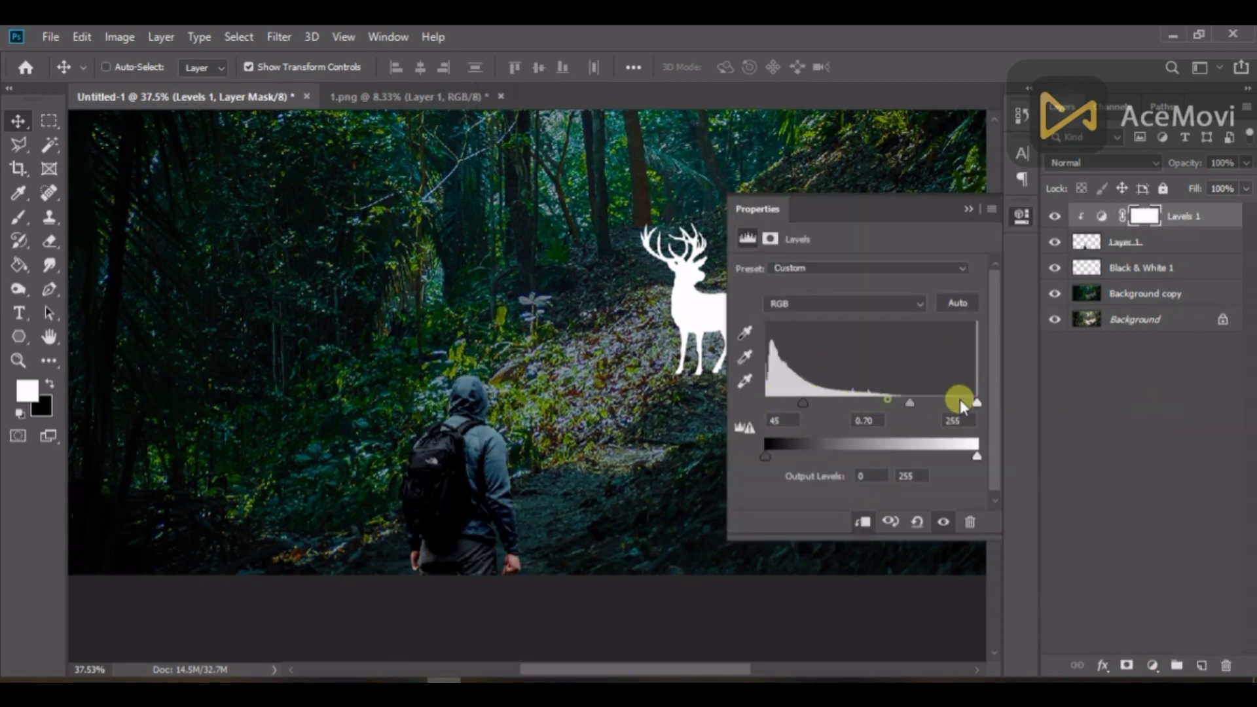
drag(888, 402, 917, 406)
drag(977, 456, 913, 457)
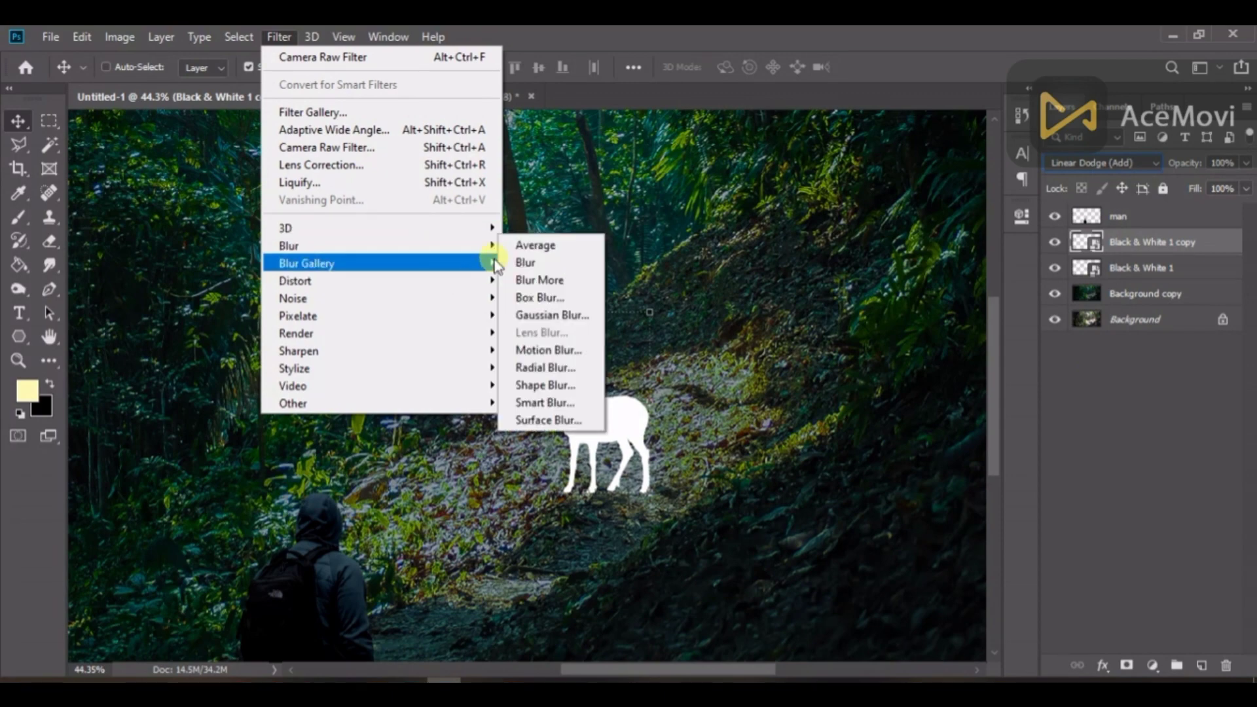
Step: Apply a Gaussian Blur with a 4.2 pixel radius to the Linear Dodge copy of the deer silhouette
click(548, 317)
drag(905, 415, 925, 418)
drag(1012, 280, 907, 286)
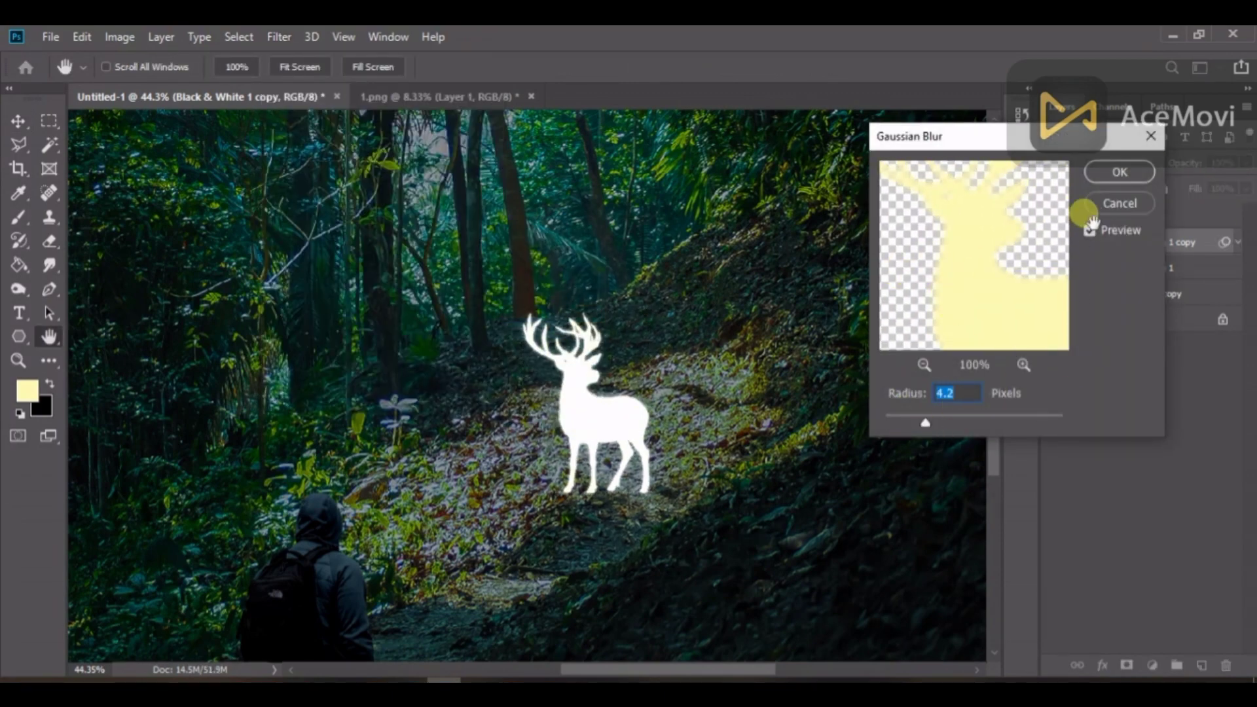
key(Return)
Step: Duplicate the blurred deer layer twice, setting the first duplicate's Gaussian Blur radius to 10 pixels and editing the second's blur
key(ctrl+j)
double_click(1139, 280)
text(10)
key(Return)
key(ctrl+j)
double_click(1167, 281)
key(Return)
Step: Create two more duplicates of the deer glow layer with Gaussian Blur radii of 40 and 80 pixels
key(ctrl+j)
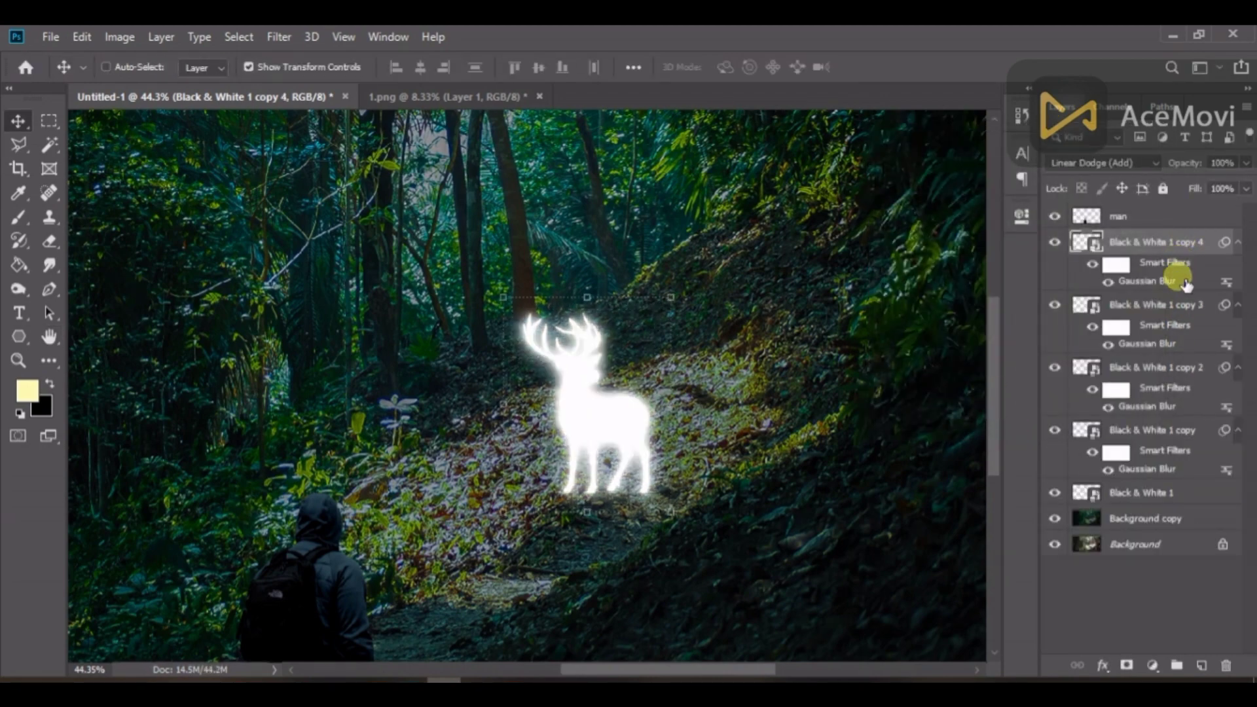
double_click(1166, 280)
text(40)
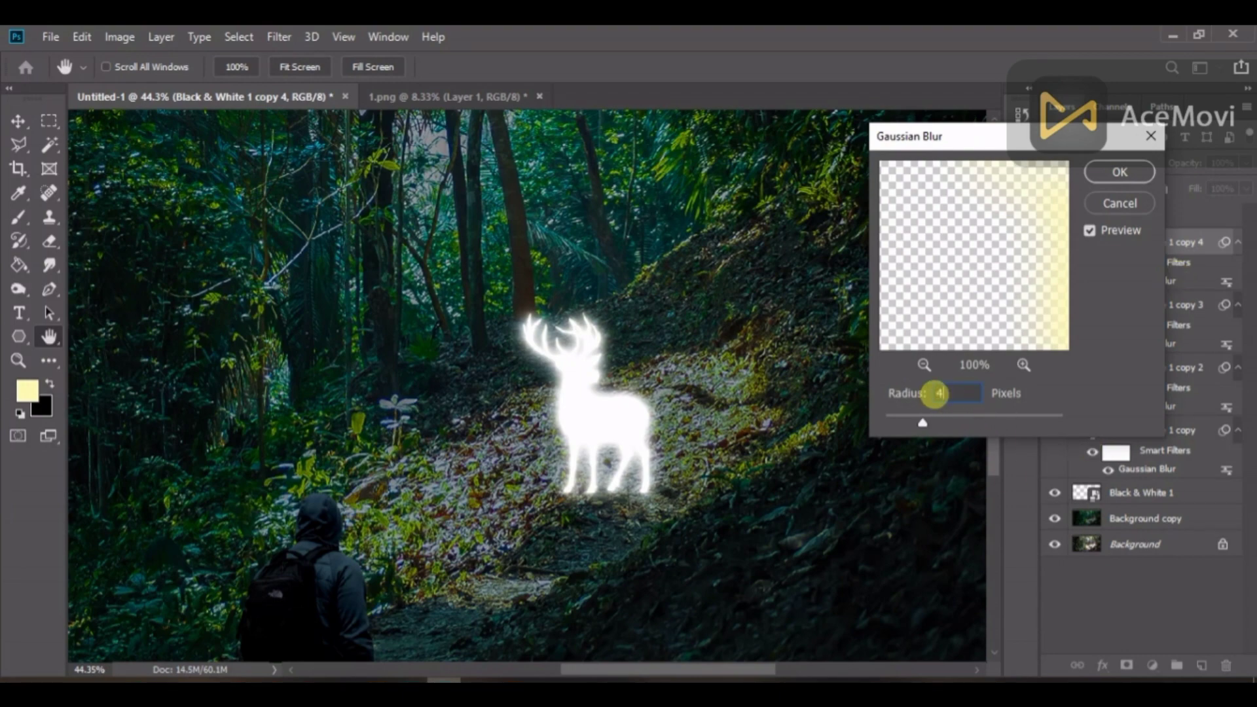
key(Return)
key(ctrl+j)
double_click(1171, 283)
click(923, 401)
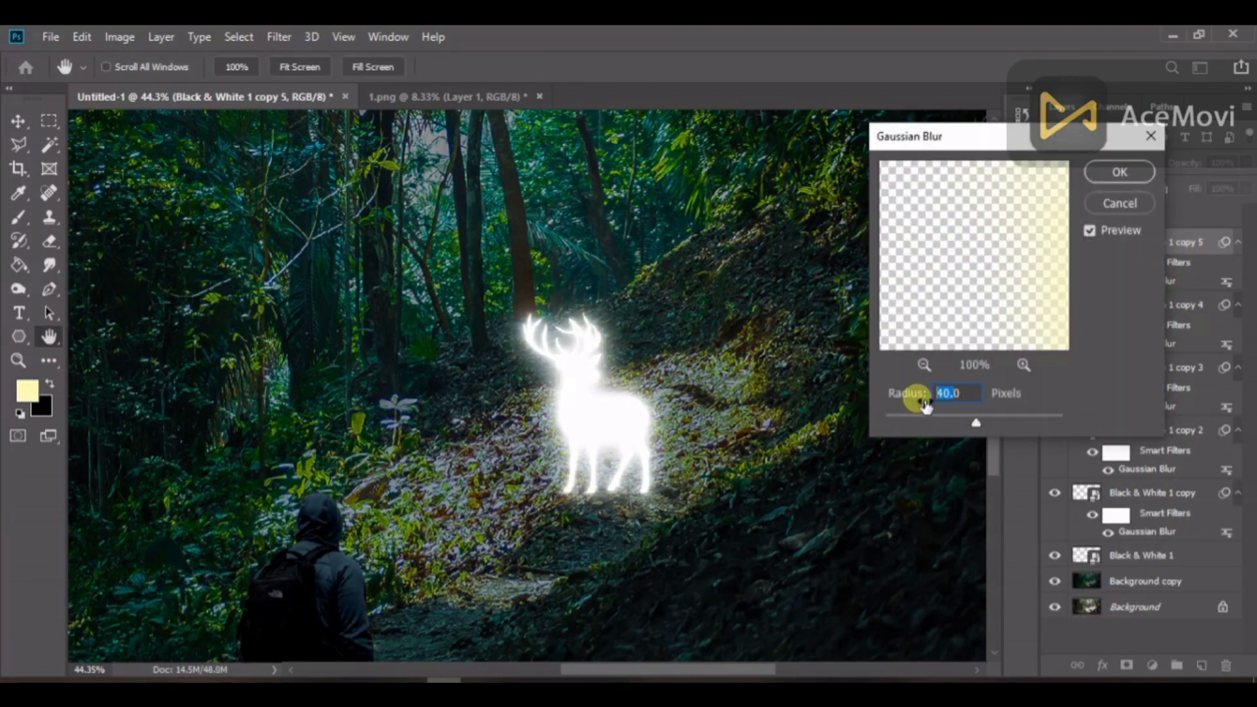
key(Return)
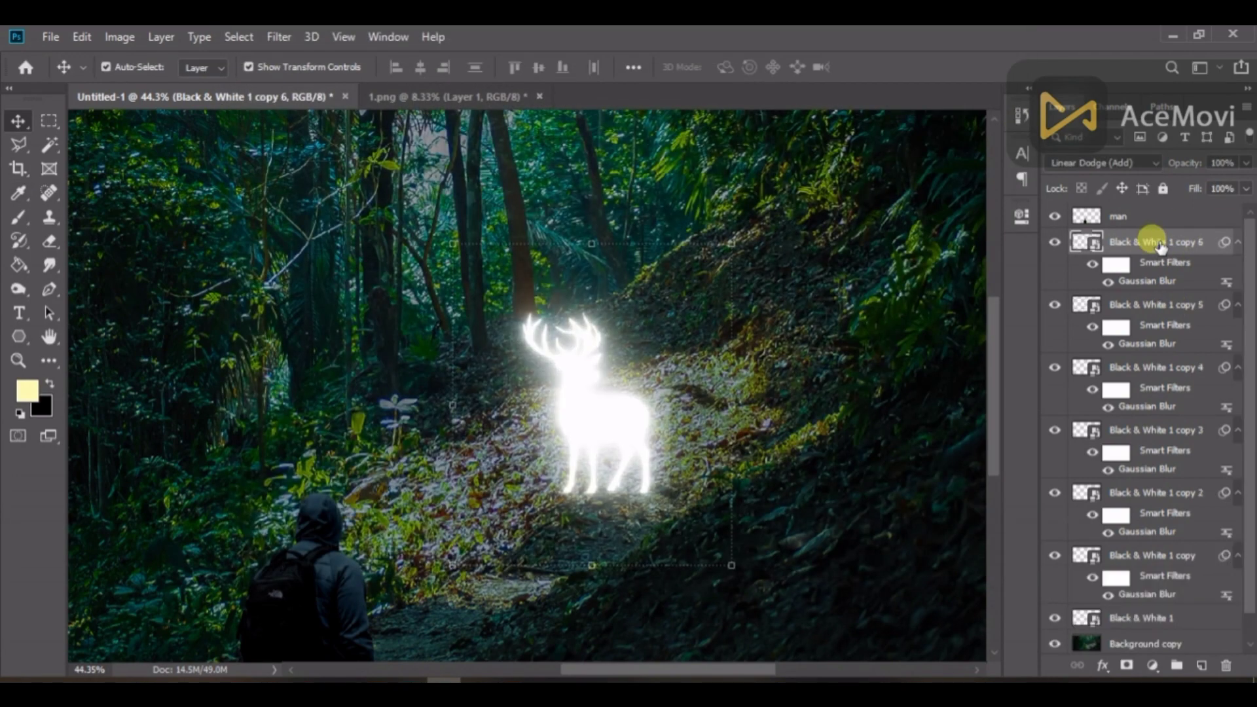
Step: Set the newest glow copy's Gaussian Blur radius to 160 pixels and add another duplicate with a 320 pixel radius
double_click(1147, 283)
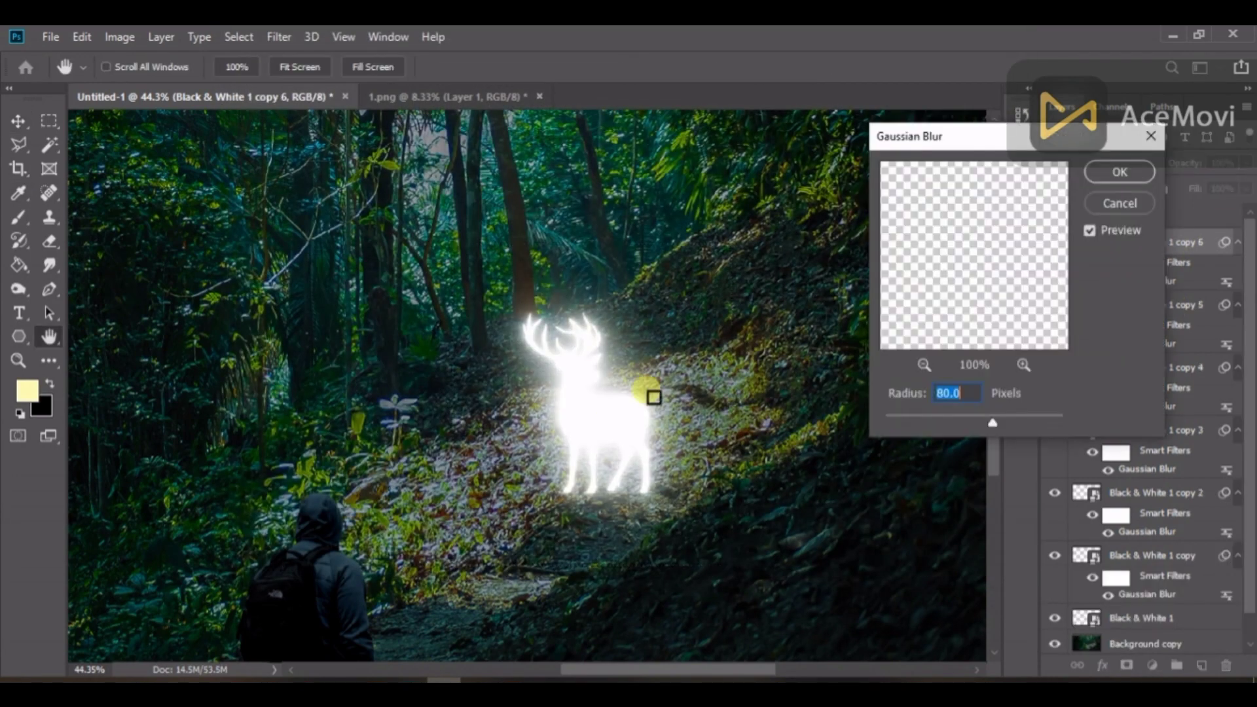
text(160)
key(Return)
key(ctrl+j)
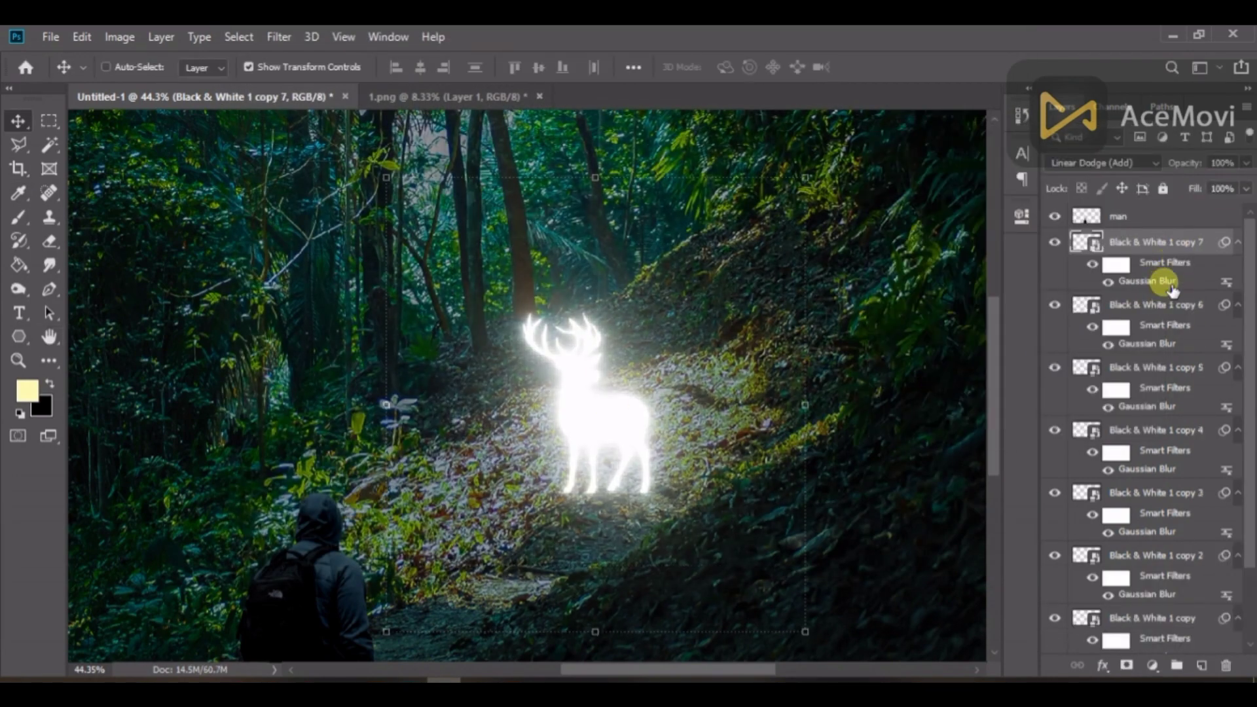
double_click(1160, 284)
text(320)
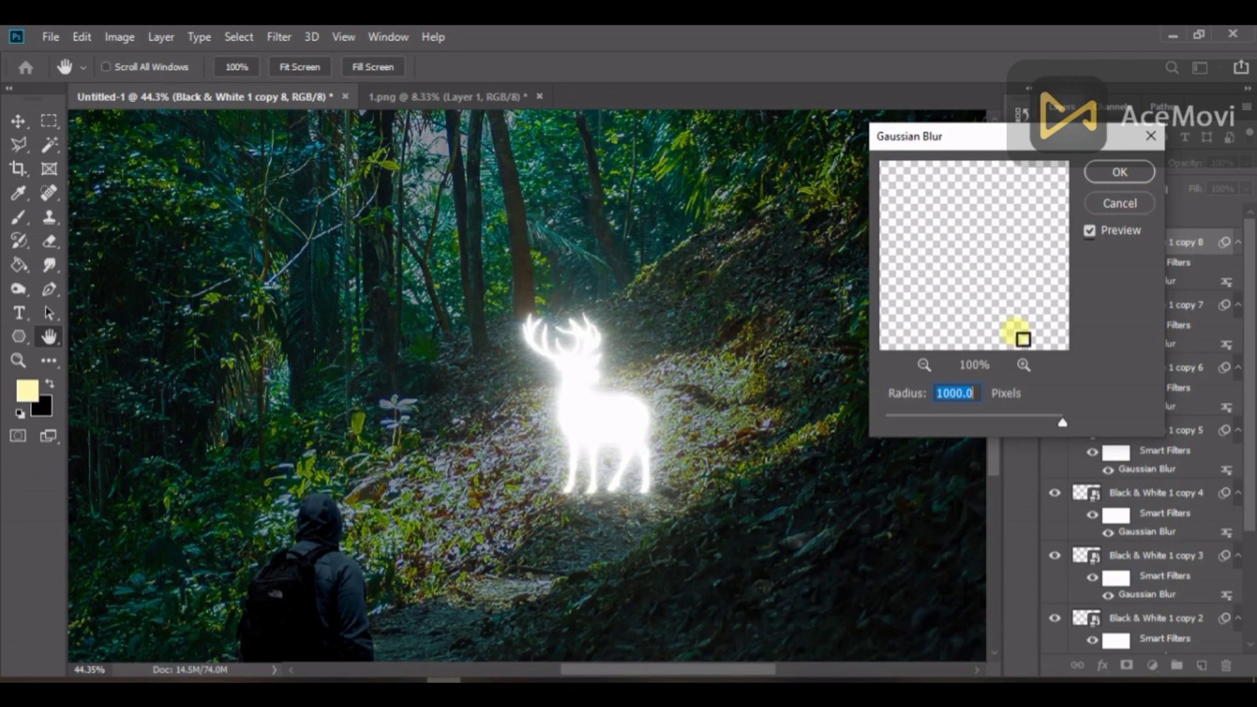
Step: Set the Gaussian Blur radius of Black & White 1 copy 8 to 1000 pixels
key(BackSpace)
click(1123, 171)
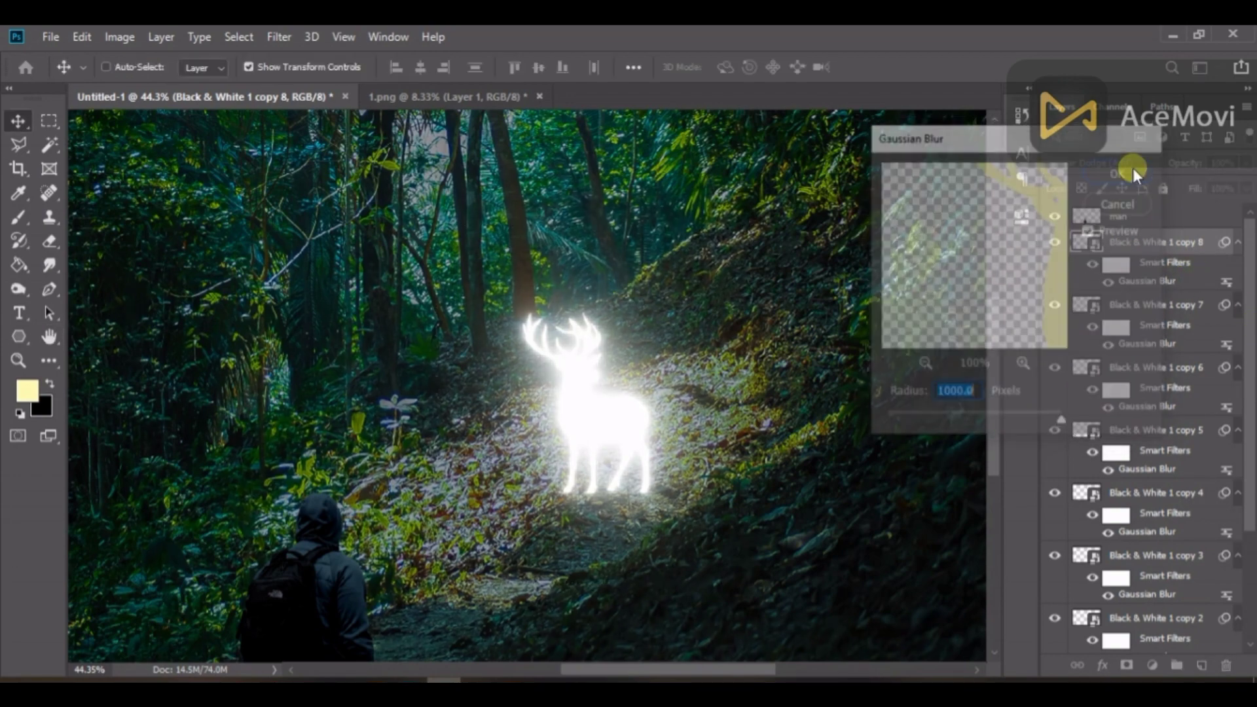
click(1133, 167)
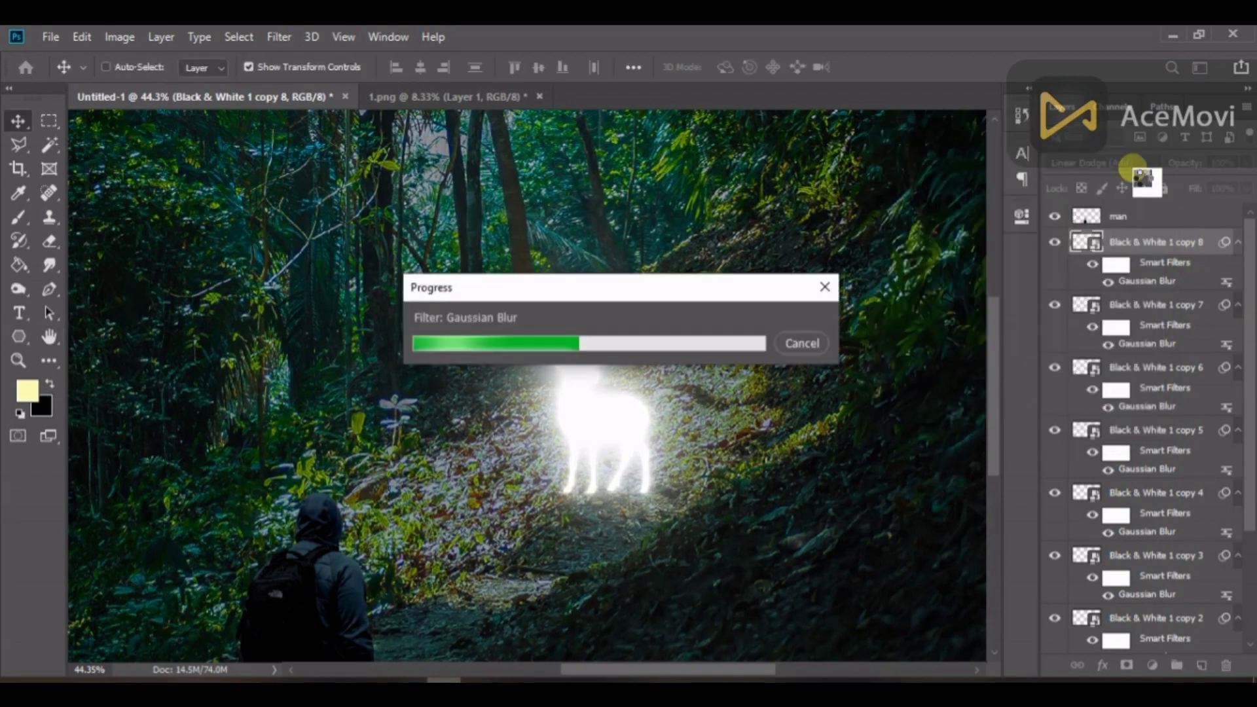
Step: Group all the blurred deer copies and add a layer mask to the group
drag(1250, 311, 1250, 423)
shift+click(1156, 527)
key(ctrl+g)
click(1057, 263)
click(1126, 665)
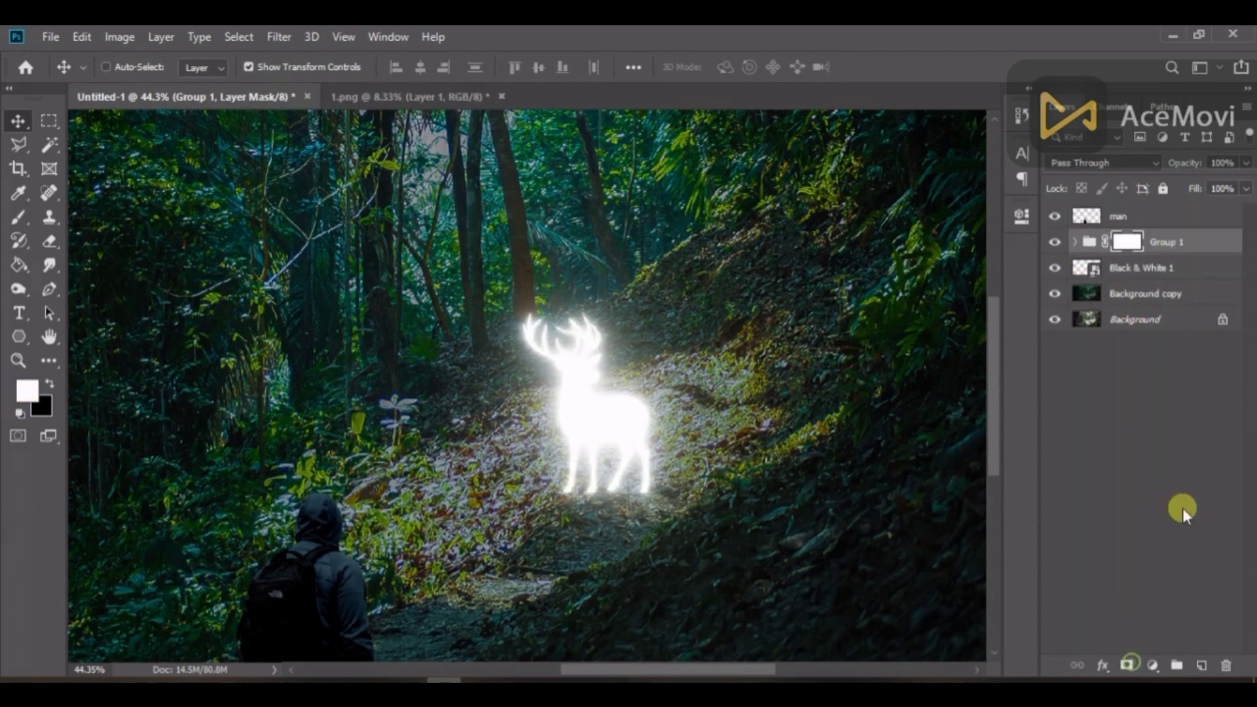
Step: Paint black on the glow group's mask over the deer with a soft low-opacity brush
click(18, 217)
scroll(570, 328, up, 6)
key(x)
drag(696, 371, 590, 371)
mouse_move(513, 371)
mouse_down()
mouse_move(505, 347)
mouse_move(580, 334)
mouse_up()
drag(631, 174, 556, 423)
Step: Reduce the brush to 40 pixels and mask glow away around the antlers and head
key(bracketleft)
key(bracketleft)
key(bracketleft)
key(bracketleft)
drag(559, 336, 536, 281)
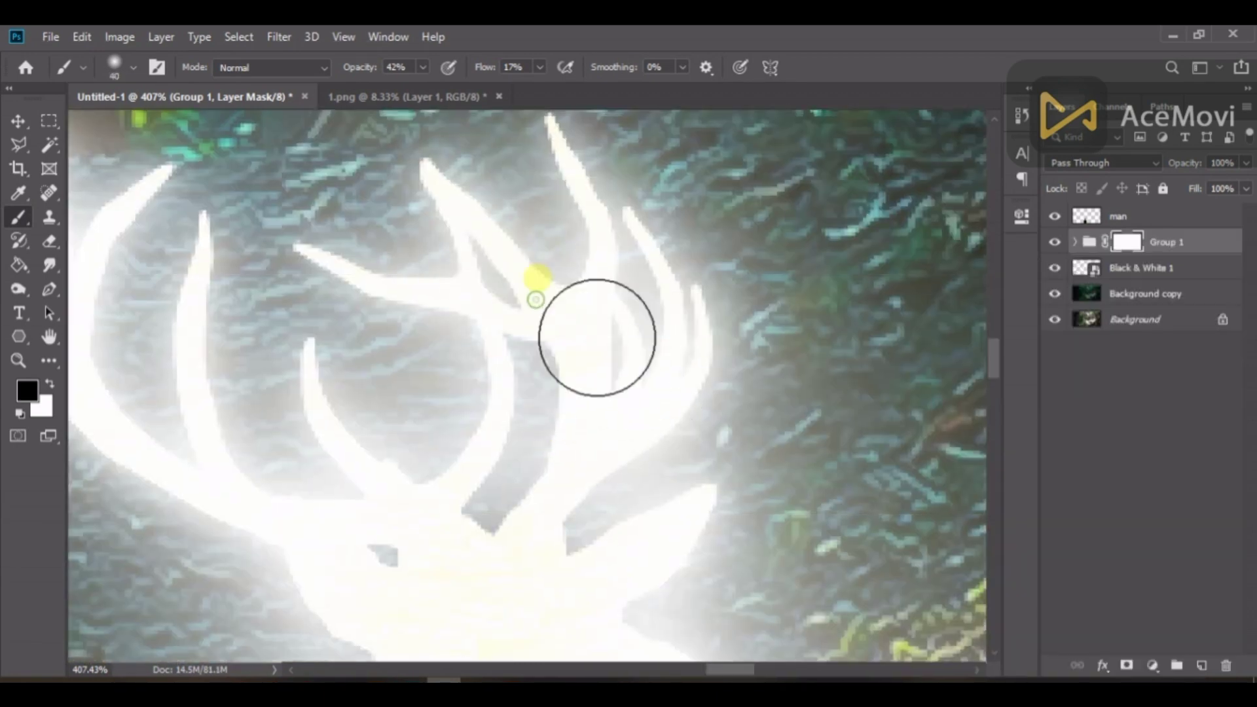
drag(621, 326, 666, 317)
drag(526, 576, 552, 470)
drag(376, 415, 402, 443)
drag(613, 561, 499, 382)
Step: Continue painting black on the glow group's mask over the deer's neck, body and legs
scroll(640, 432, down, 5)
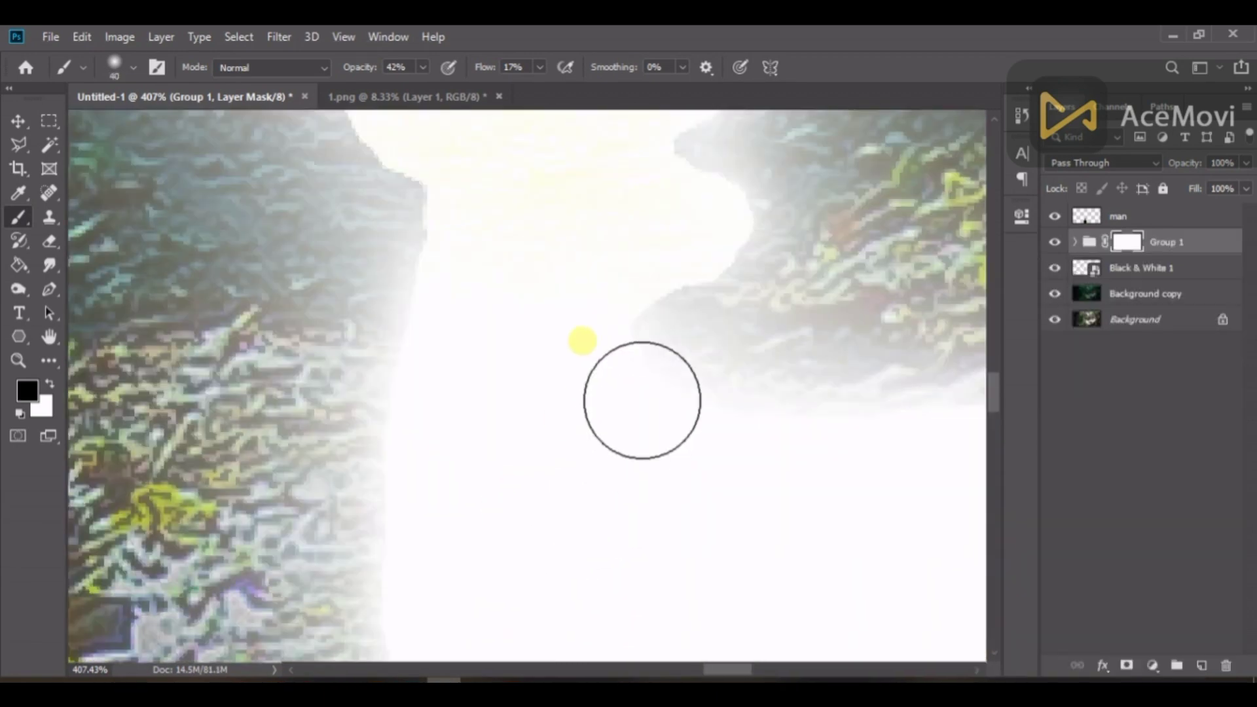
scroll(491, 564, down, 3)
mouse_move(459, 612)
mouse_down()
mouse_move(541, 542)
mouse_move(654, 528)
mouse_move(650, 479)
mouse_move(688, 427)
mouse_move(655, 432)
mouse_move(513, 367)
mouse_up()
scroll(606, 506, down, 2)
drag(605, 507, 589, 381)
mouse_move(482, 410)
mouse_down()
mouse_move(651, 430)
mouse_move(716, 380)
mouse_move(712, 367)
mouse_move(702, 380)
mouse_up()
scroll(651, 432, down, 8)
scroll(651, 443, up, 4)
click(1189, 244)
ctrl+click(1181, 268)
key(v)
scroll(703, 379, down, 5)
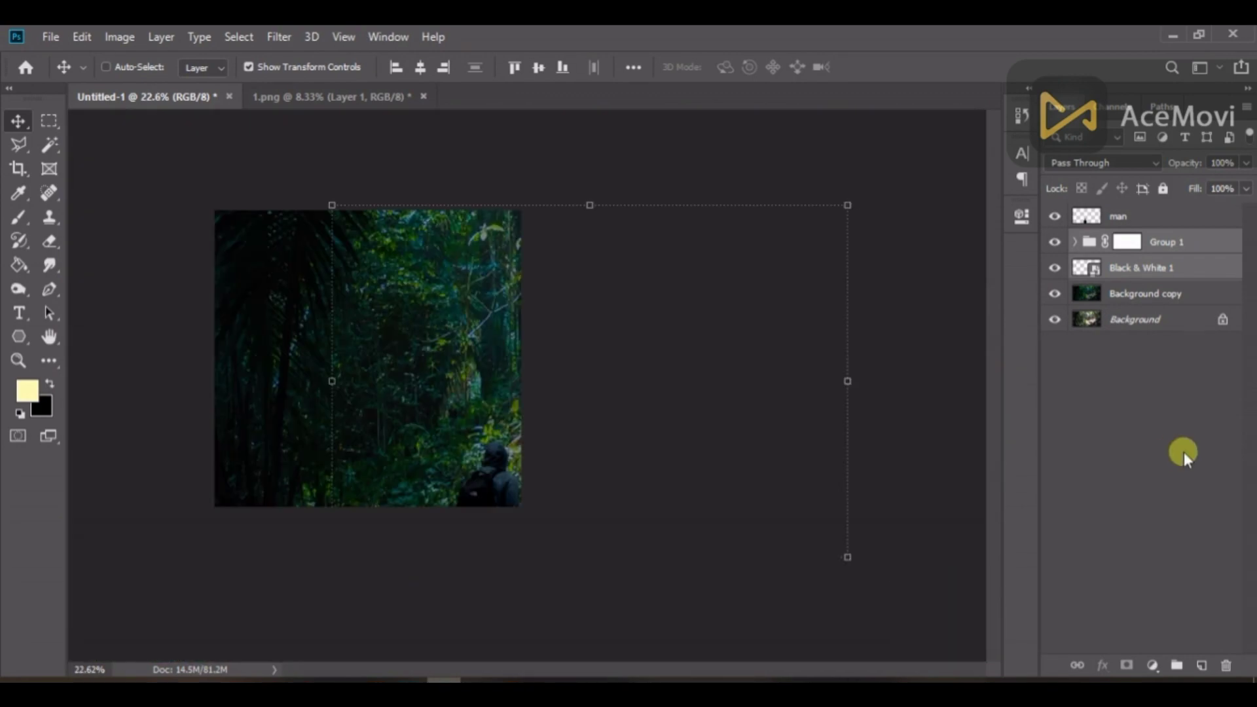
click(1173, 452)
scroll(654, 463, down, 1)
scroll(525, 426, up, 4)
drag(769, 545, 568, 490)
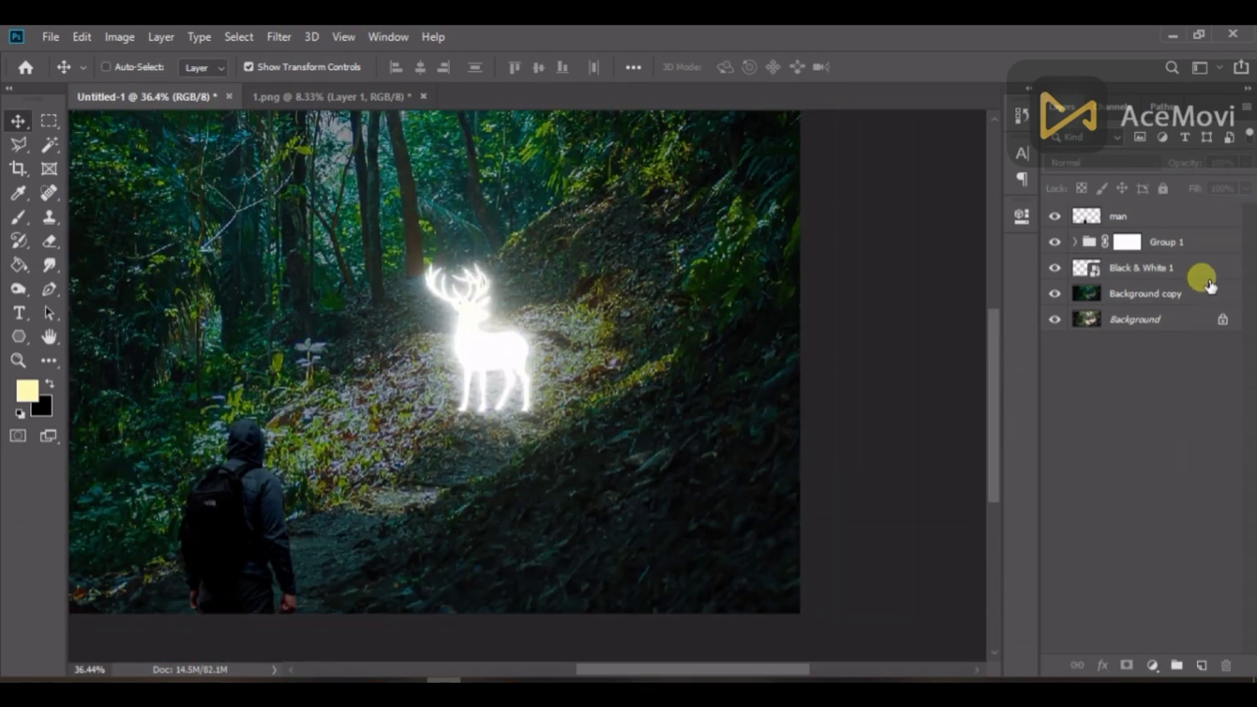
scroll(642, 356, down, 2)
scroll(643, 356, up, 2)
Step: Group the Black & White 1 layer with the glow group and name the new group "deer"
click(1143, 272)
ctrl+click(1185, 245)
key(ctrl+g)
double_click(1131, 245)
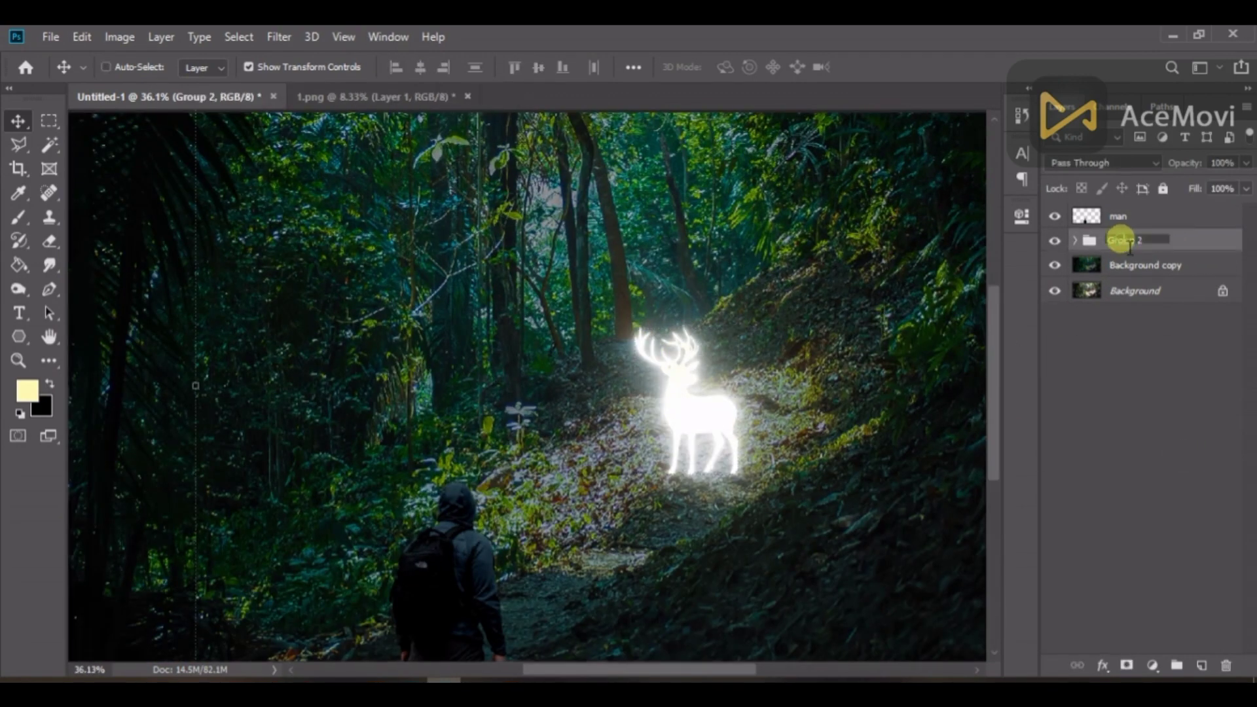
text(deer)
key(Return)
click(1152, 666)
click(1149, 452)
click(863, 523)
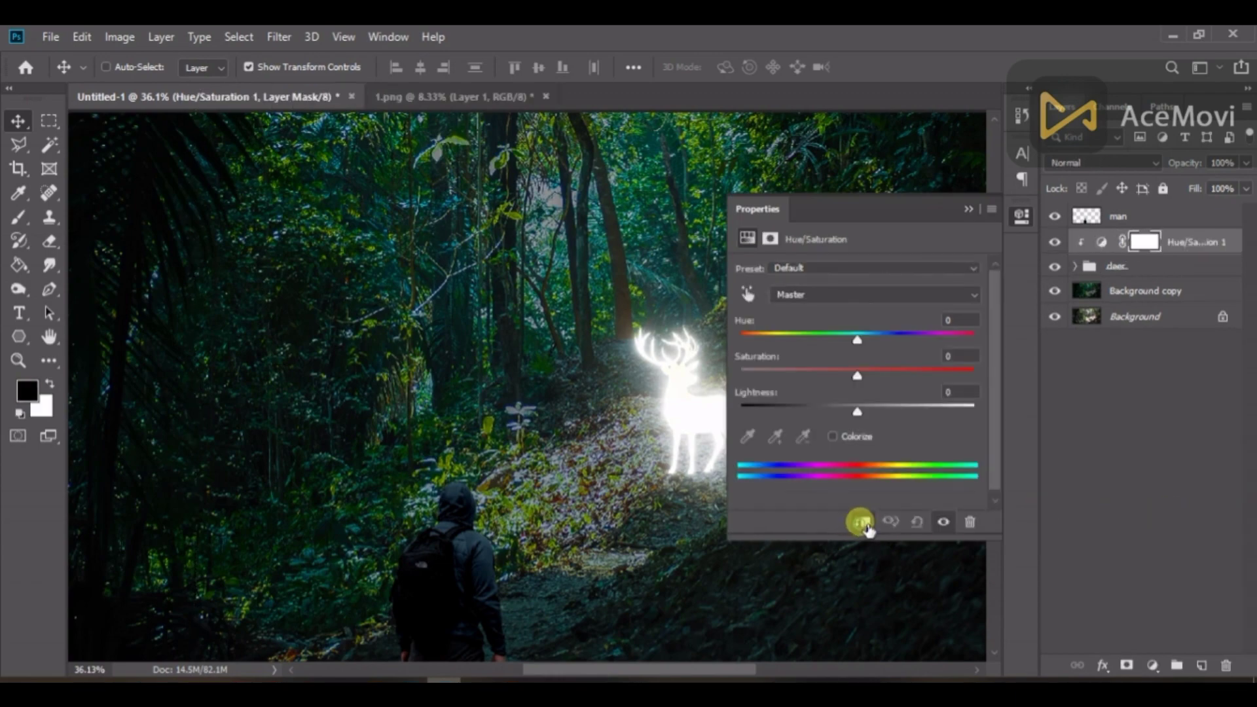
drag(587, 455, 378, 439)
click(842, 442)
drag(743, 340, 963, 376)
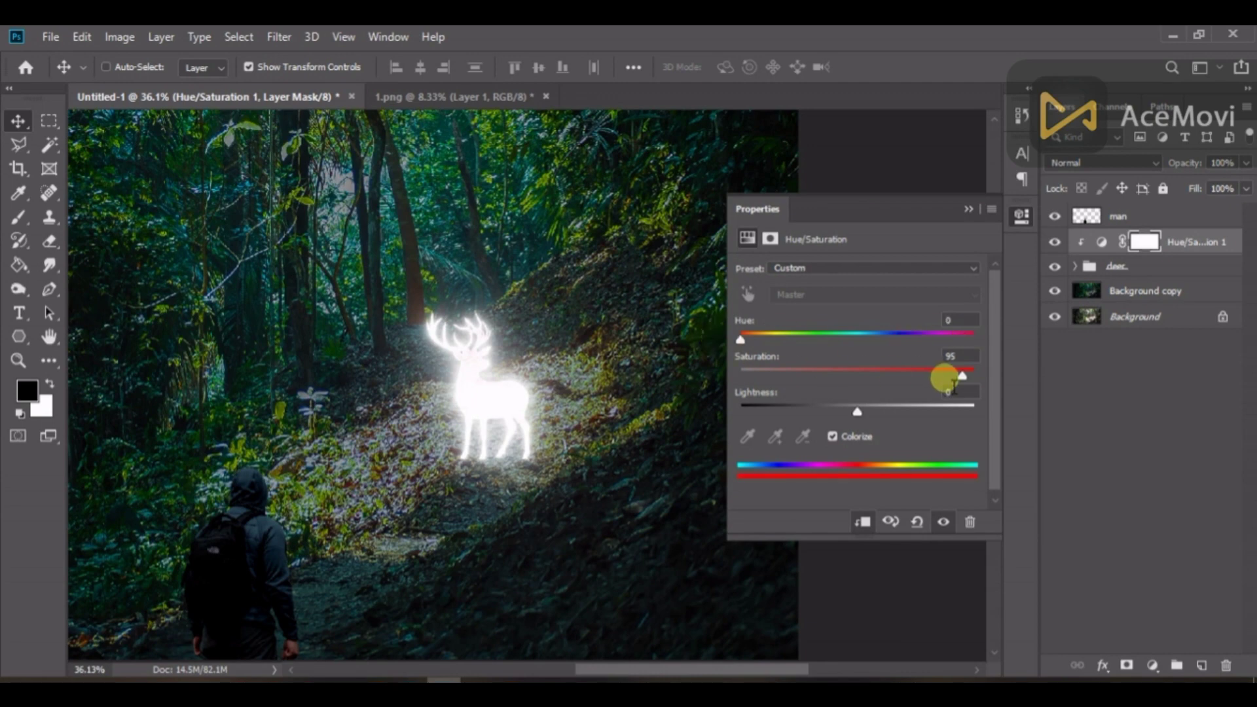
key(Delete)
Step: Merge the deer group into one layer and clip a colorized Hue/Saturation adjustment to it with Hue 56 and Saturation 96
right_click(1224, 245)
click(1077, 613)
click(1153, 665)
click(1164, 493)
click(864, 522)
click(833, 437)
drag(743, 339, 966, 376)
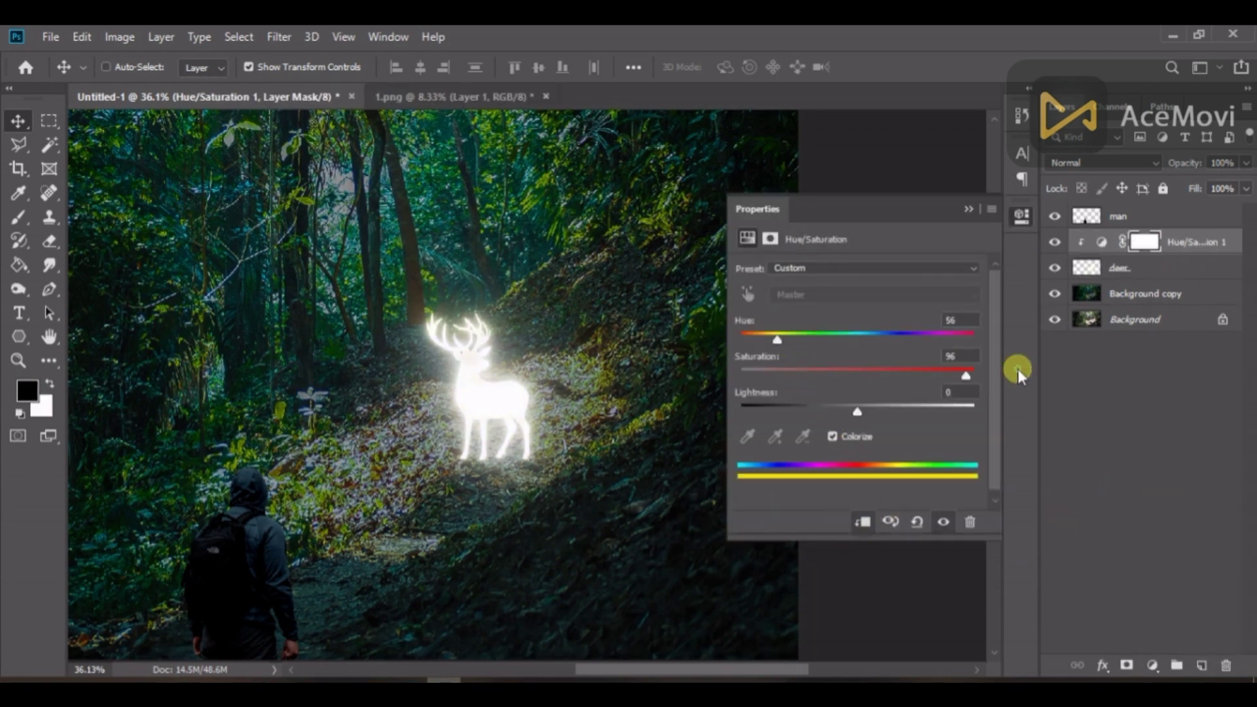
Step: Shift the hue of the deer's clipped Hue/Saturation adjustment to 166 and fine-tune its lightness
drag(775, 335, 850, 344)
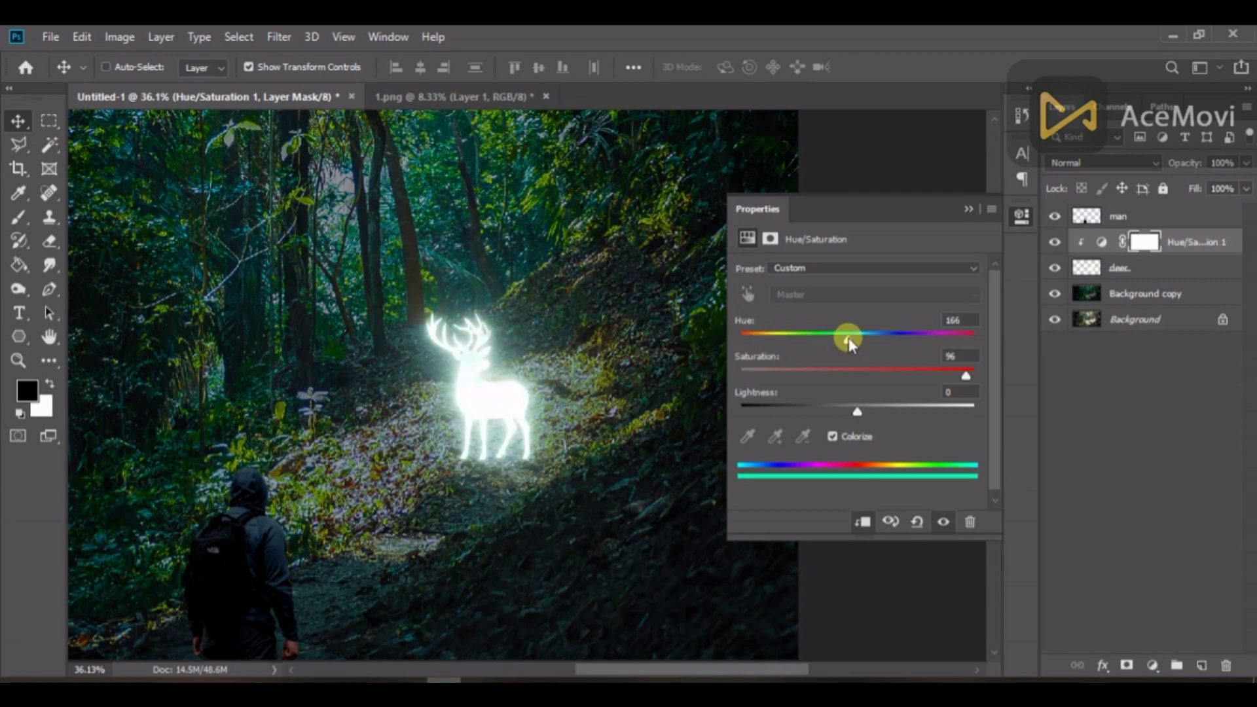
mouse_move(857, 412)
mouse_down()
mouse_move(817, 410)
mouse_move(854, 412)
mouse_up()
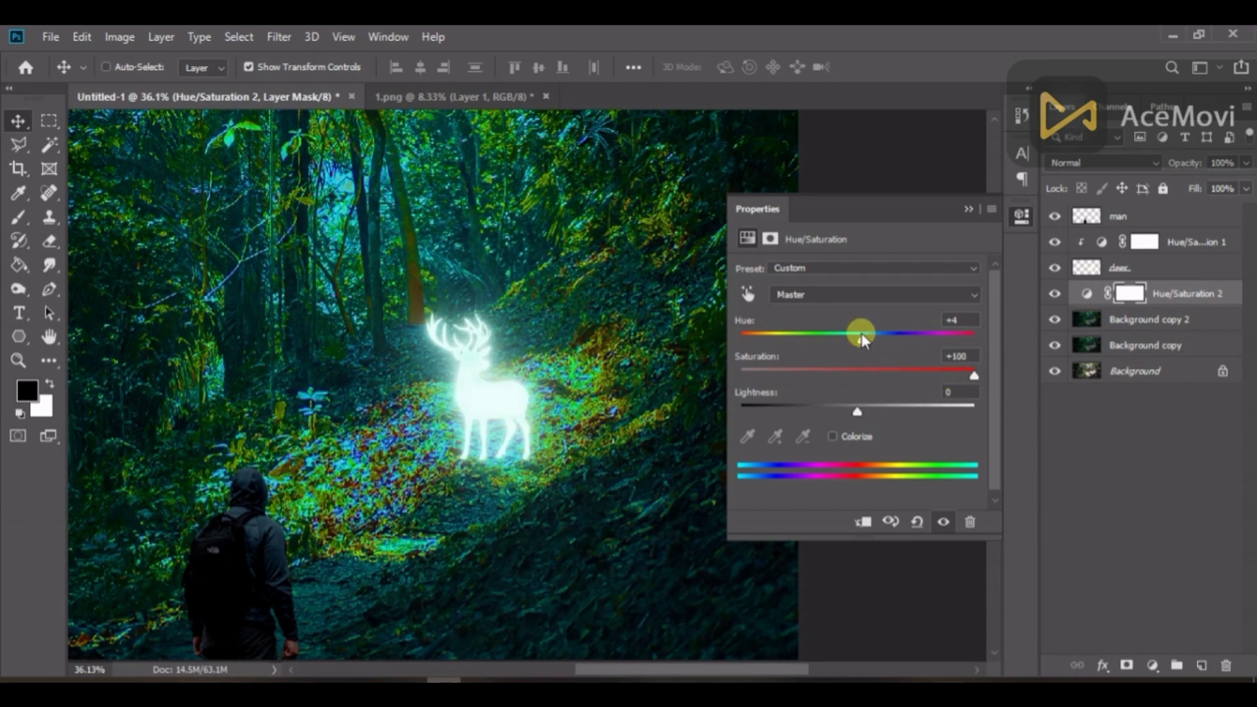
Step: Fine-tune hue and lightness of the +100 saturation adjustment above Background copy 2, and merge both layers
drag(861, 333, 866, 332)
drag(857, 412, 863, 411)
click(967, 207)
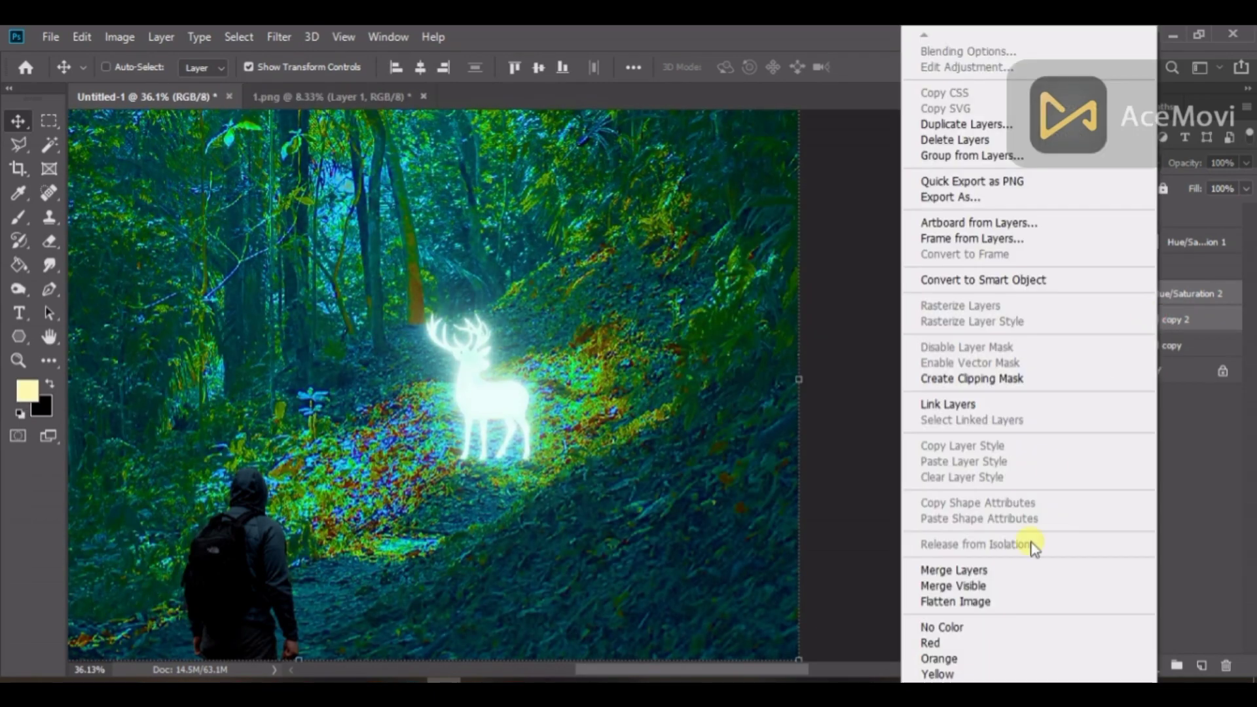
click(954, 570)
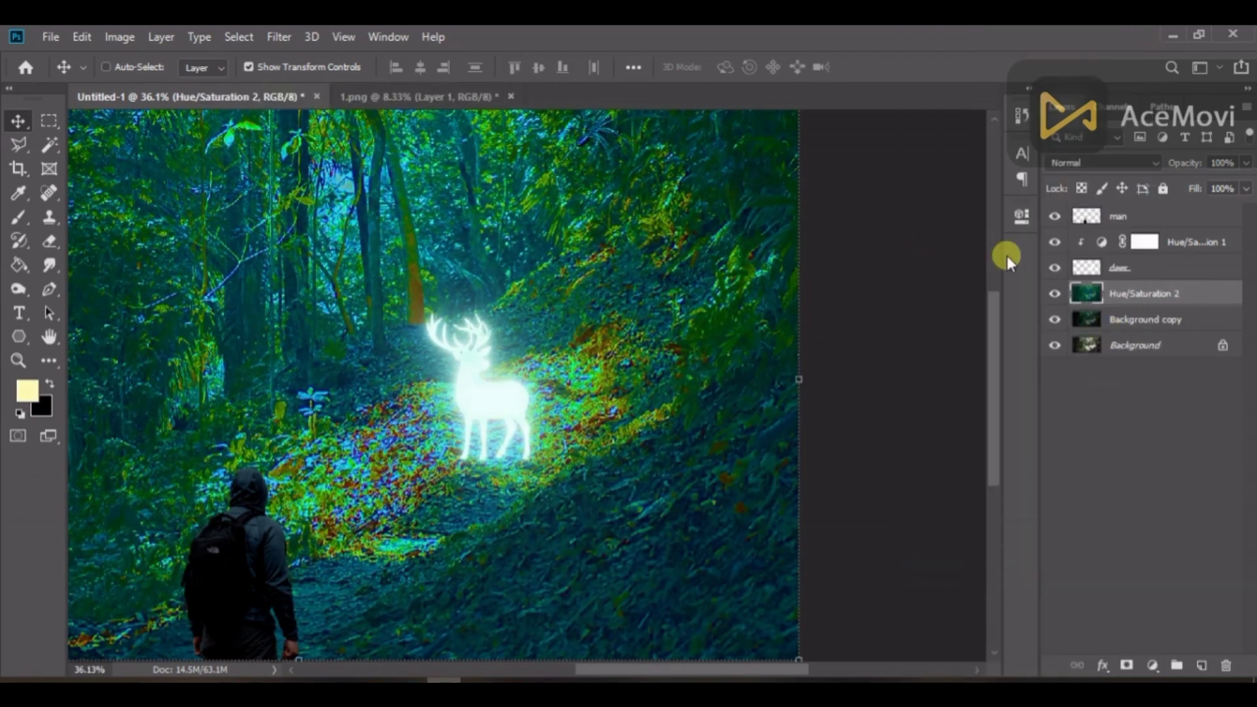
Step: Blur the merged Hue/Saturation 2 layer and set its blend mode to Overlay
click(279, 37)
mouse_move(326, 245)
click(568, 314)
drag(1008, 419, 980, 415)
click(1115, 176)
click(1133, 162)
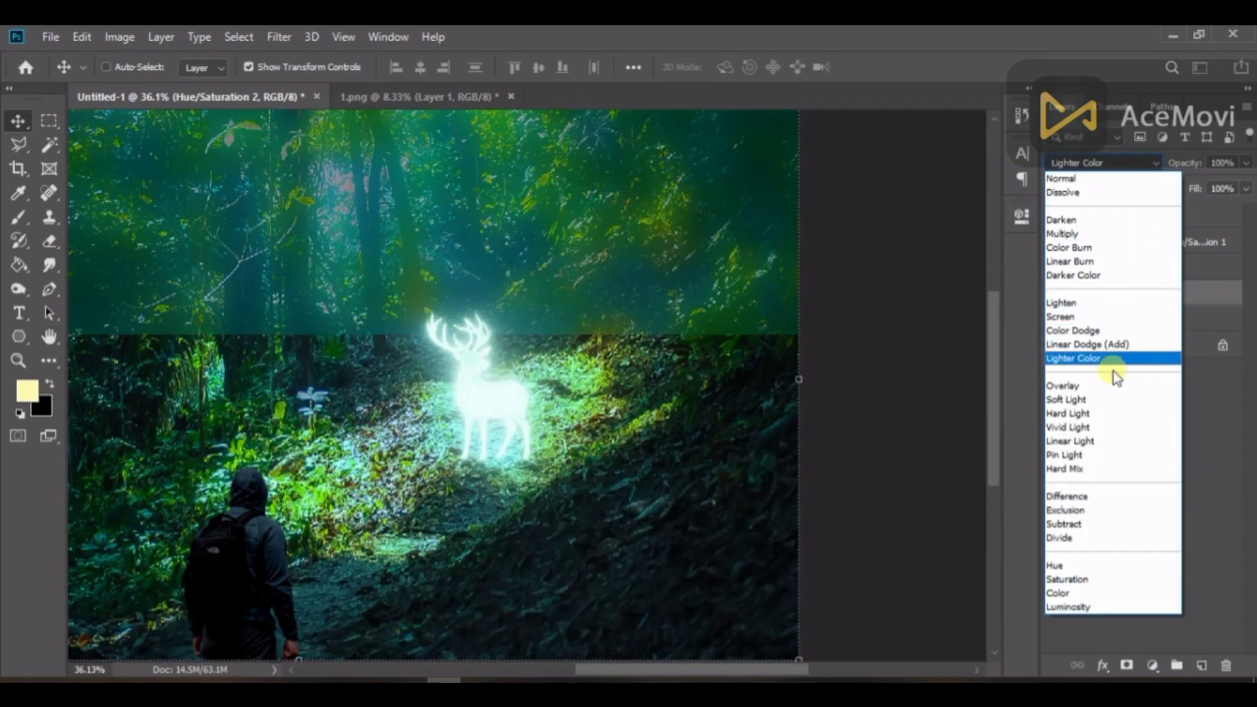
click(1106, 385)
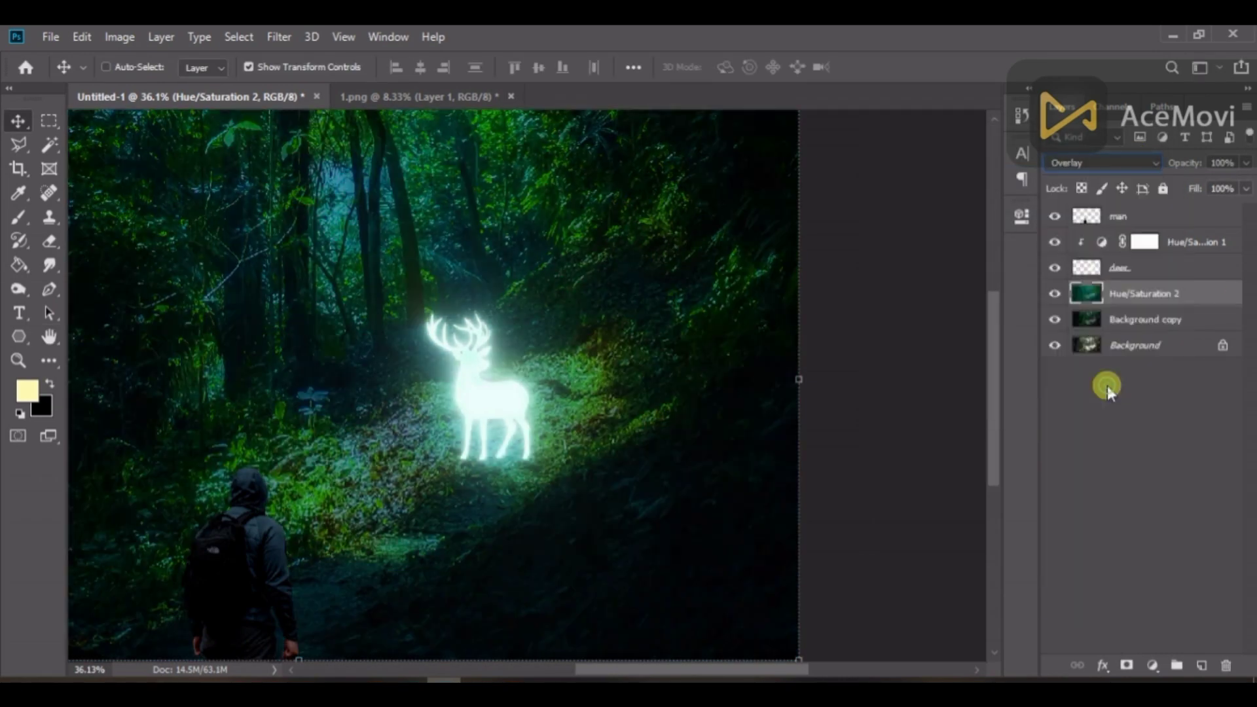
Step: Add an inverted black mask to the Overlay layer and paint white on the ground and foliage around the deer
click(1126, 665)
key(ctrl+i)
click(18, 218)
scroll(419, 471, up, 6)
drag(459, 452, 511, 445)
key(x)
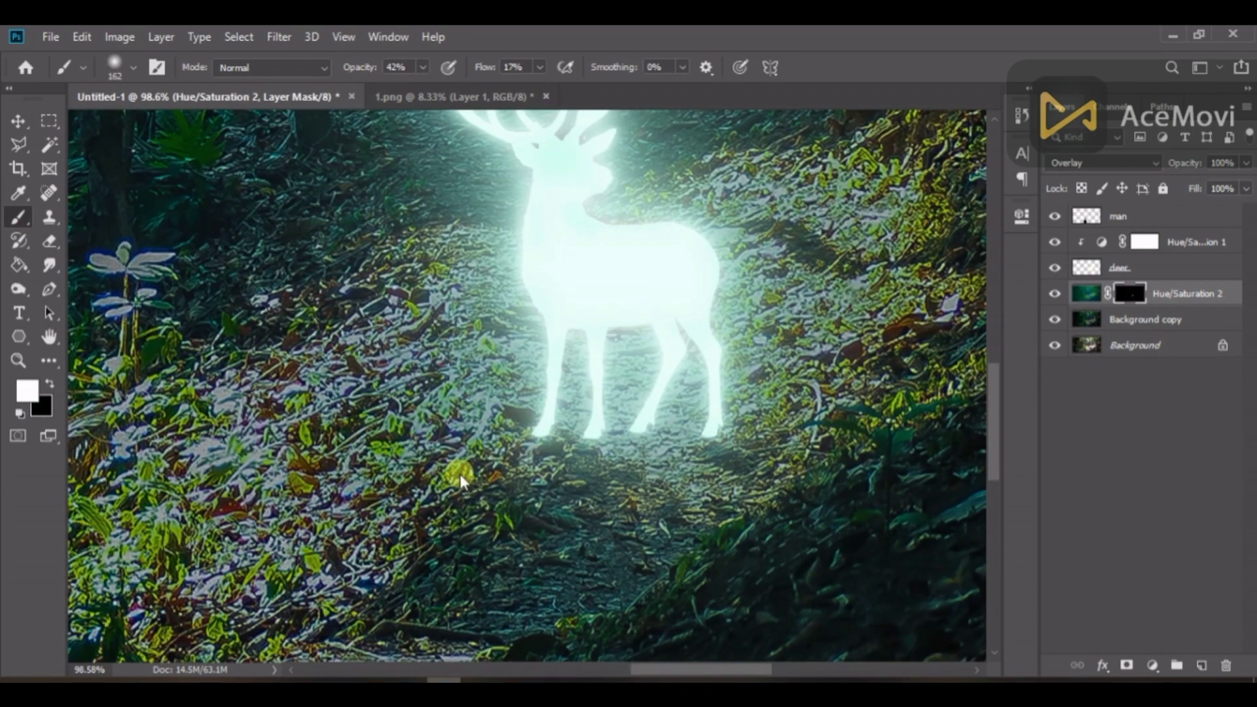
drag(404, 477, 724, 350)
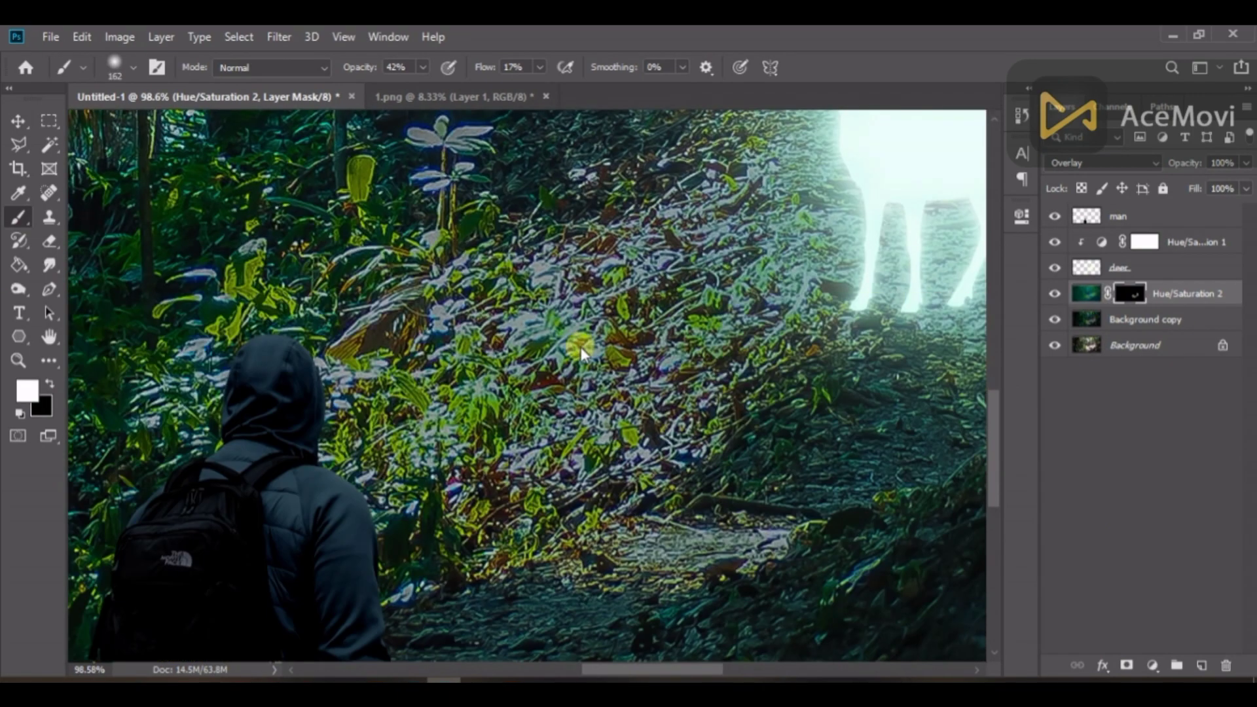
key(ctrl+0)
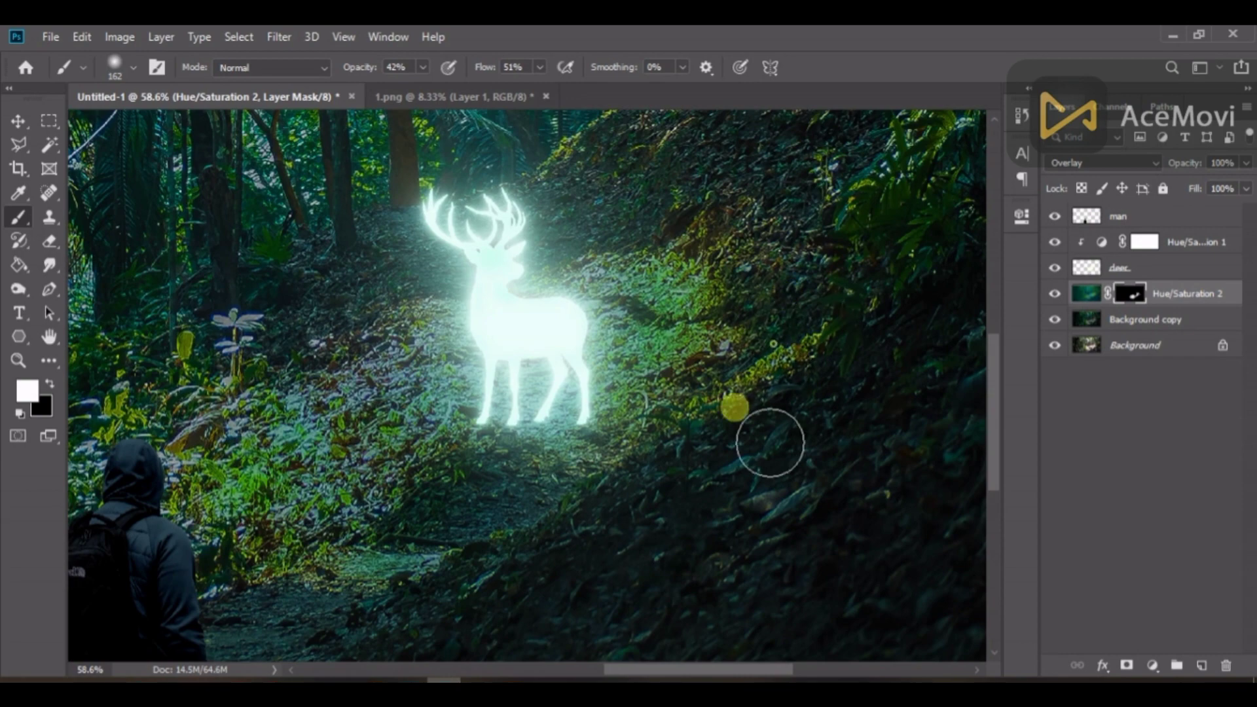
mouse_move(772, 440)
mouse_down()
mouse_move(653, 442)
mouse_move(689, 472)
mouse_move(788, 495)
mouse_up()
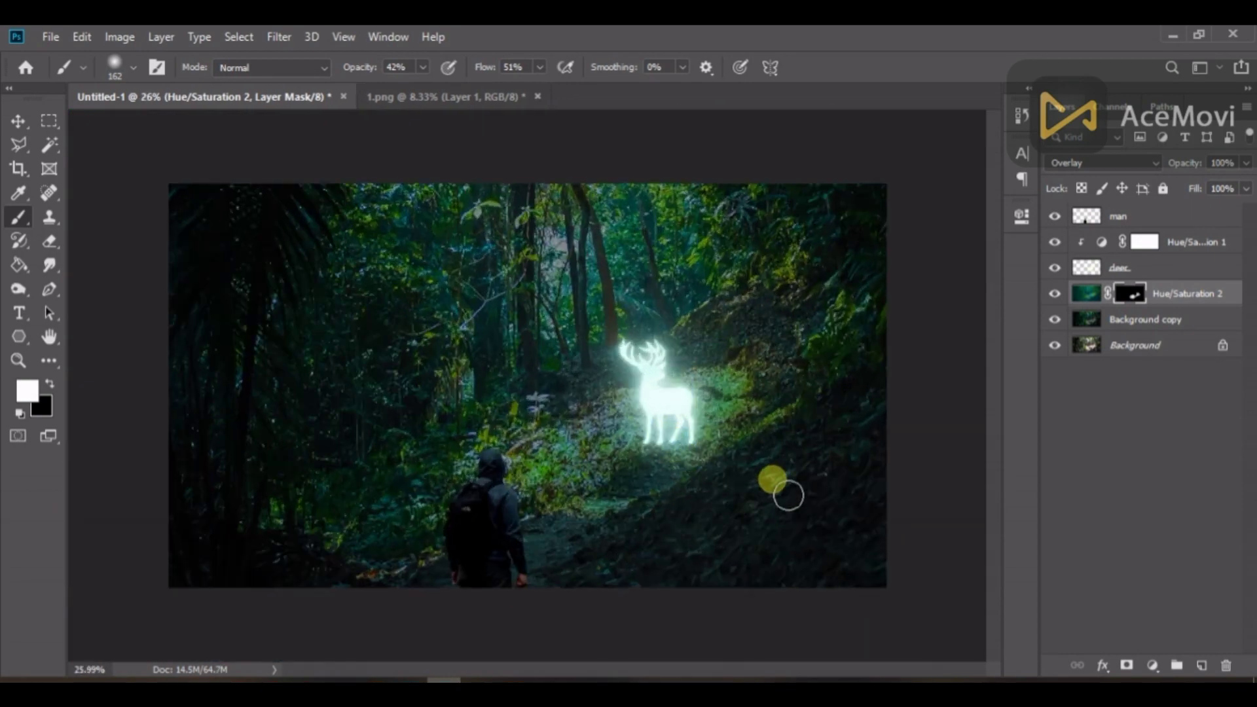
Step: Group the deer with its Hue/Saturation adjustment, and group the Overlay layer with the Background copy
click(1135, 469)
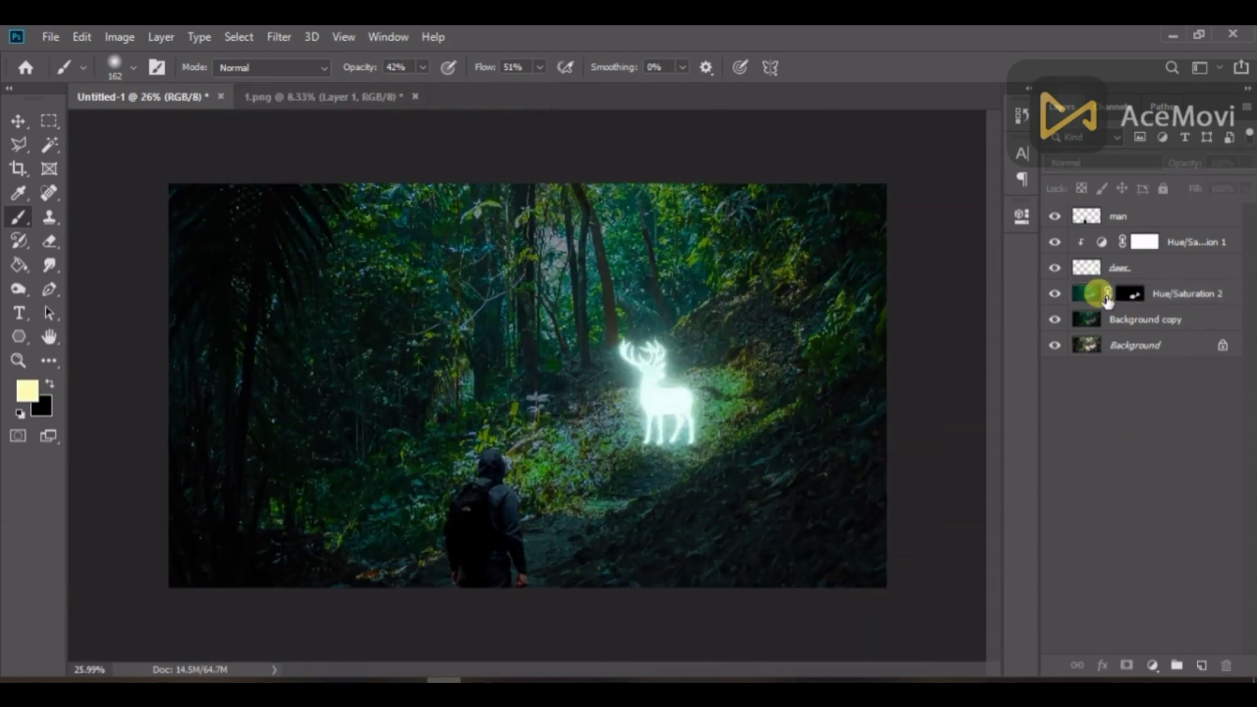
click(1189, 267)
shift+click(1179, 241)
key(ctrl+g)
click(1182, 292)
shift+click(1188, 266)
key(ctrl+g)
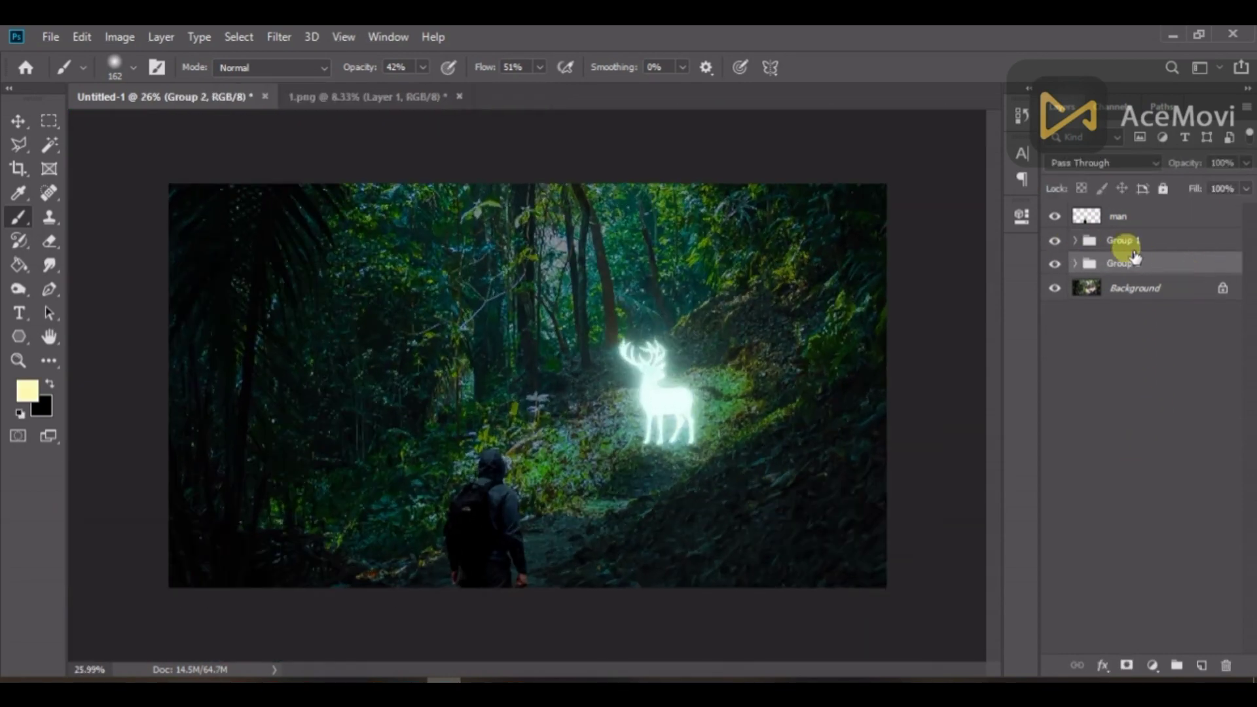
Step: Group the man layer as "man" and rename the other two groups "deer" and "back"
click(1126, 217)
key(ctrl+g)
text(man)
double_click(1122, 238)
text(deer)
double_click(1122, 262)
text(back)
click(1169, 331)
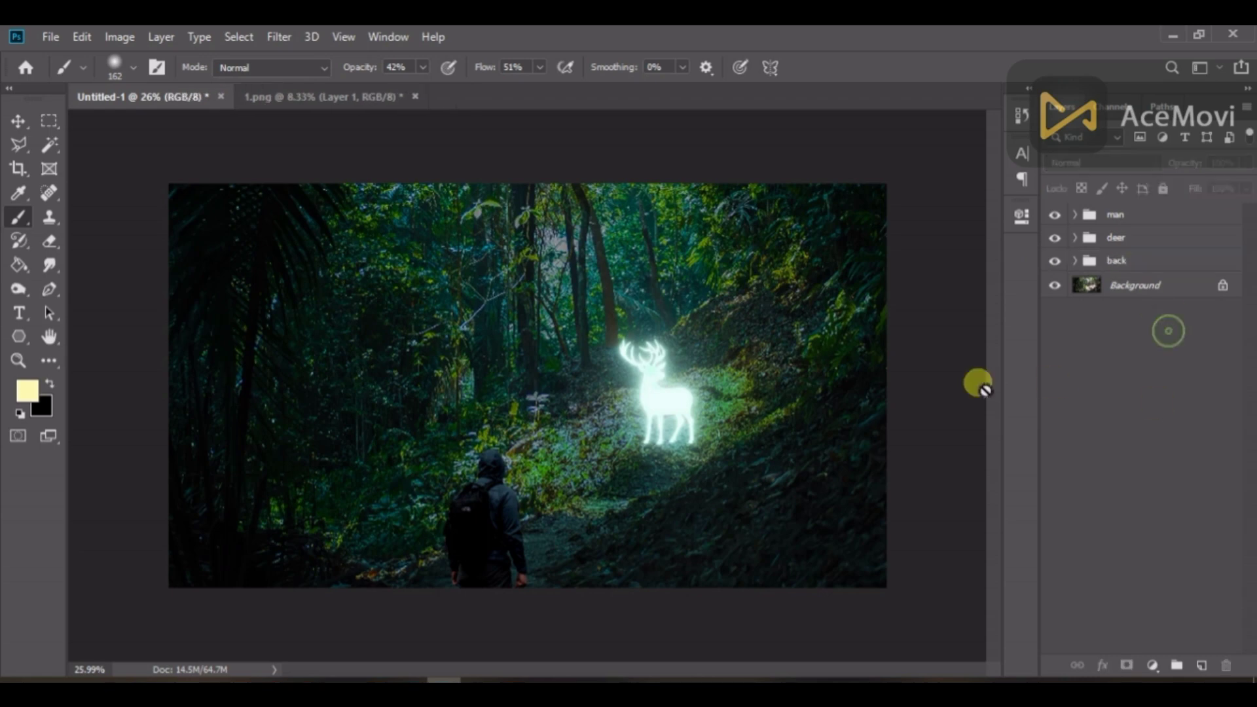
Step: Add a new layer above the deer group and outline a light-beam polygon selection from the treetops down around the deer
scroll(644, 431, up, 2)
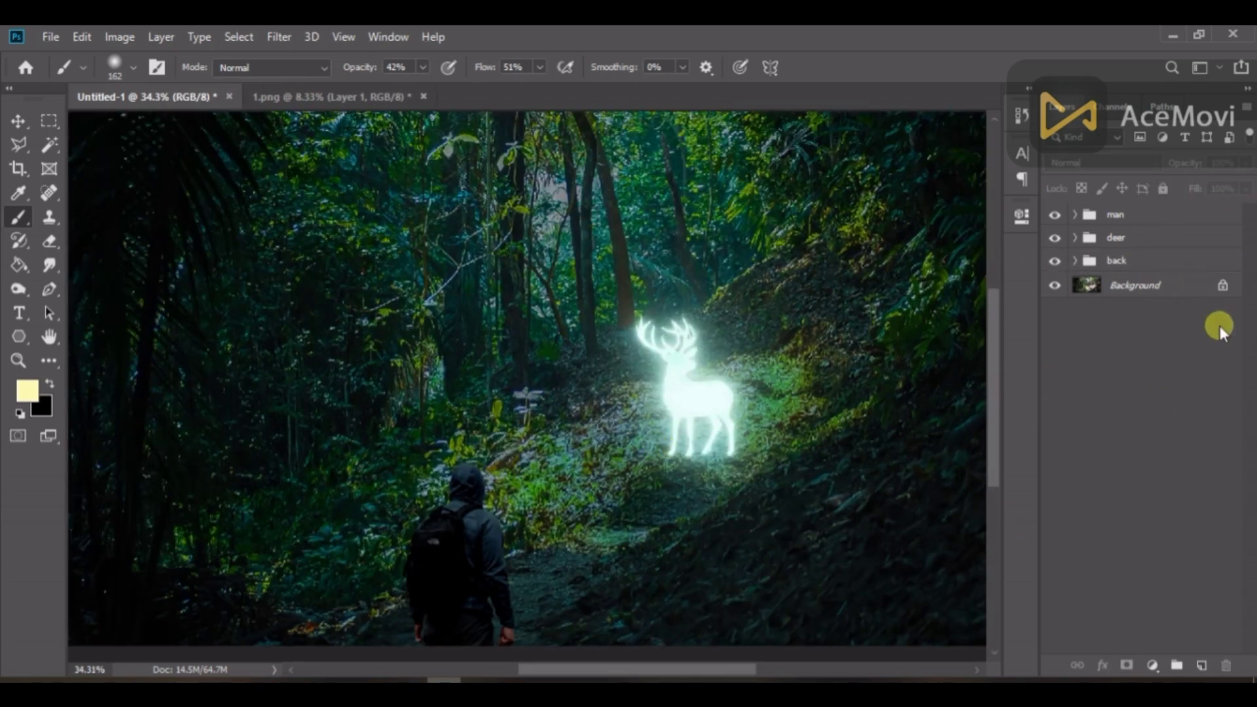
click(1165, 243)
click(1202, 665)
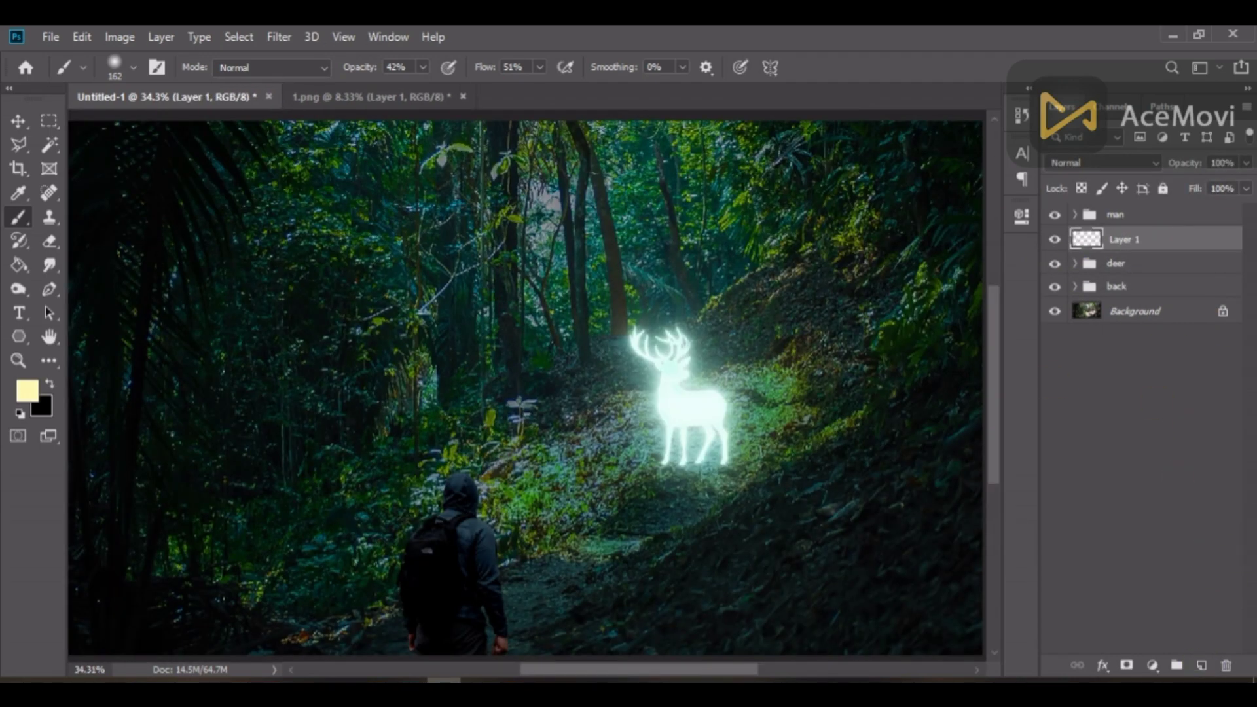
click(19, 144)
scroll(290, 219, down, 1)
click(357, 167)
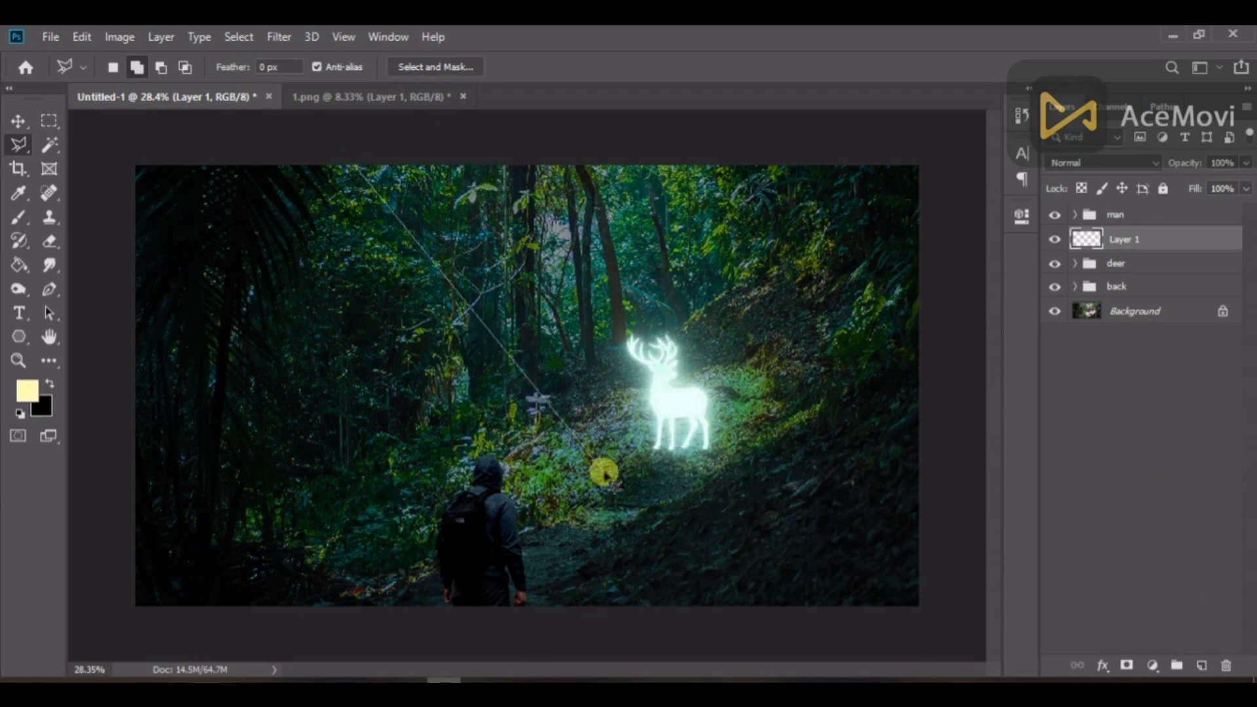
click(591, 460)
click(781, 458)
click(777, 360)
click(421, 131)
double_click(353, 144)
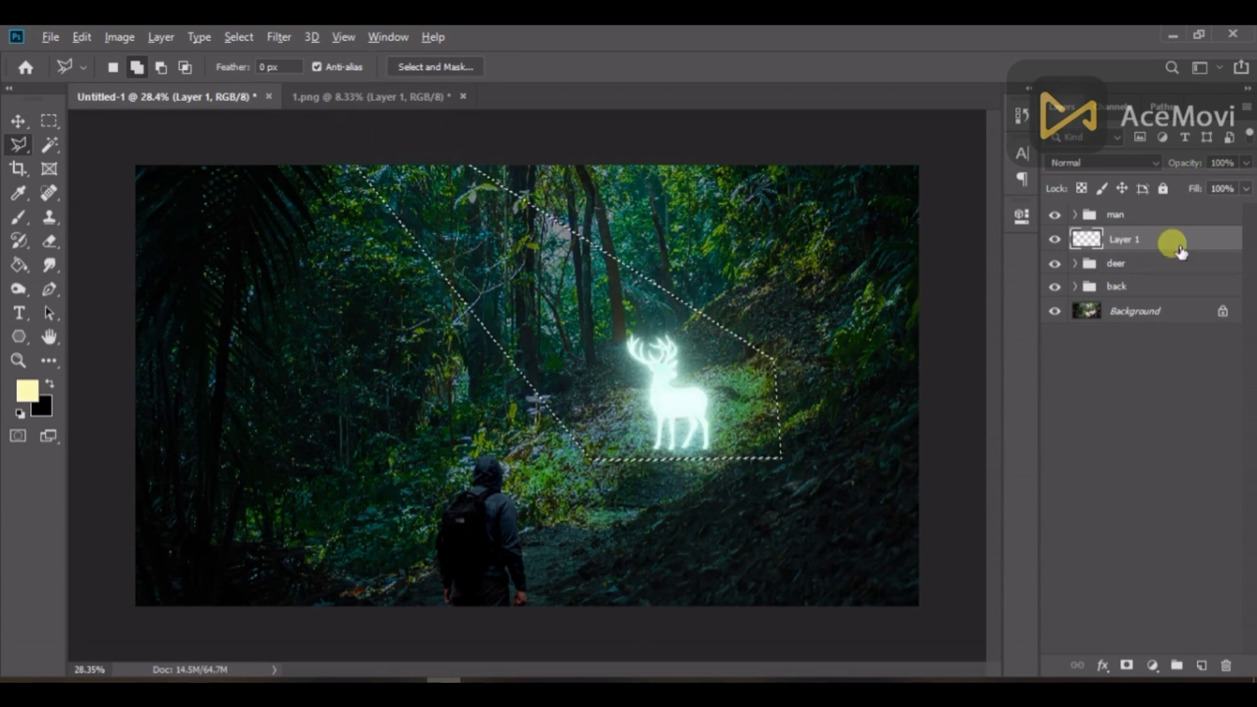
Step: Fill the beam selection with cyan #6affec, deselect it and set Layer 1 to Overlay
click(23, 393)
click(635, 401)
drag(981, 337, 907, 245)
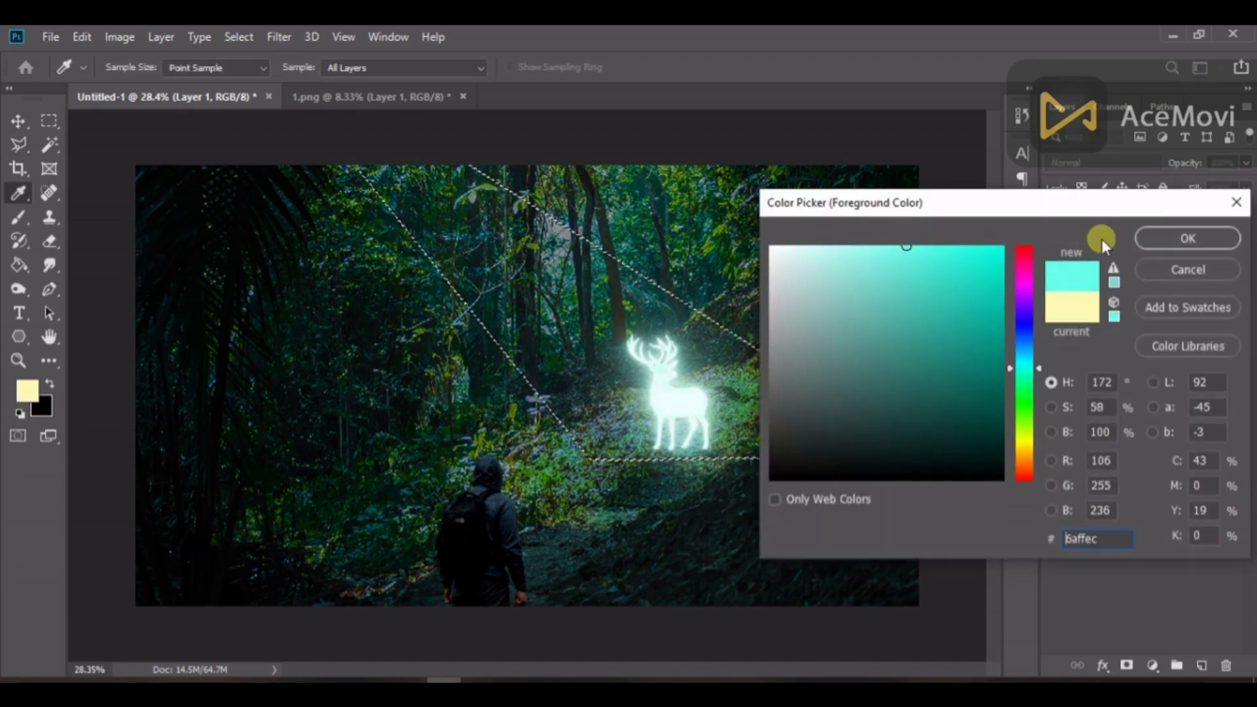
click(1188, 238)
key(alt+Delete)
key(ctrl+d)
click(1104, 163)
click(1096, 387)
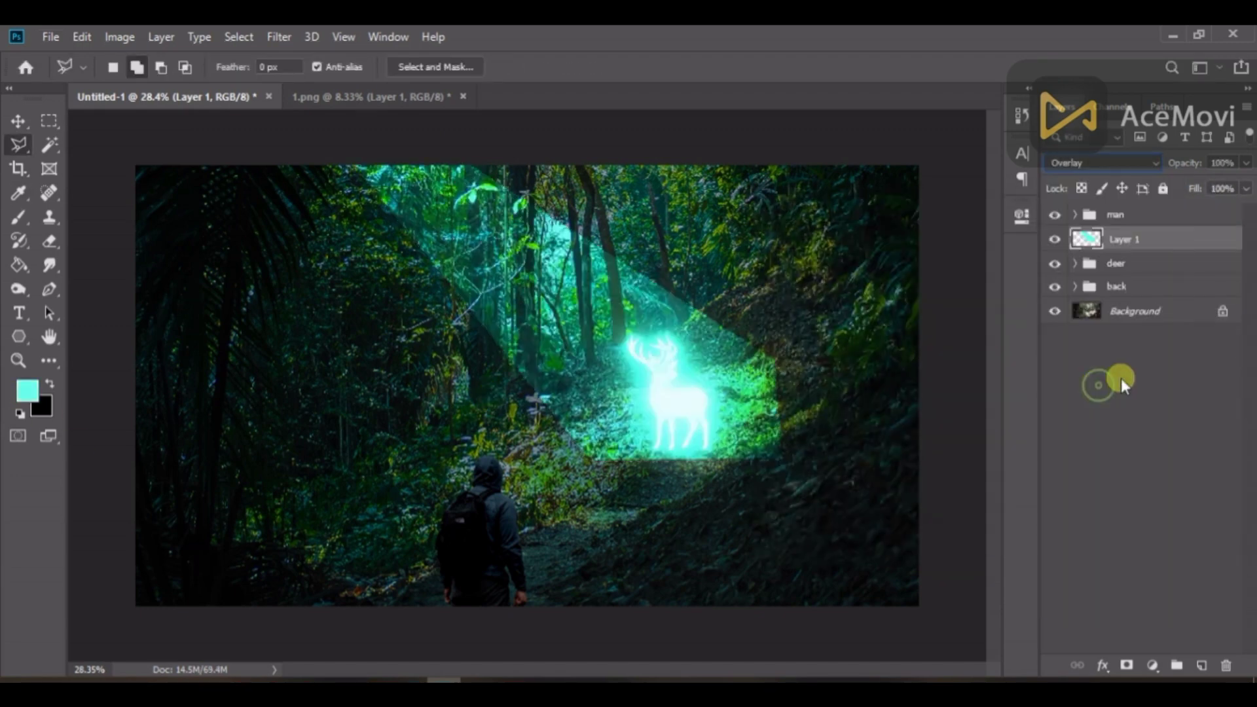
Step: Add a mask to Layer 1 and paint black over the beam around the deer's body, legs and the hillside beside it
scroll(696, 393, up, 8)
key(b)
key(x)
click(1127, 665)
key(x)
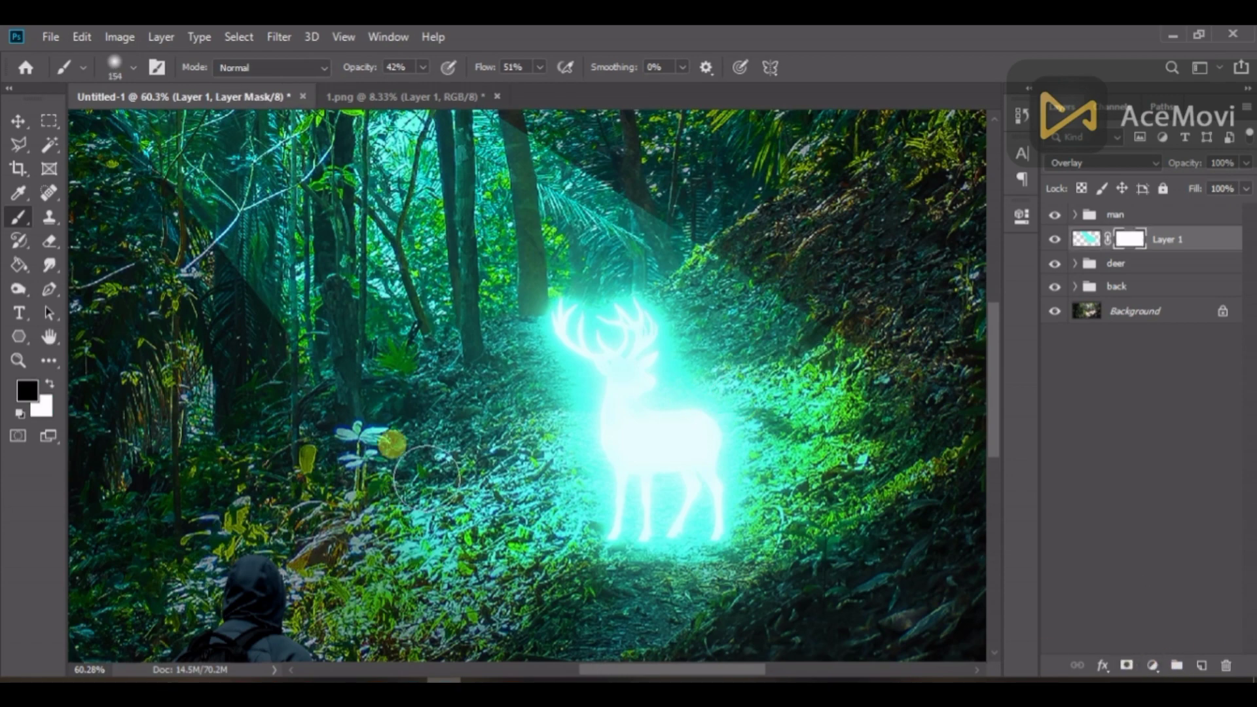
drag(380, 452, 494, 564)
drag(725, 595, 672, 376)
drag(633, 494, 556, 624)
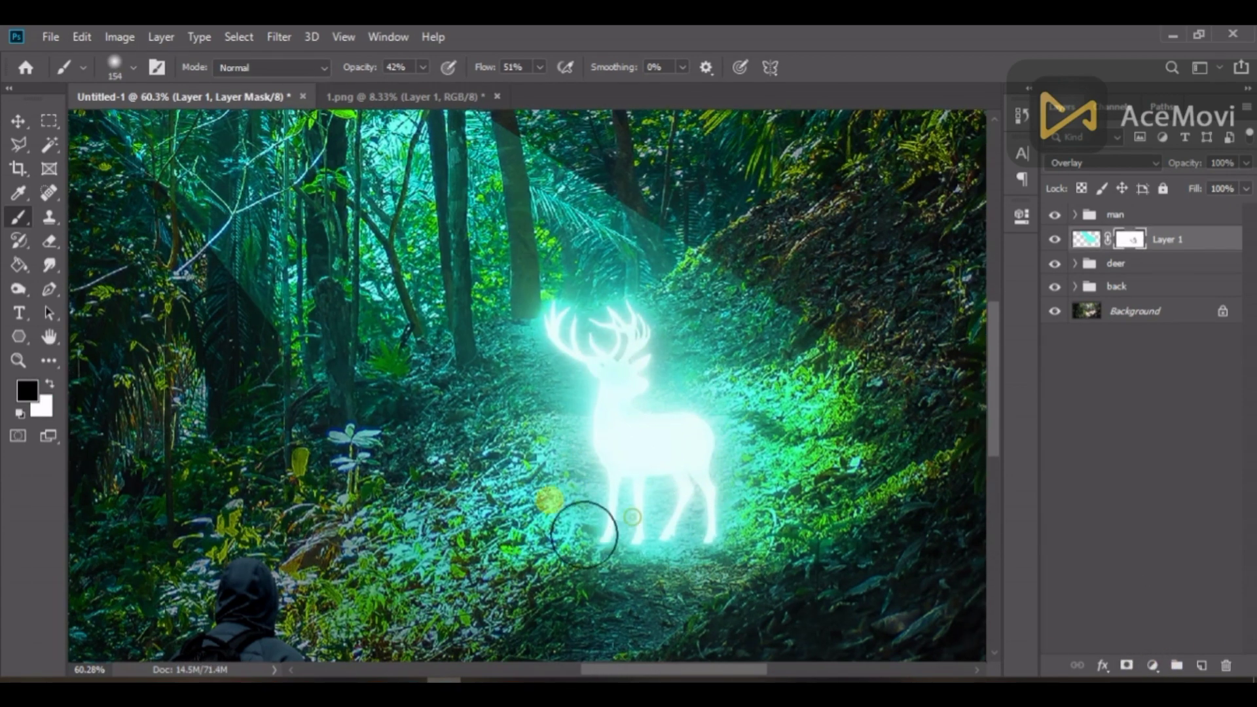
drag(827, 325, 949, 460)
scroll(776, 482, down, 5)
drag(776, 483, 706, 480)
Step: Soften the beam's hard upper edge behind the trees and its remaining edges around the deer on Layer 1's mask
scroll(671, 262, up, 6)
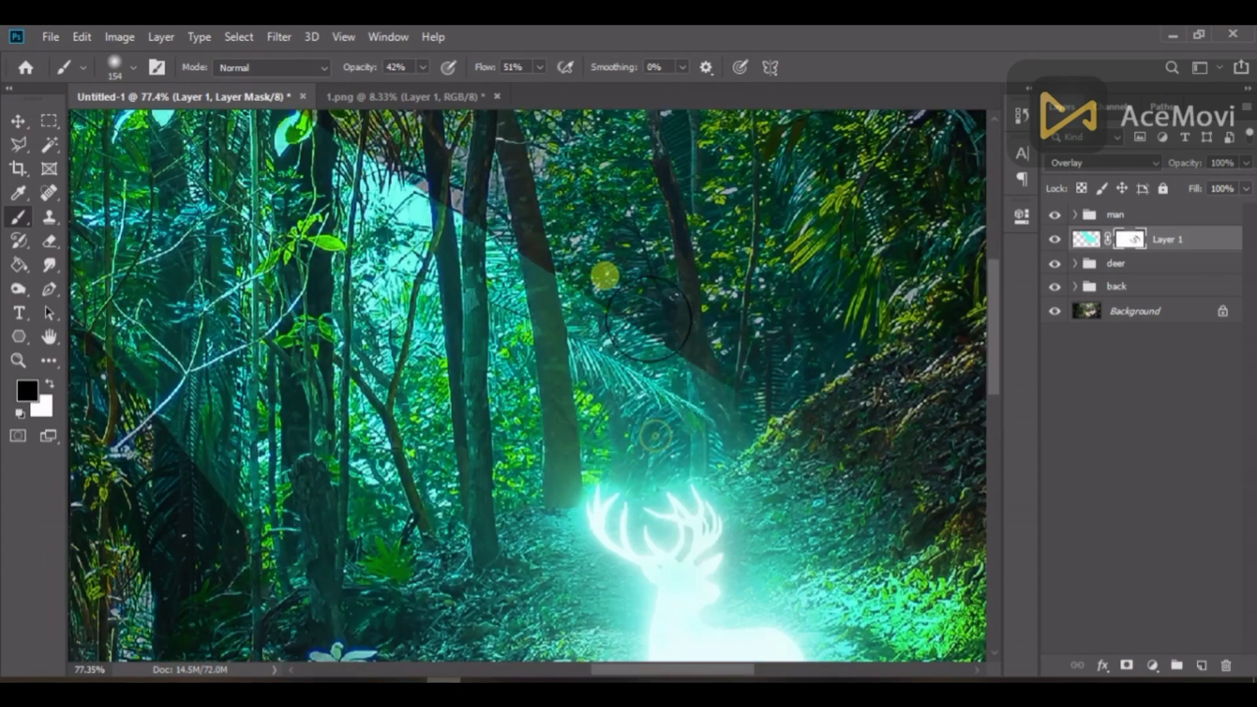
drag(640, 292, 806, 432)
scroll(718, 458, down, 5)
key(x)
scroll(590, 498, up, 4)
scroll(694, 534, down, 7)
scroll(552, 458, up, 5)
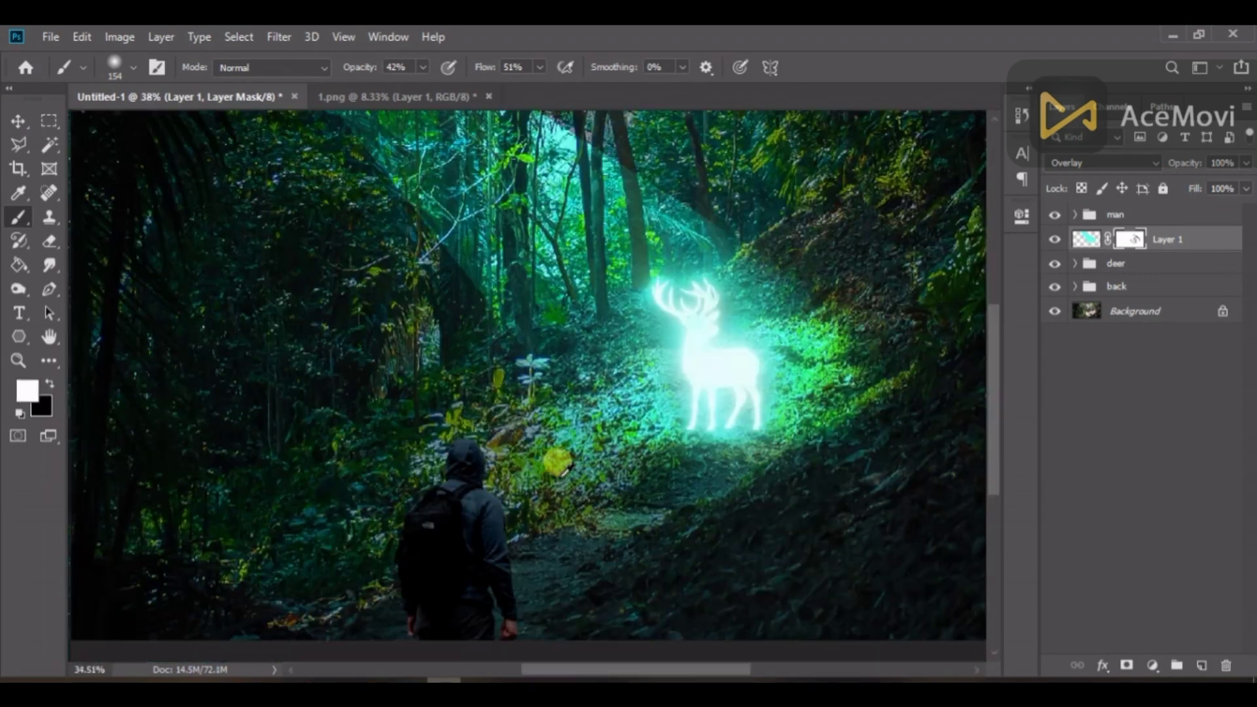
scroll(754, 438, down, 4)
scroll(682, 441, up, 6)
drag(620, 439, 622, 438)
key(x)
mouse_move(582, 327)
mouse_down()
mouse_move(573, 233)
mouse_move(627, 294)
mouse_up()
mouse_move(626, 471)
mouse_down()
mouse_move(729, 421)
mouse_move(638, 513)
mouse_move(727, 398)
mouse_up()
scroll(614, 399, down, 5)
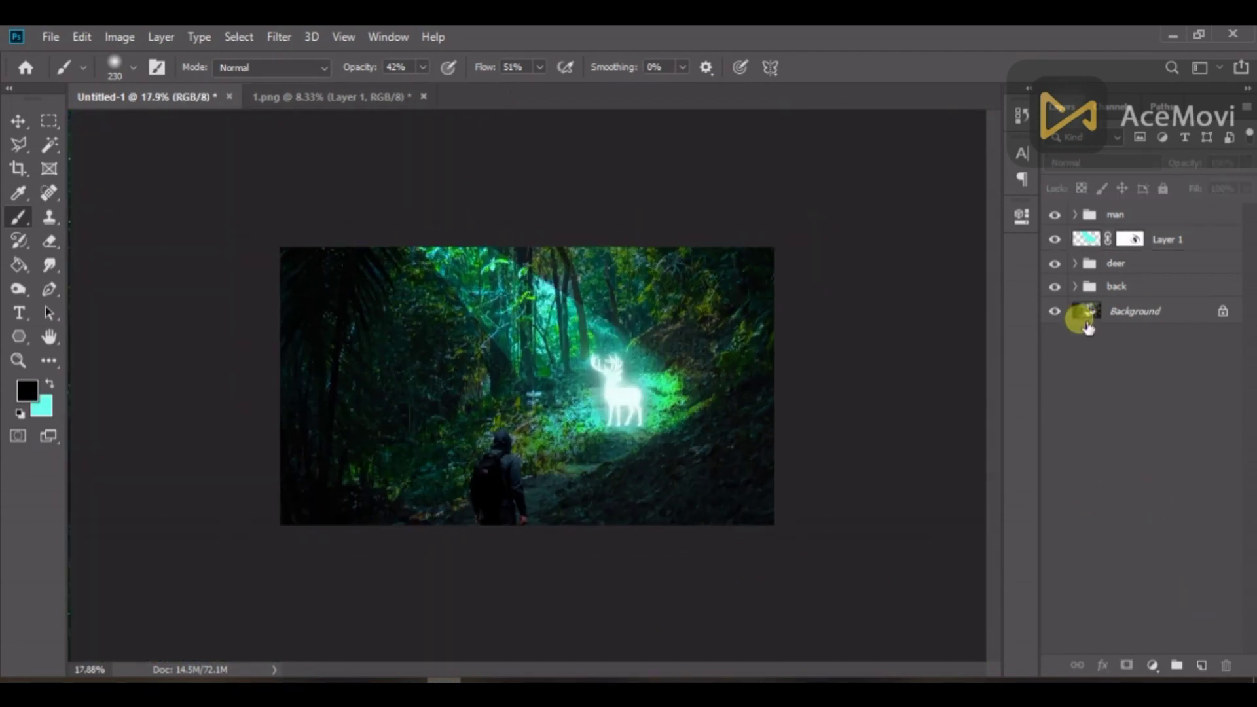
Step: Add a Brightness/Contrast adjustment above the back group, lower Brightness to -54 and adjust the contrast
click(1084, 286)
click(1153, 665)
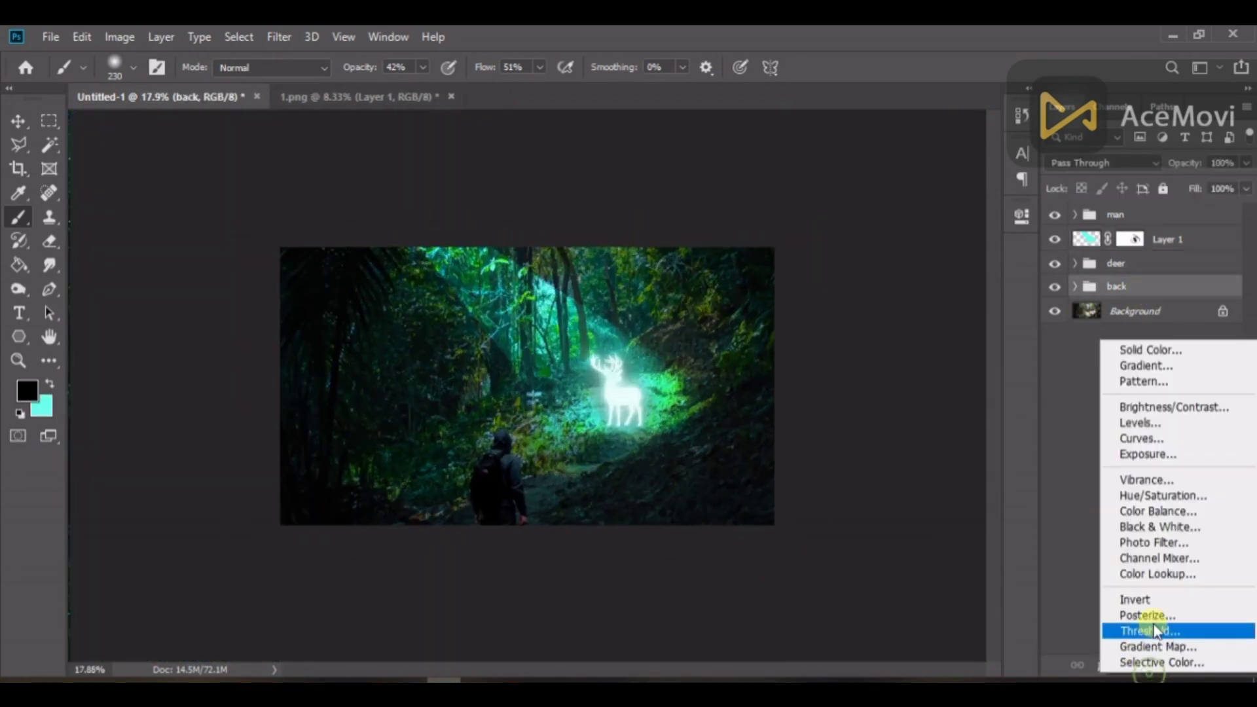
click(1168, 408)
drag(858, 315, 818, 324)
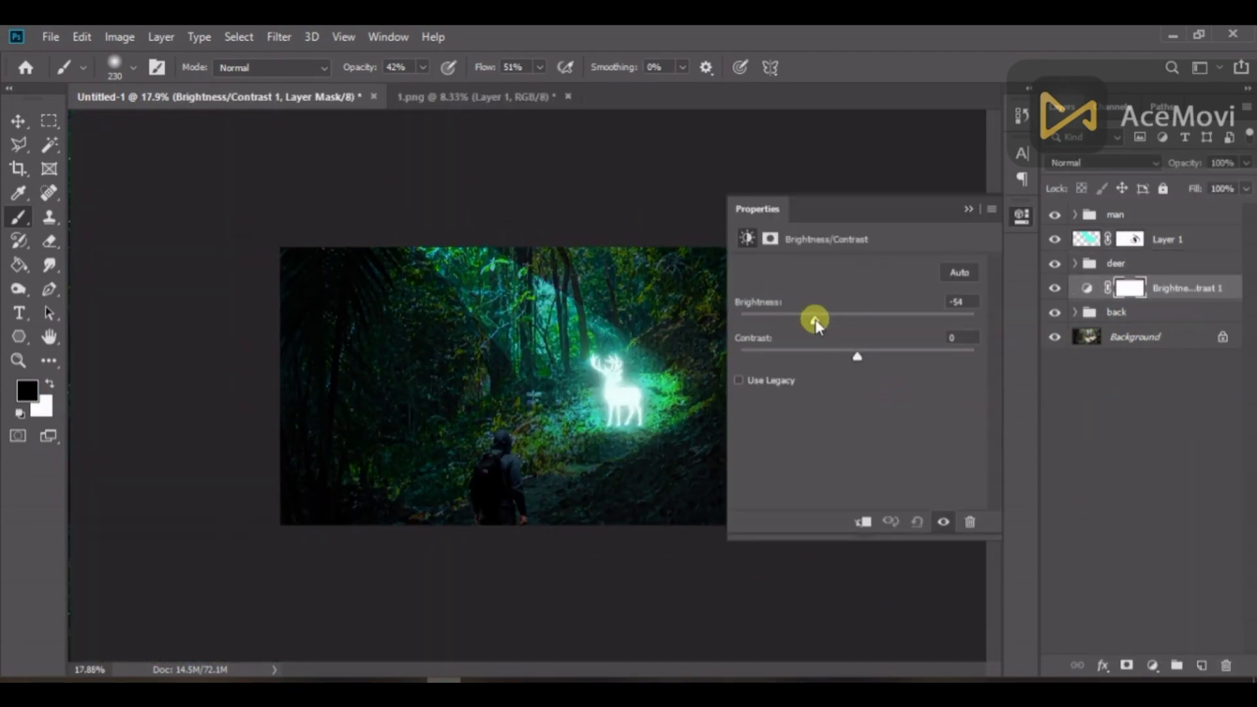
drag(894, 351, 865, 353)
click(1157, 449)
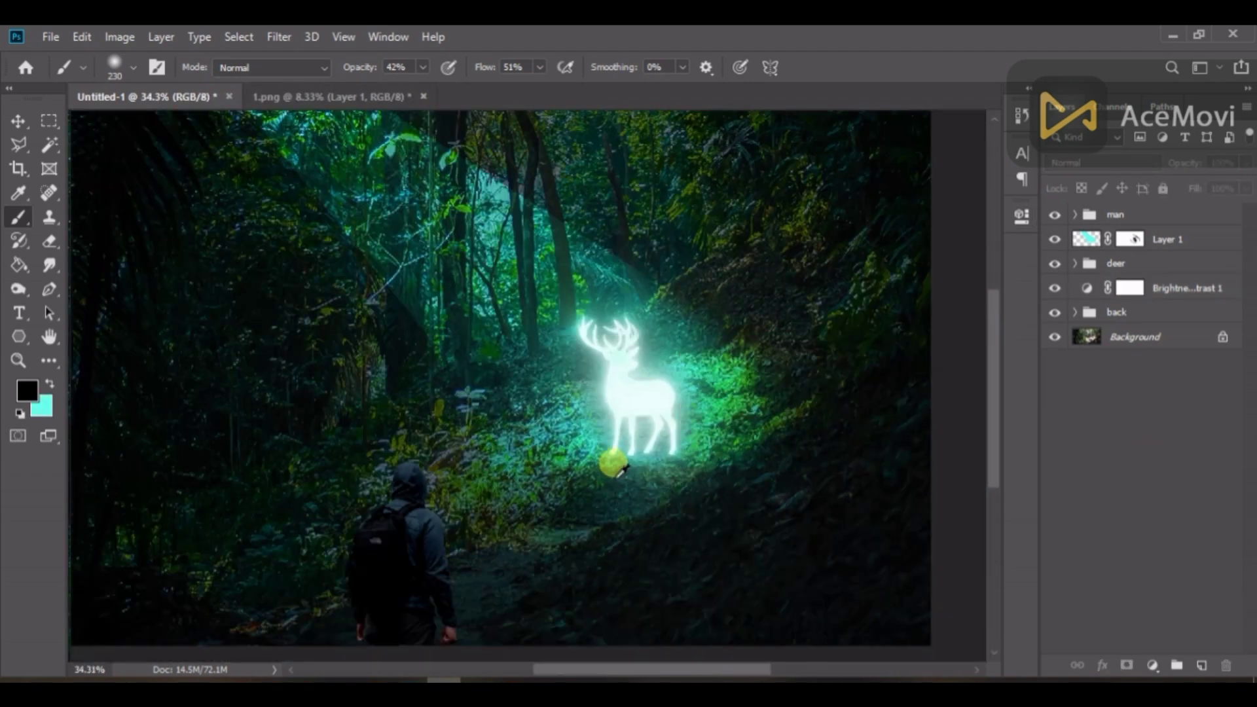
scroll(622, 467, down, 2)
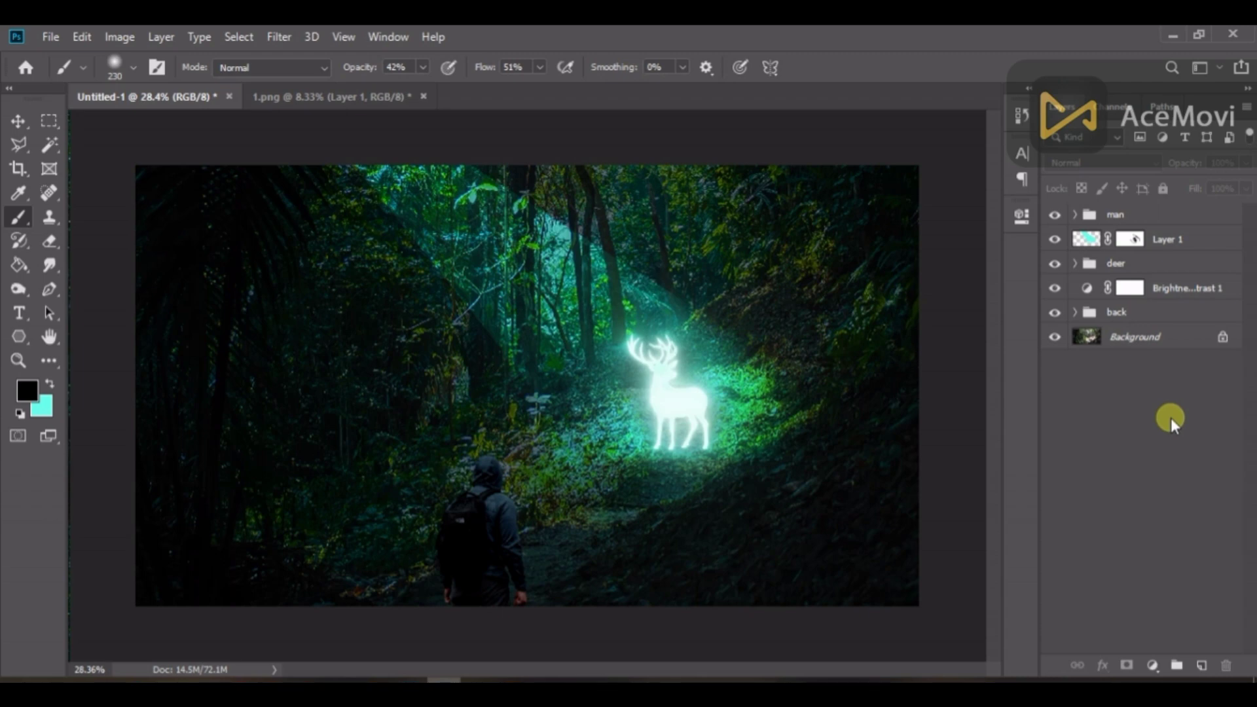
scroll(674, 477, up, 2)
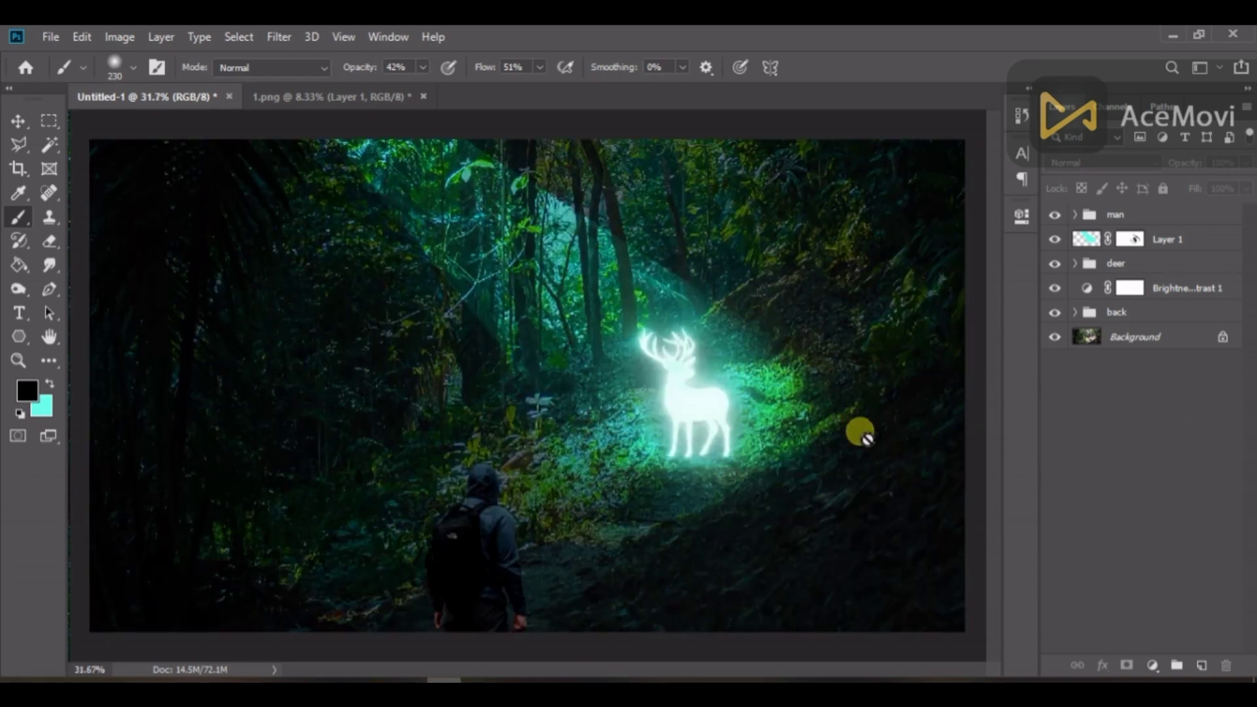
scroll(803, 434, up, 1)
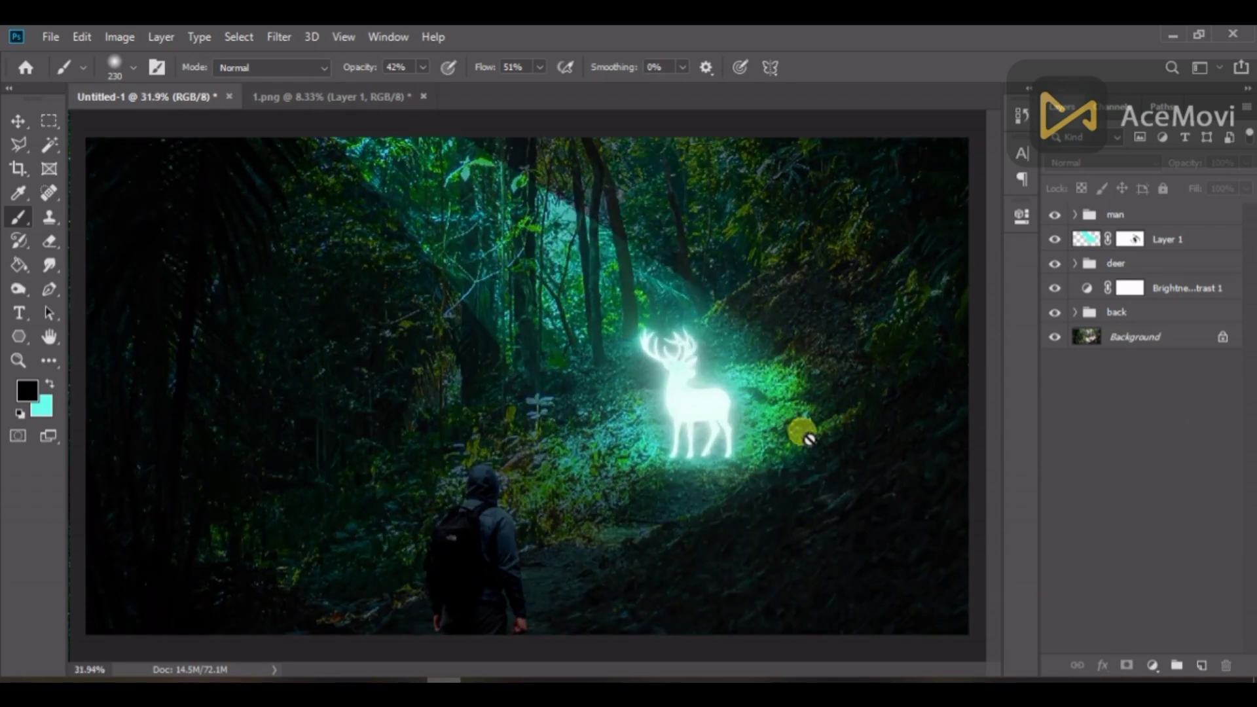
scroll(712, 413, down, 2)
scroll(664, 477, up, 3)
scroll(664, 547, down, 1)
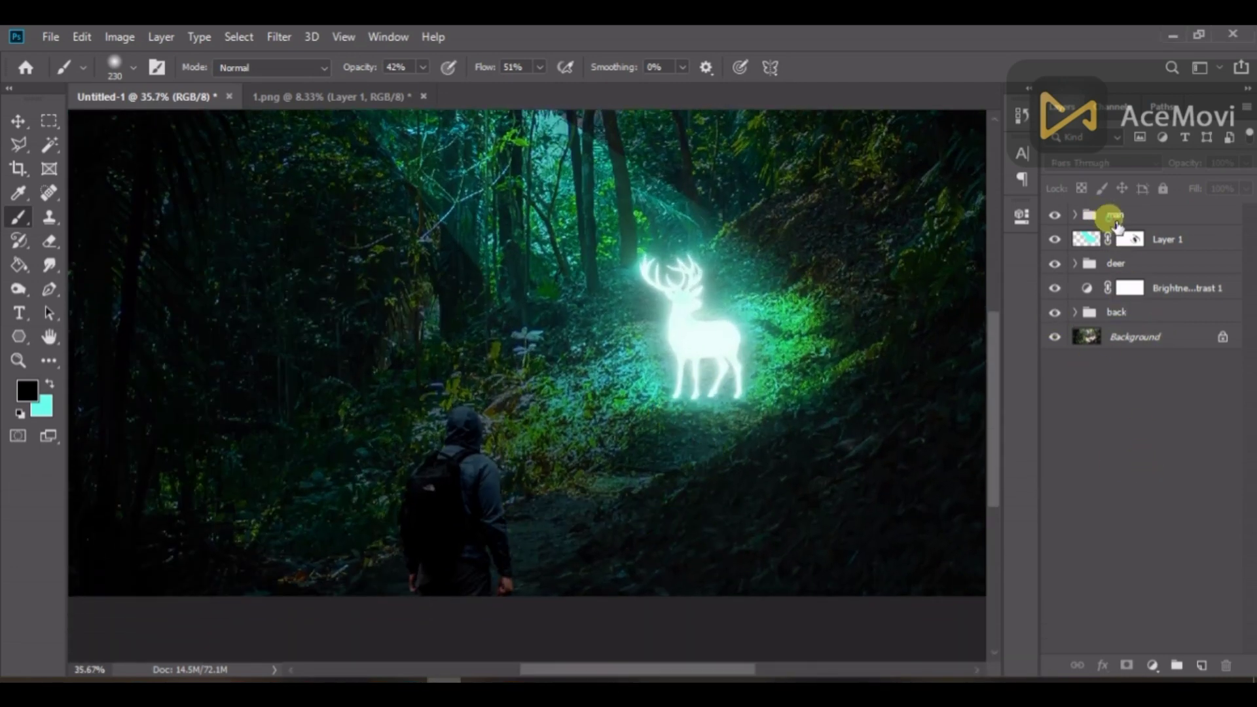
Step: Add a new layer above Layer 1 and dab small cyan light dots among the upper trees with a fully opaque soft brush
click(1140, 240)
click(1202, 664)
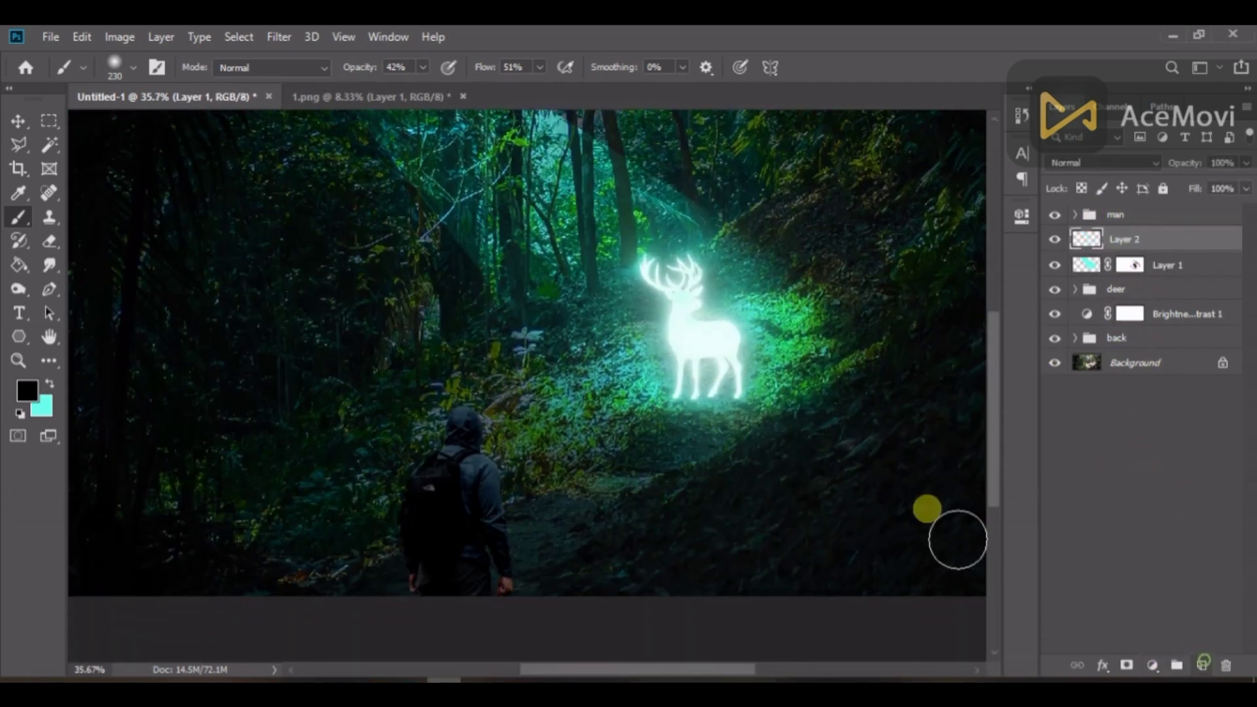
key(x)
scroll(557, 196, up, 5)
click(248, 203)
click(424, 205)
click(392, 226)
click(509, 250)
click(461, 364)
click(543, 359)
click(696, 275)
click(594, 273)
click(608, 249)
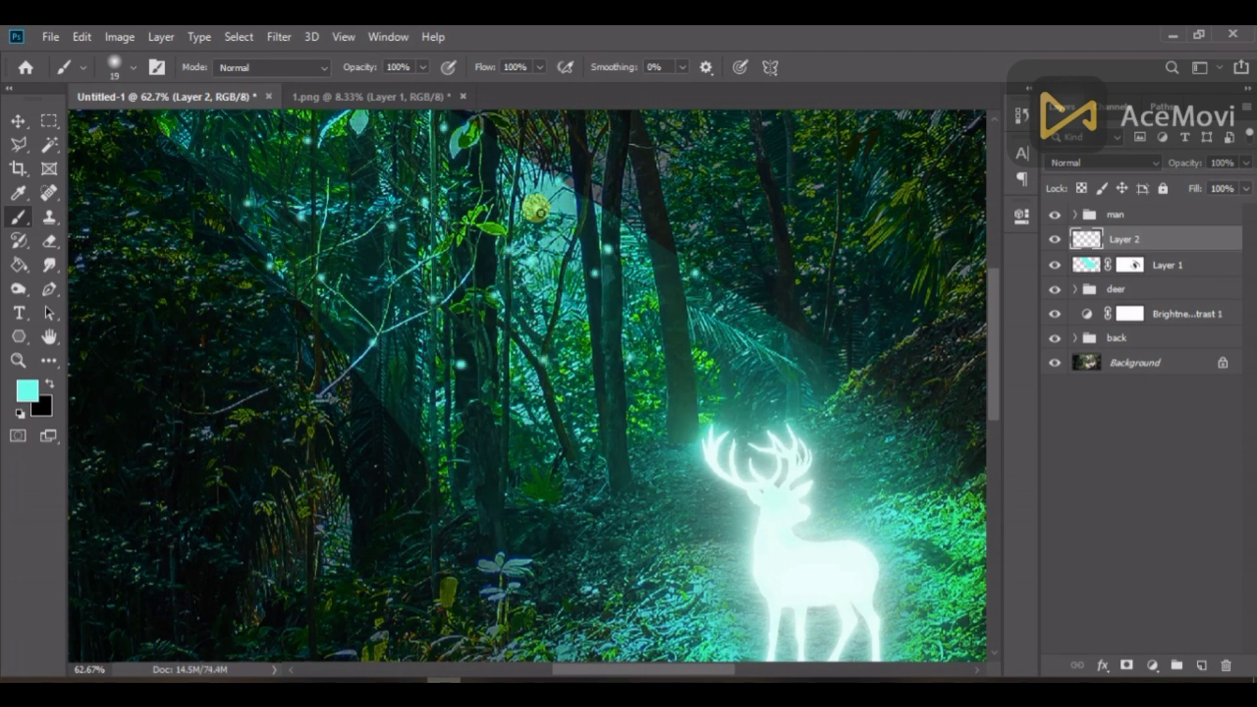
Step: Scatter more cyan light dots on Layer 2 between the tree trunks and above the undergrowth near the deer
click(699, 365)
click(791, 354)
click(631, 431)
click(574, 460)
click(507, 469)
click(546, 383)
click(644, 498)
click(495, 517)
key(x)
scroll(507, 388, down, 5)
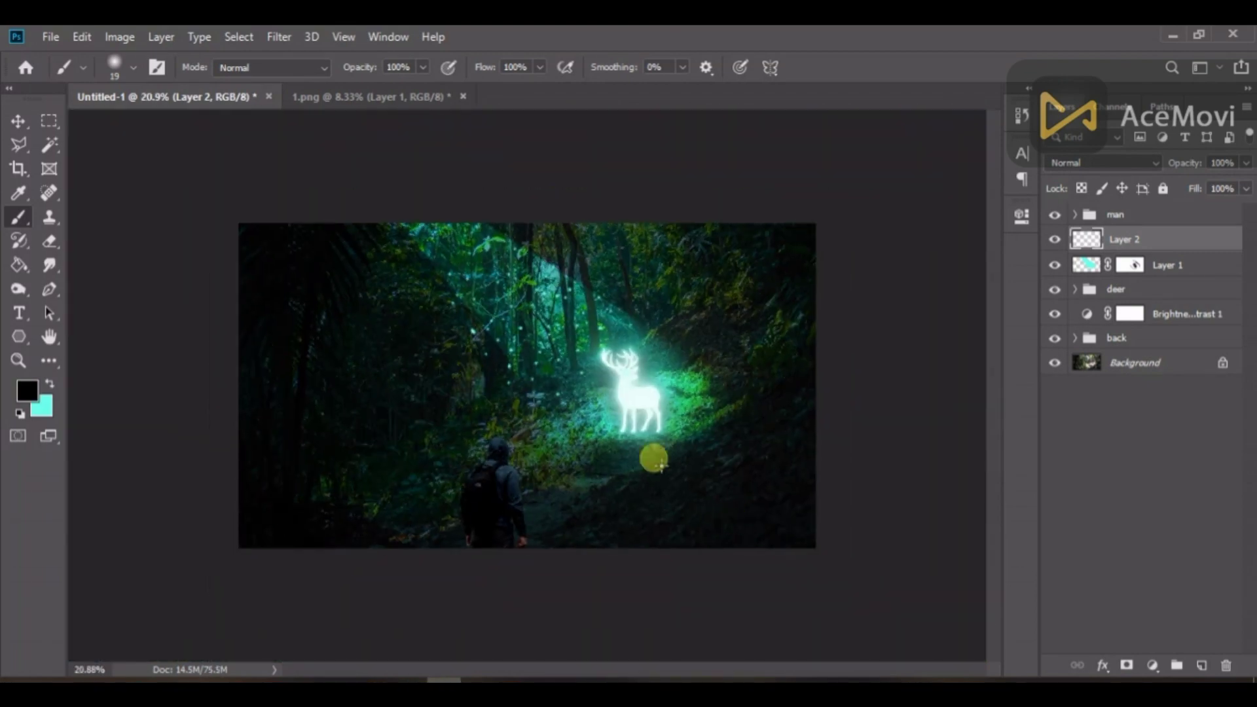
scroll(651, 407, up, 4)
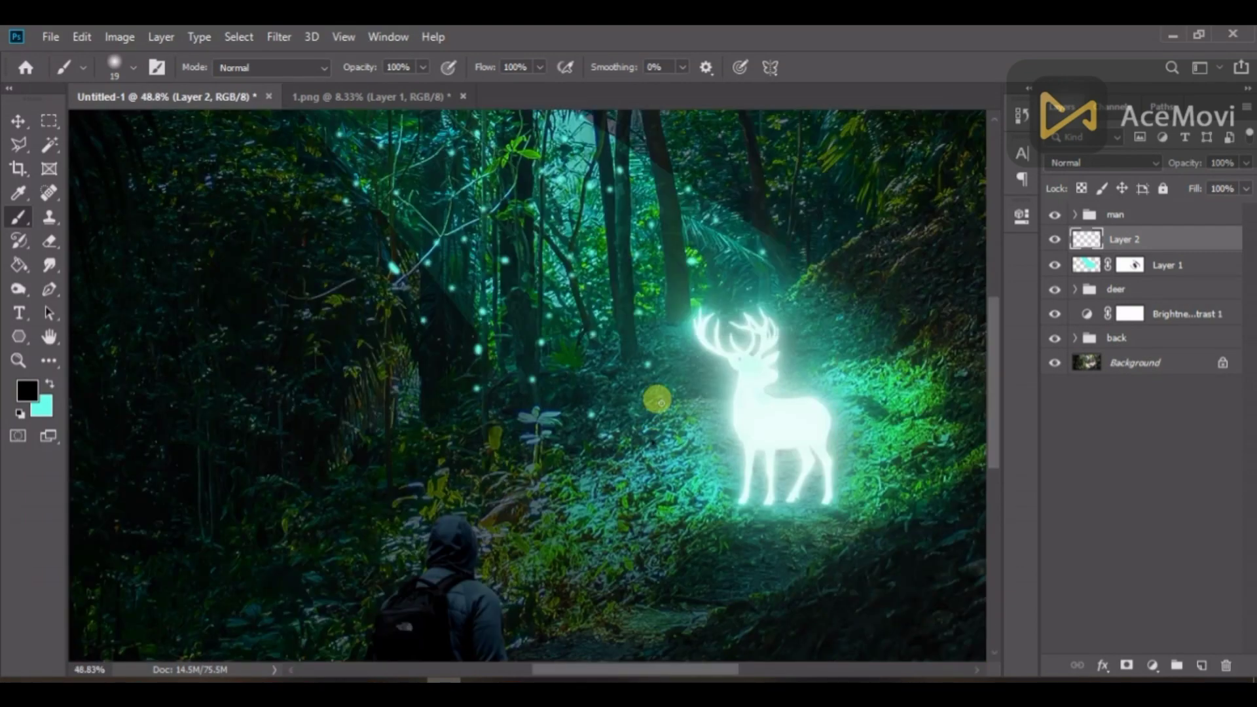
Step: Change the foreground colour from black to a paler, nearly white cyan for the light dots
key(x)
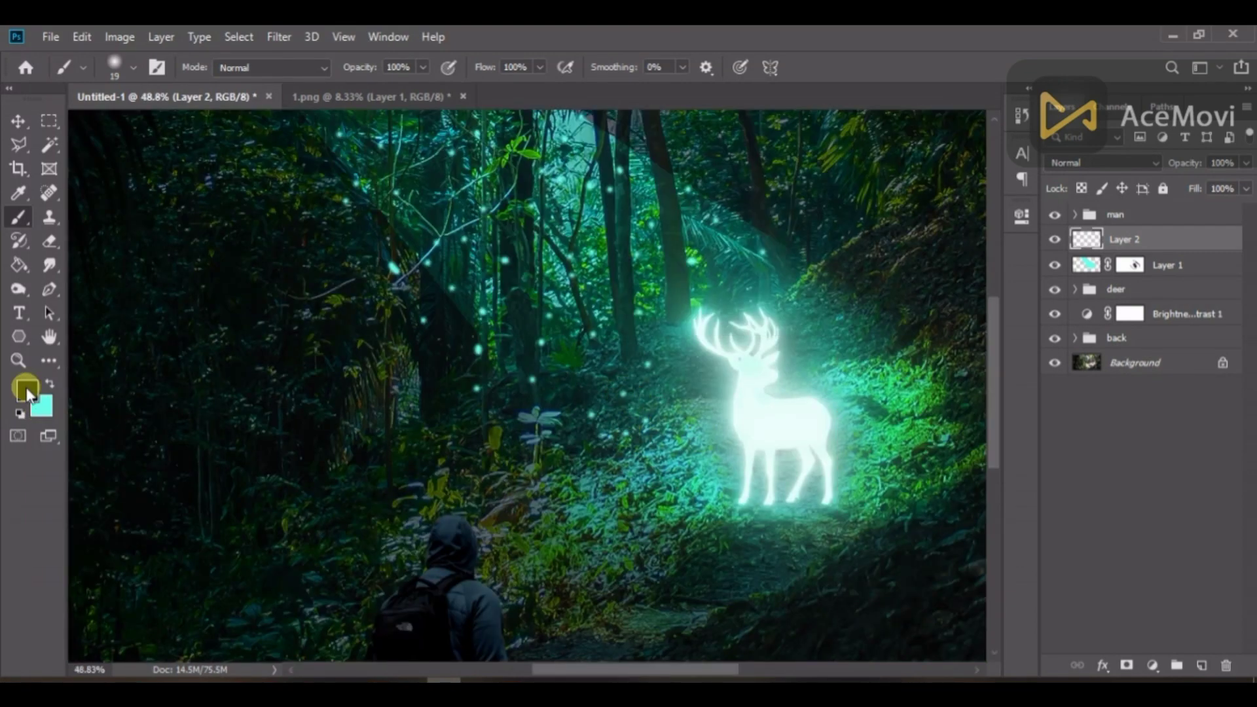
click(30, 393)
click(43, 407)
drag(815, 249, 835, 231)
click(1198, 235)
Step: Dab pale cyan light dots on Layer 2 all around the deer, over the surrounding foliage and the path below it
click(656, 447)
click(689, 439)
click(673, 391)
click(711, 401)
click(806, 327)
click(828, 363)
click(864, 342)
key(ctrl+z)
key(ctrl+z)
click(921, 353)
click(895, 399)
click(866, 401)
click(937, 417)
click(889, 433)
click(868, 451)
click(863, 491)
click(771, 531)
click(749, 556)
click(719, 567)
click(643, 512)
click(613, 466)
click(669, 287)
click(676, 216)
scroll(634, 354, down, 5)
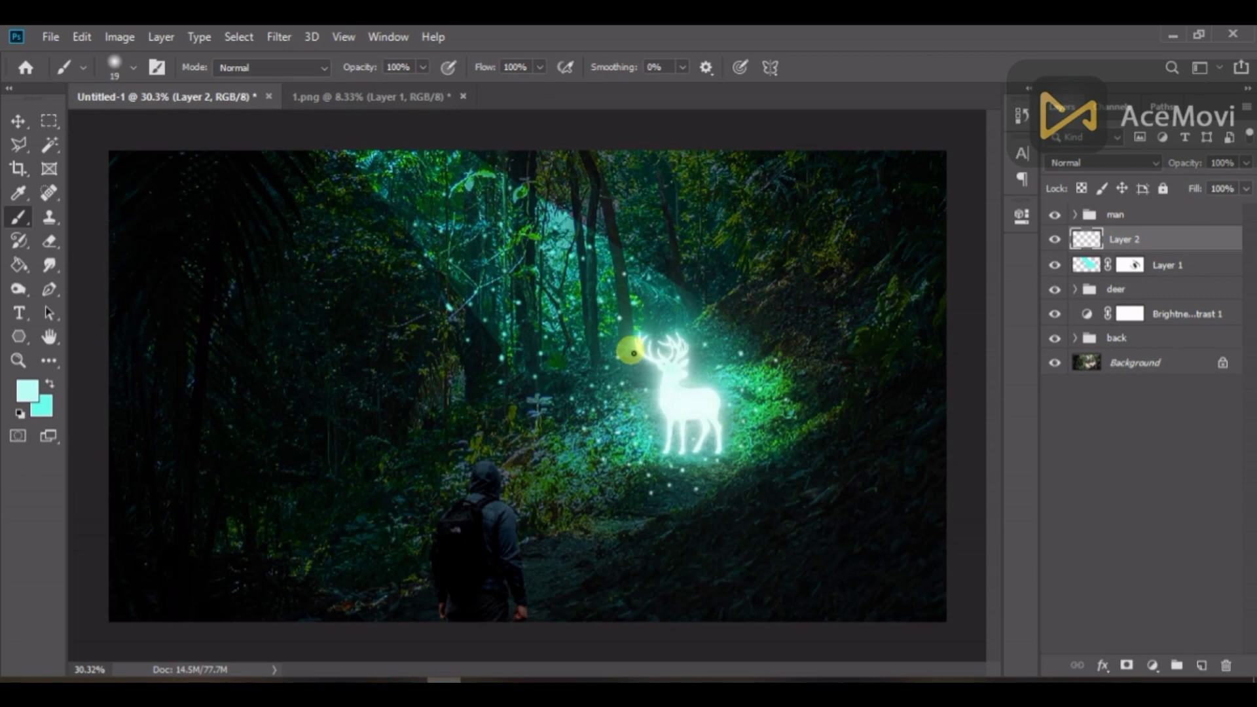
Step: Compare the composite with the original photo by hiding every layer above the Background and showing them again
scroll(634, 354, up, 3)
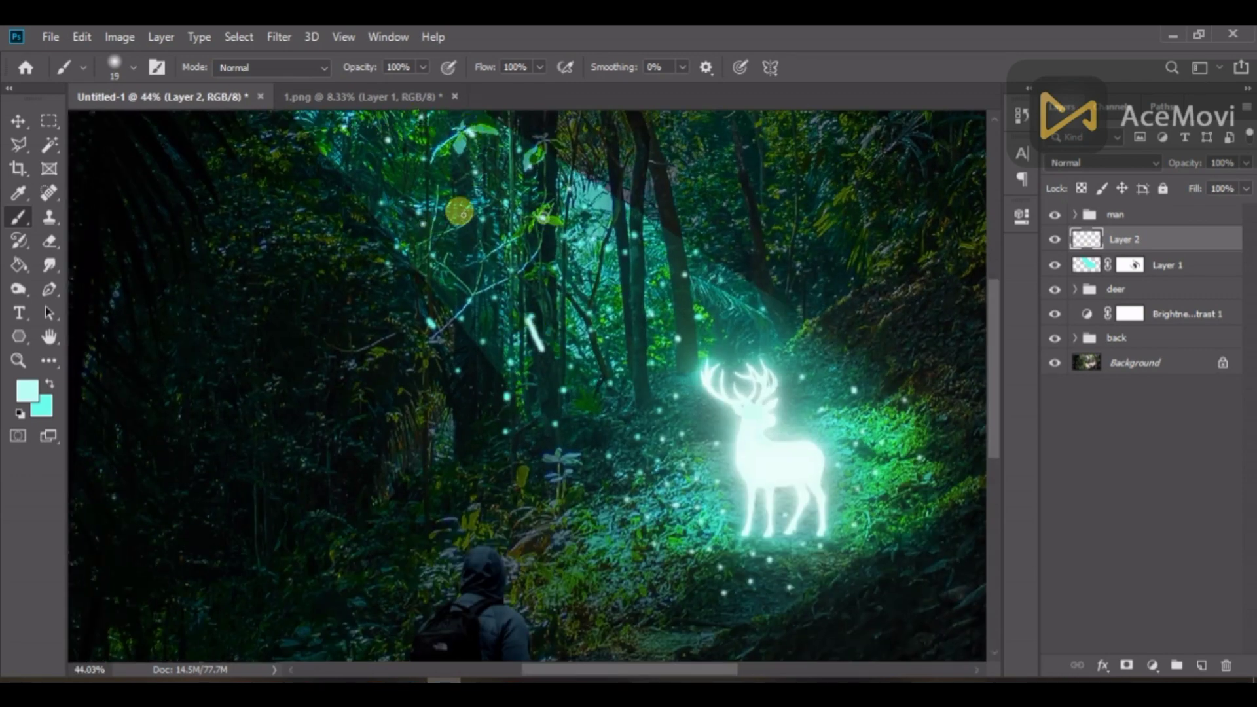
scroll(393, 167, down, 2)
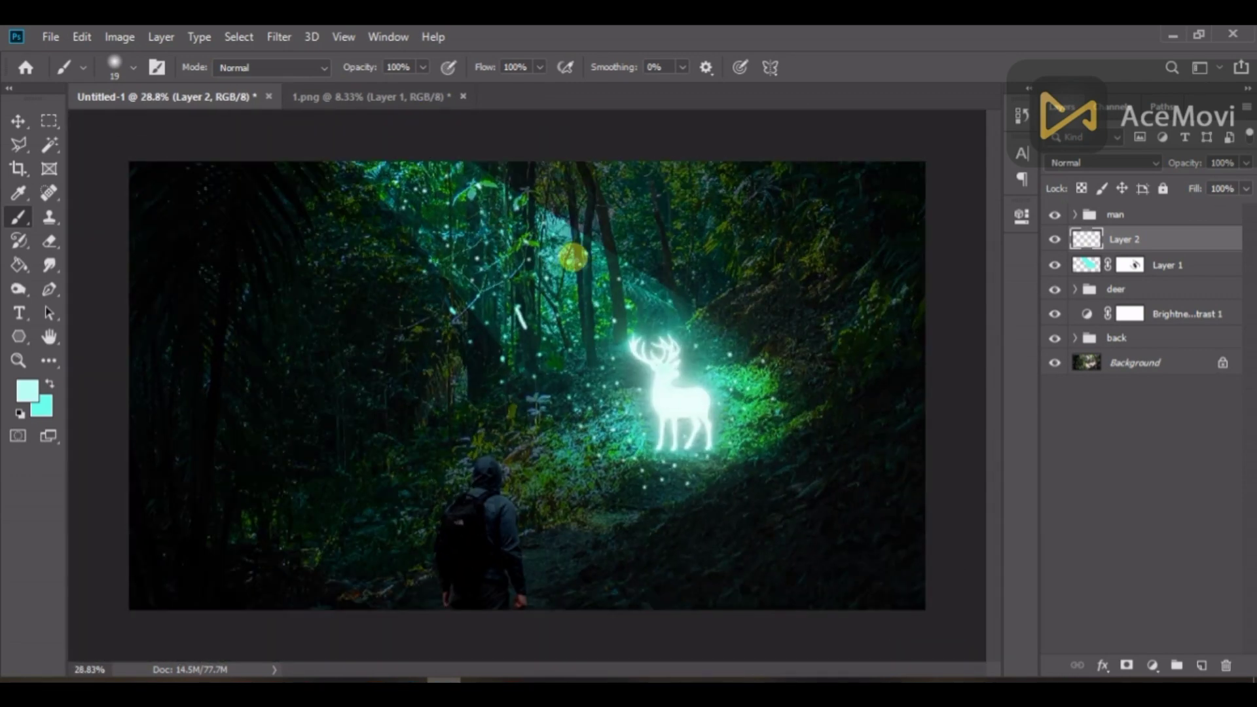
drag(1056, 341, 1062, 212)
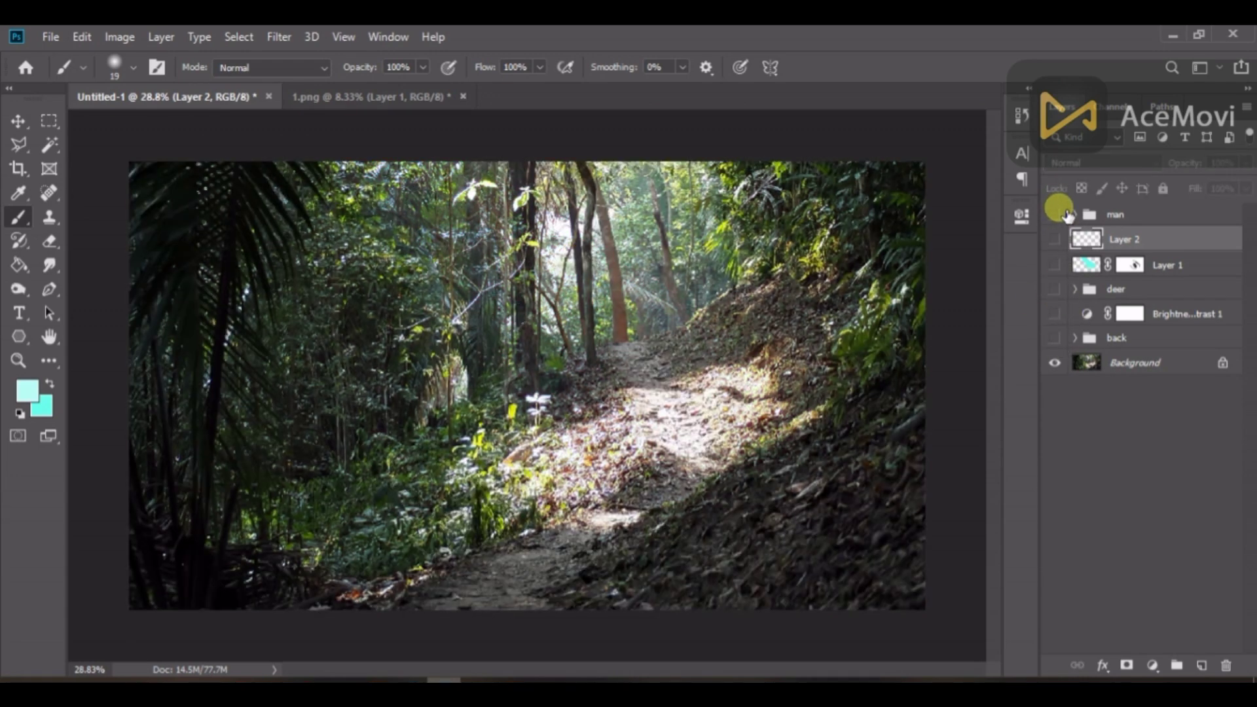
drag(1058, 262, 1056, 350)
drag(1055, 239, 1055, 213)
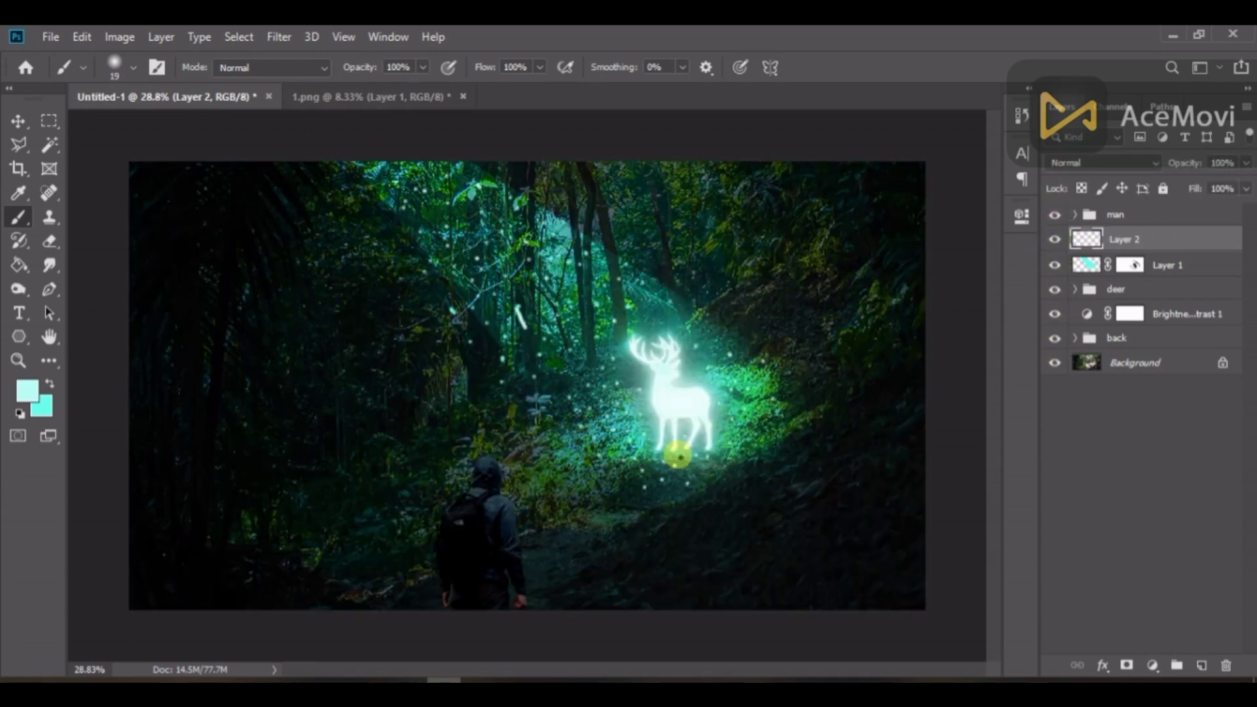
scroll(452, 229, up, 5)
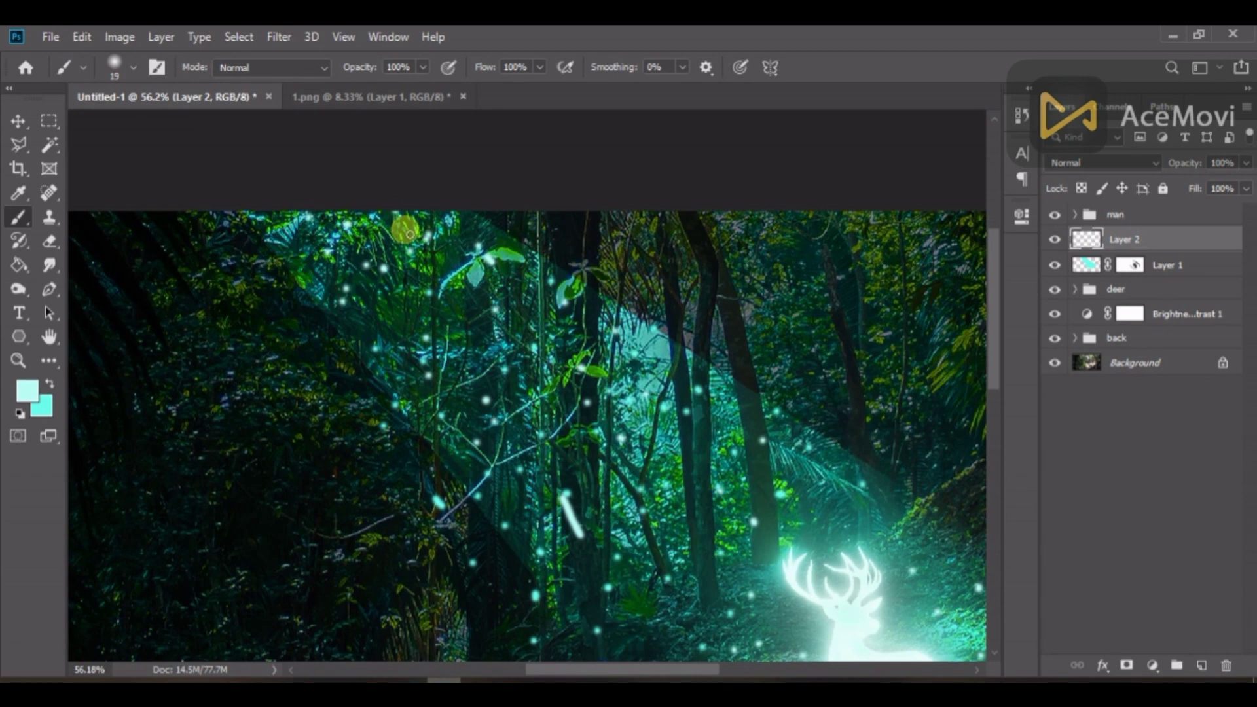
scroll(558, 416, down, 3)
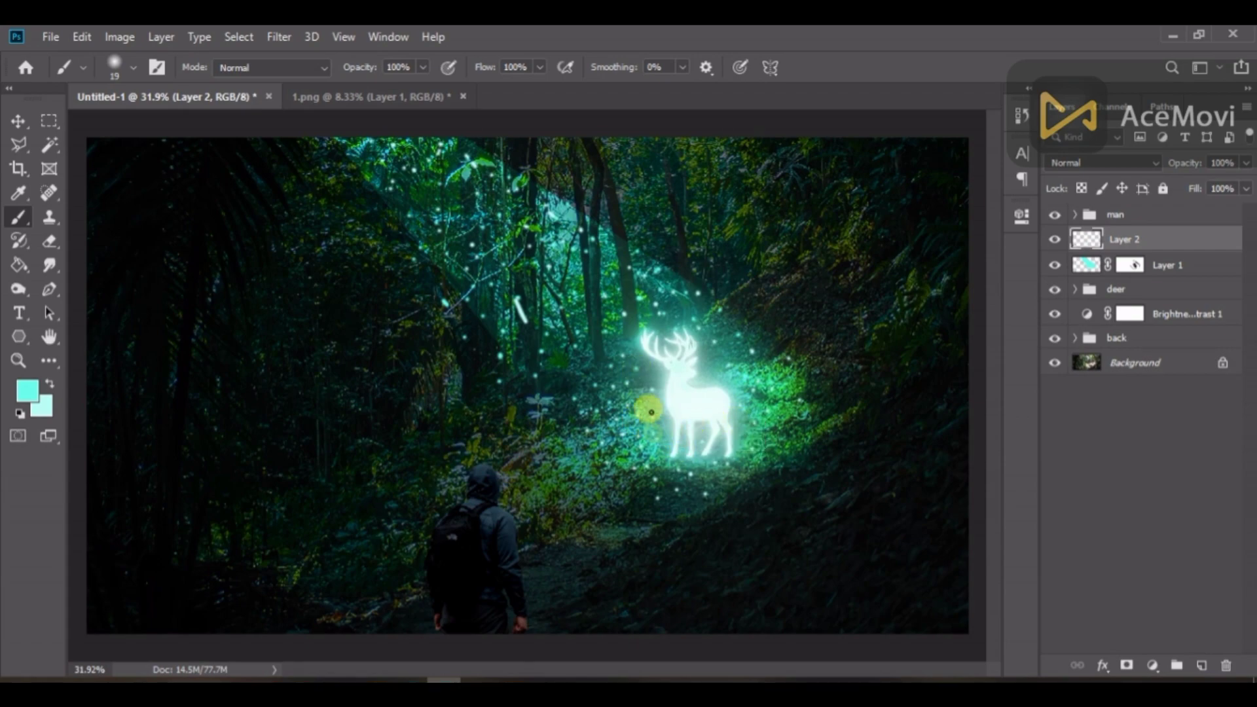
scroll(494, 513, up, 3)
scroll(570, 445, down, 3)
scroll(645, 411, up, 1)
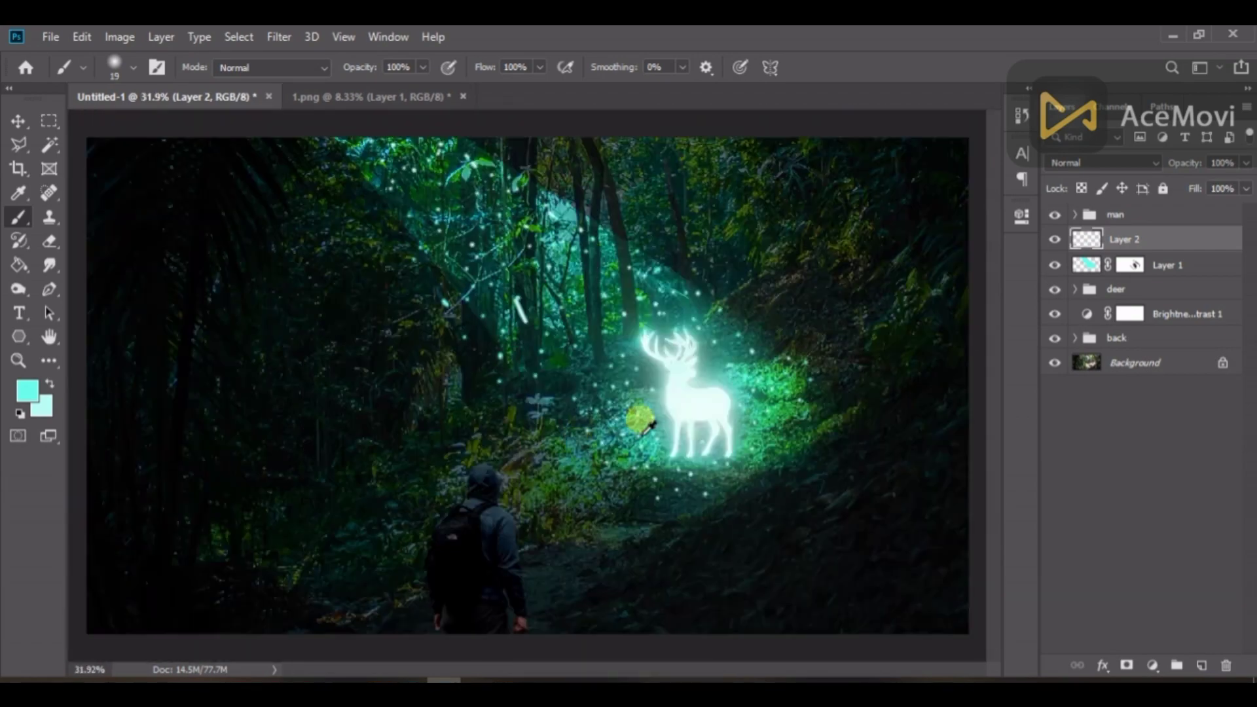
scroll(648, 410, down, 1)
alt+right_click(643, 278)
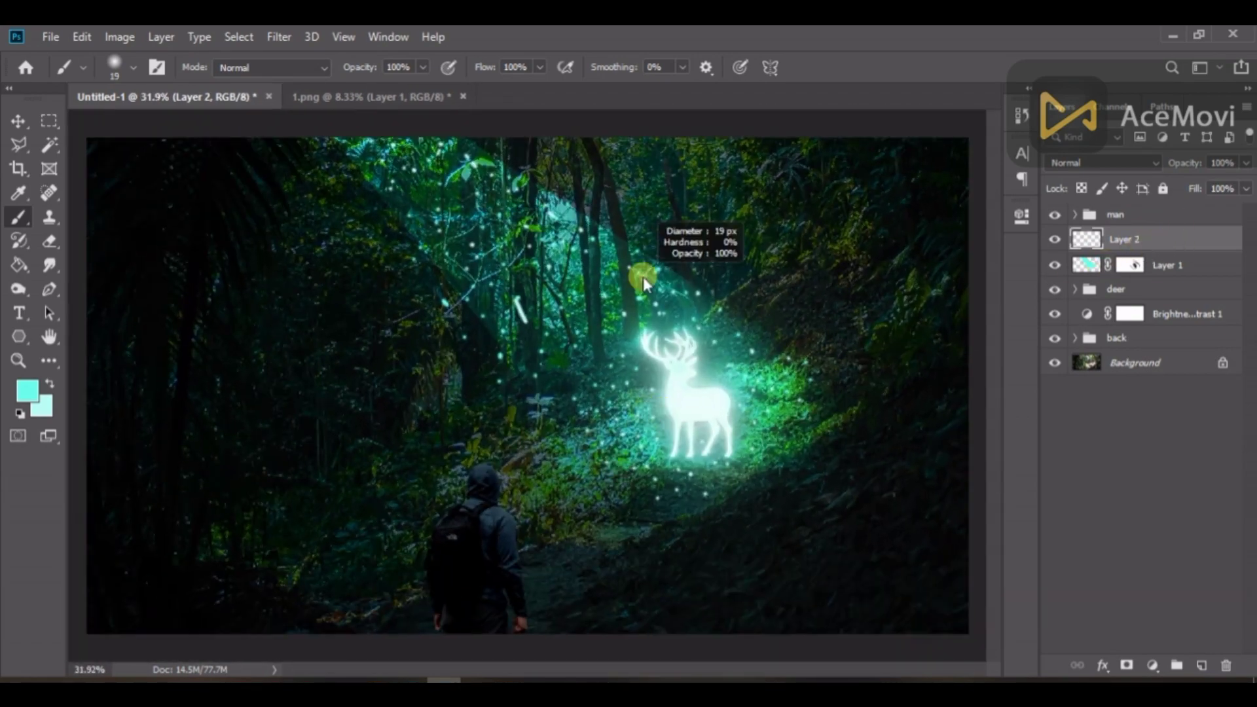
mouse_move(690, 40)
mouse_down()
mouse_move(686, 73)
mouse_move(698, 41)
mouse_up()
Step: Change the blend mode of Layer 2 and blur its light dots
click(280, 38)
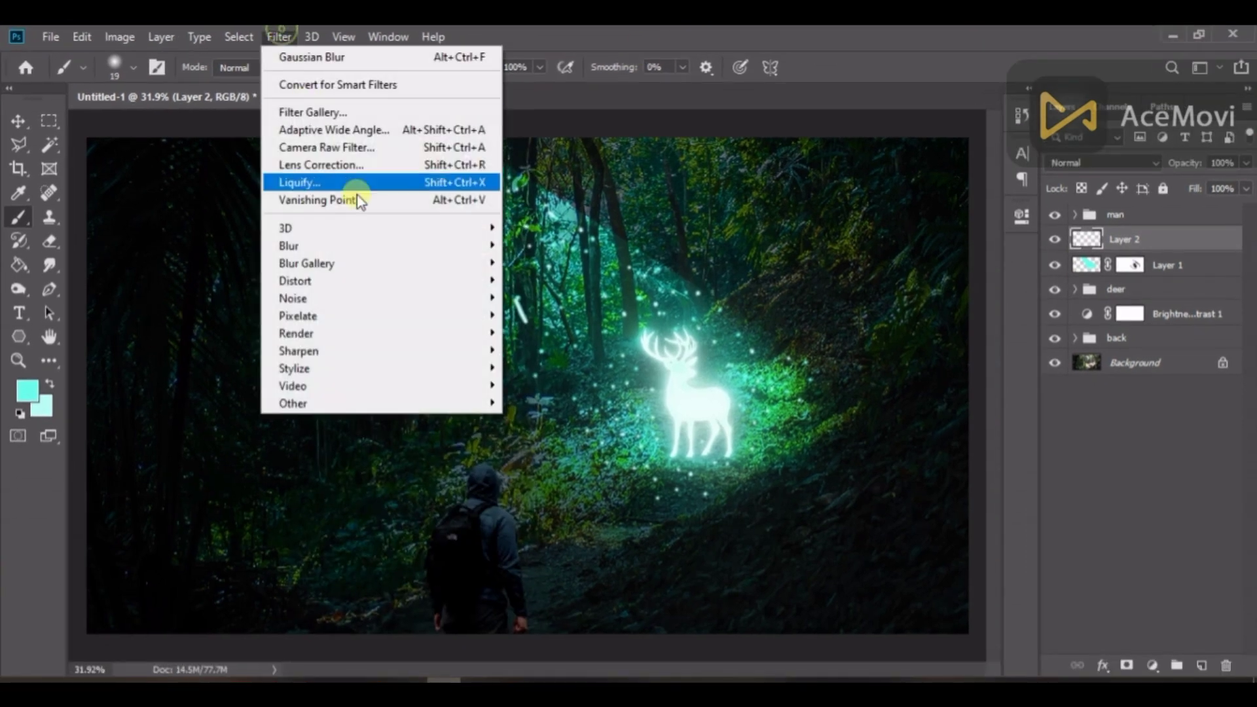
click(1140, 244)
click(1103, 163)
click(1108, 341)
click(279, 38)
click(319, 244)
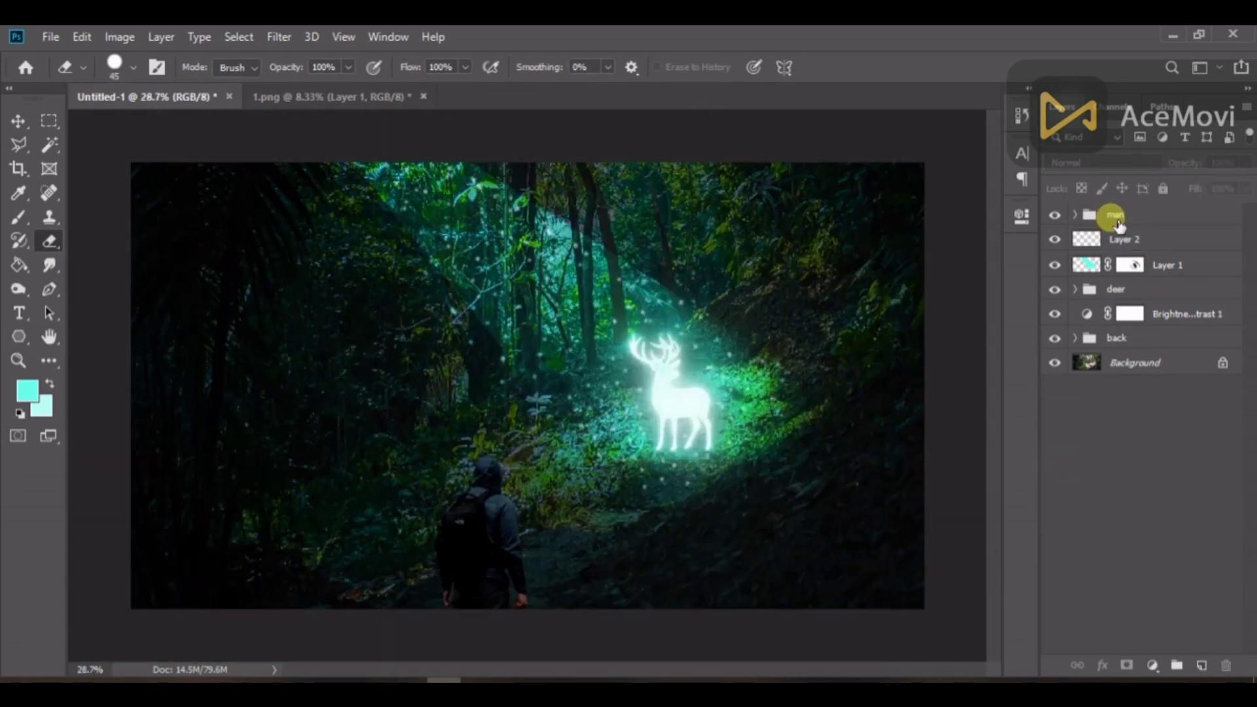
Step: Brighten the man copy layer with a clipped Levels adjustment, setting midtones to 1.61 and the white input to 137
click(1075, 214)
click(1169, 242)
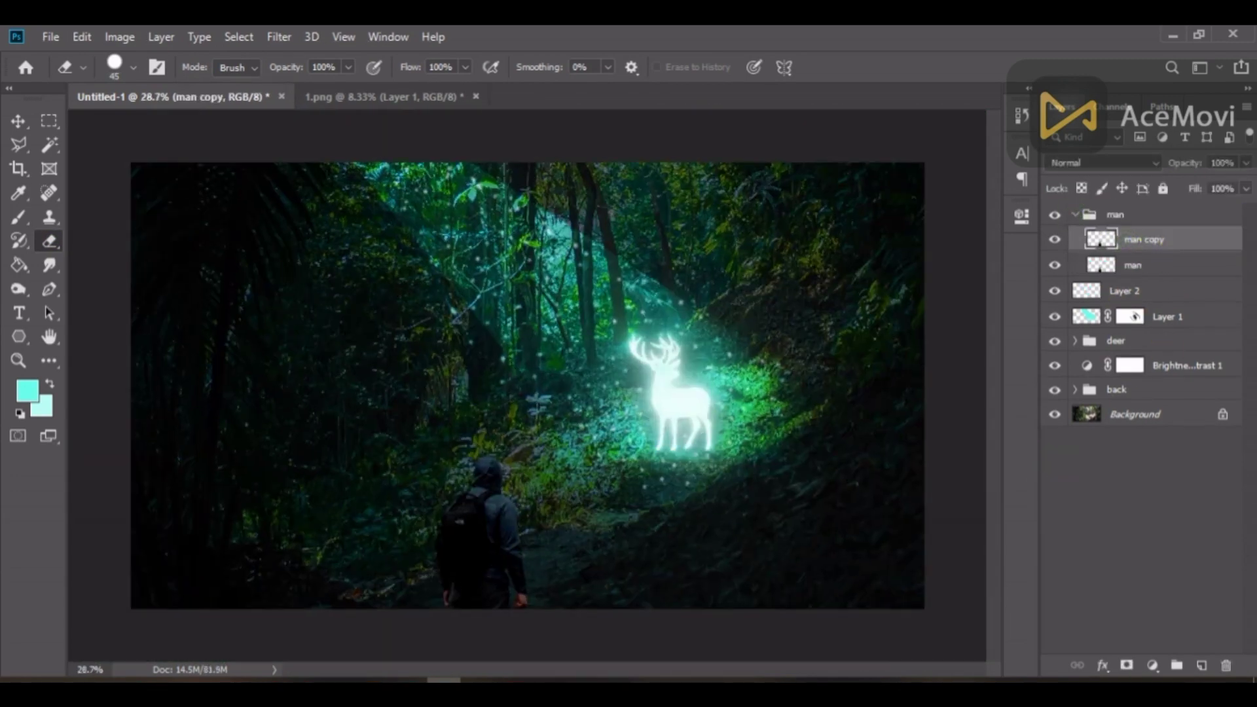
click(1152, 666)
click(1176, 423)
click(940, 401)
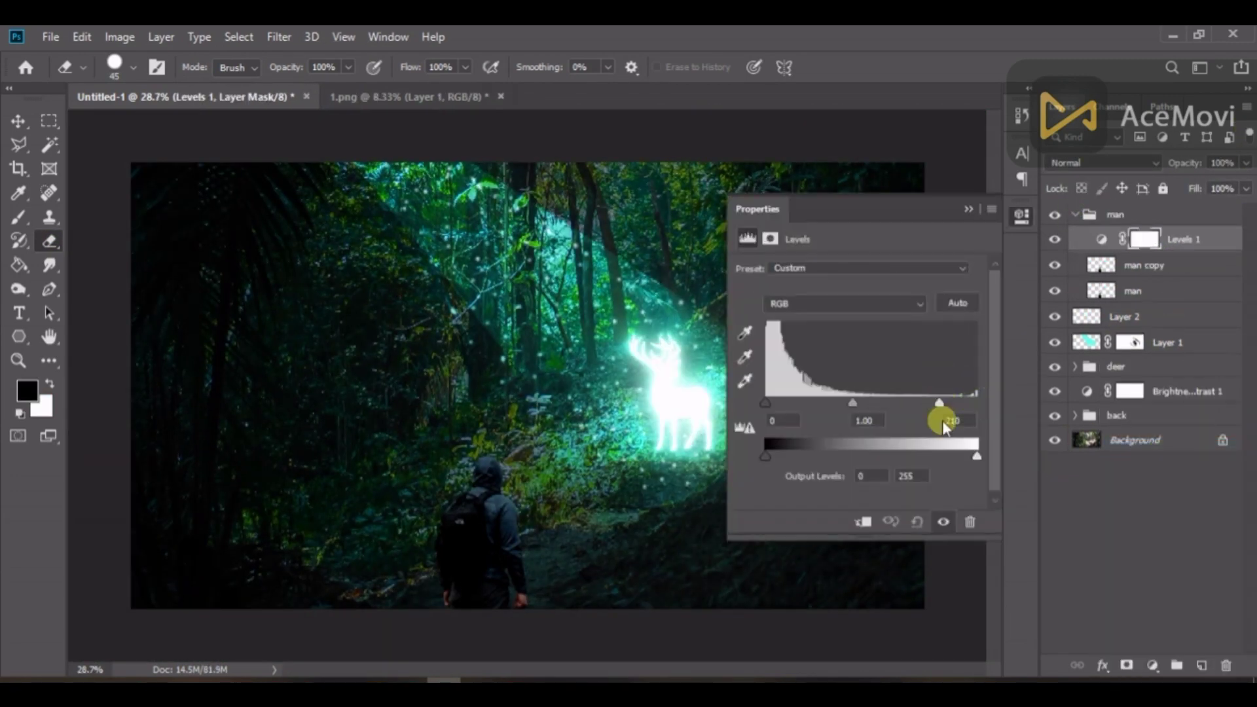
click(862, 522)
drag(938, 399, 815, 402)
click(970, 208)
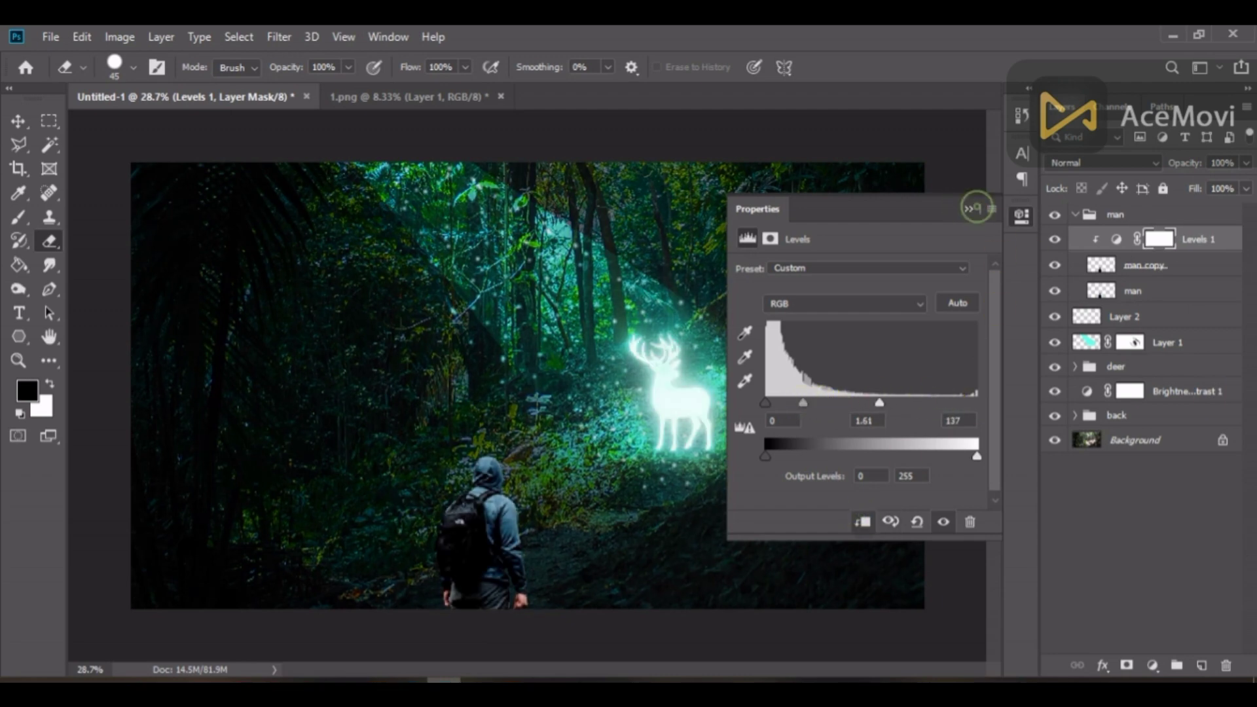
Step: Add a clipped Hue/Saturation adjustment above the Levels adjustment to give the man's jacket a stronger teal colour
click(1152, 666)
click(1176, 500)
drag(858, 337, 910, 370)
click(863, 522)
click(969, 209)
Step: Merge the man copy layer and its two adjustments into a single layer and toggle it to check the effect
shift+click(1224, 292)
key(ctrl+g)
right_click(1155, 245)
click(1095, 198)
click(1055, 241)
click(1055, 241)
Step: Add a black-filled mask to Group 1 and ready a soft white brush of 63 px at full opacity
click(1126, 666)
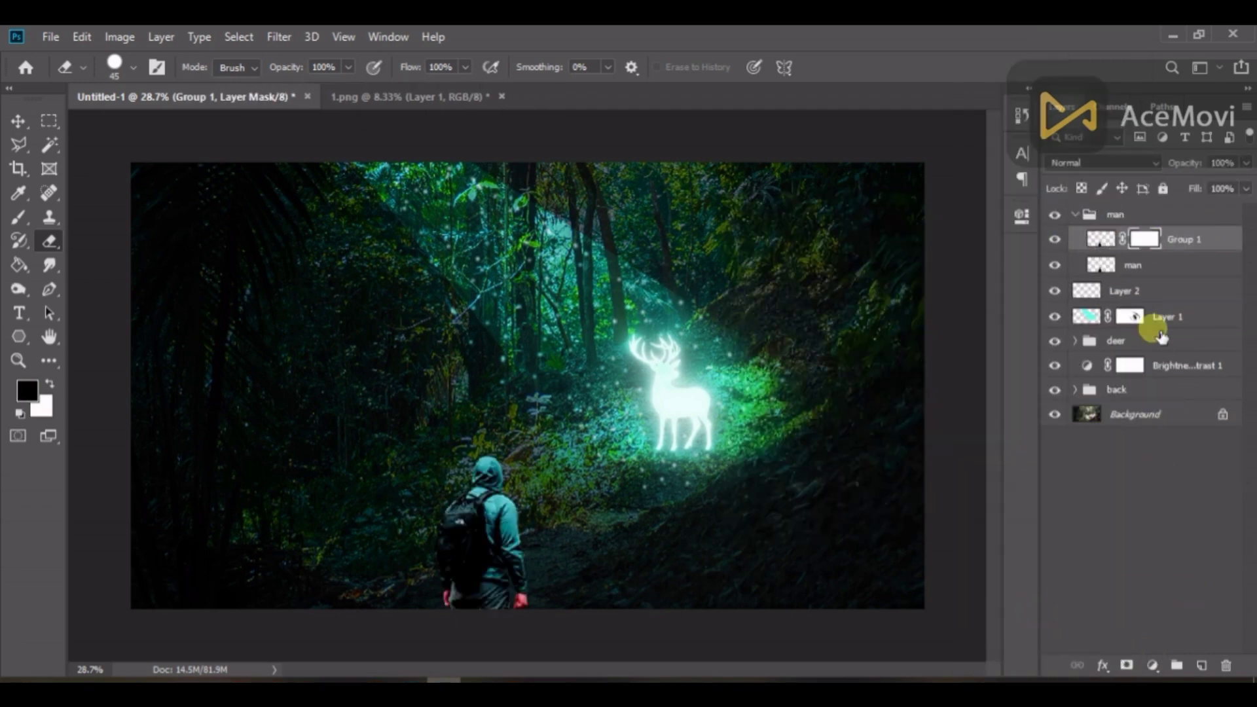
key(ctrl+i)
key(x)
scroll(459, 471, up, 8)
key(bracketright)
key(bracketright)
key(x)
key(x)
scroll(719, 406, up, 1)
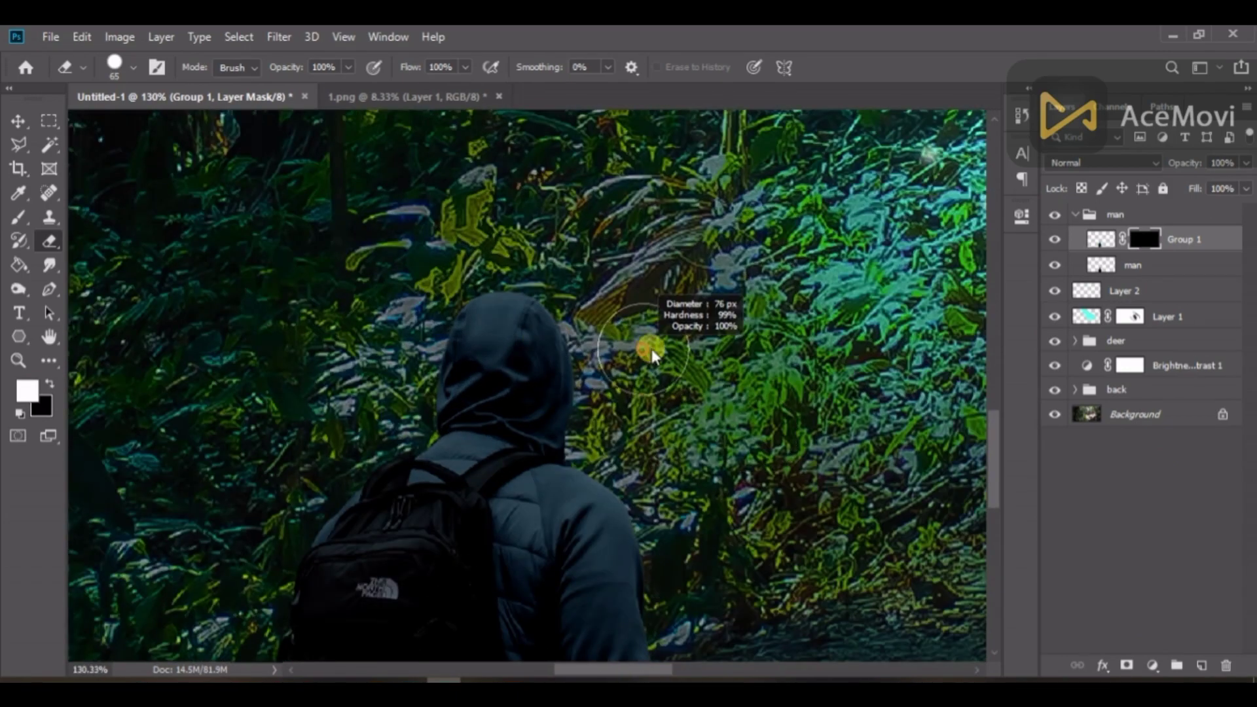
click(19, 217)
alt+right_click(499, 303)
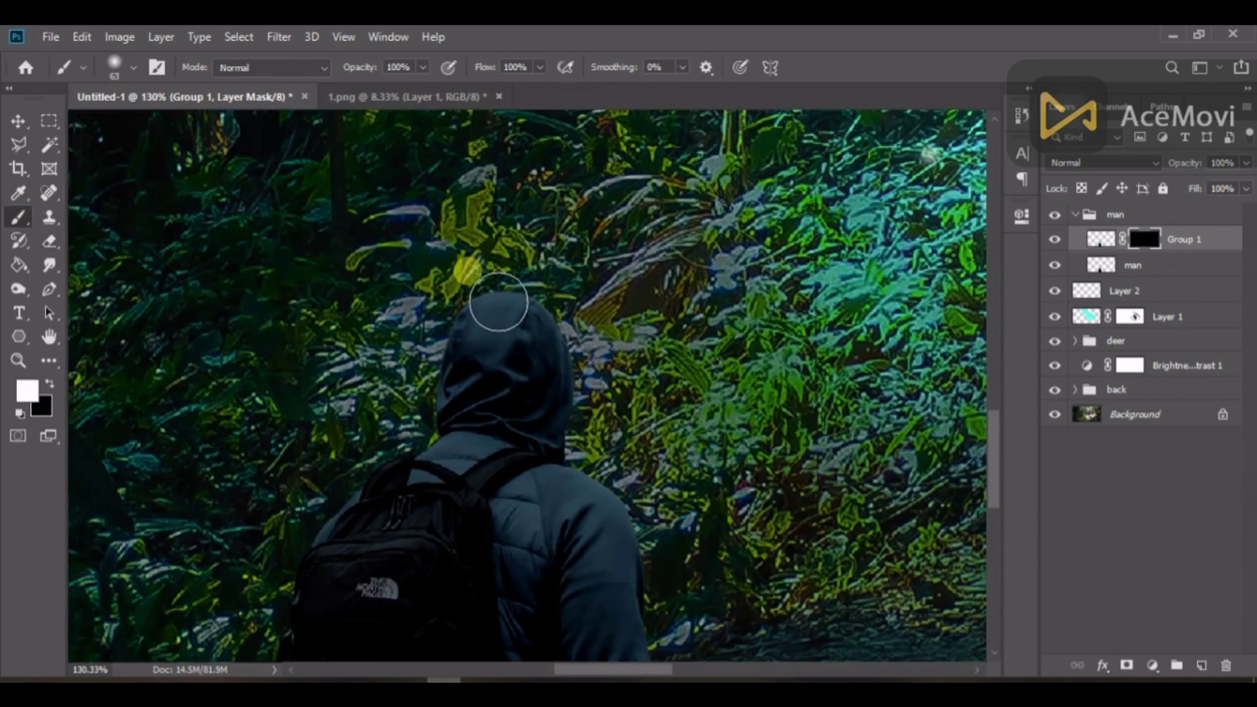
Step: Paint white on Group 1's mask along the deer-facing edge of the man's hood, shoulder and sleeve to reveal teal light
click(500, 303)
drag(547, 307, 572, 406)
scroll(590, 419, up, 4)
drag(589, 275, 655, 458)
key(x)
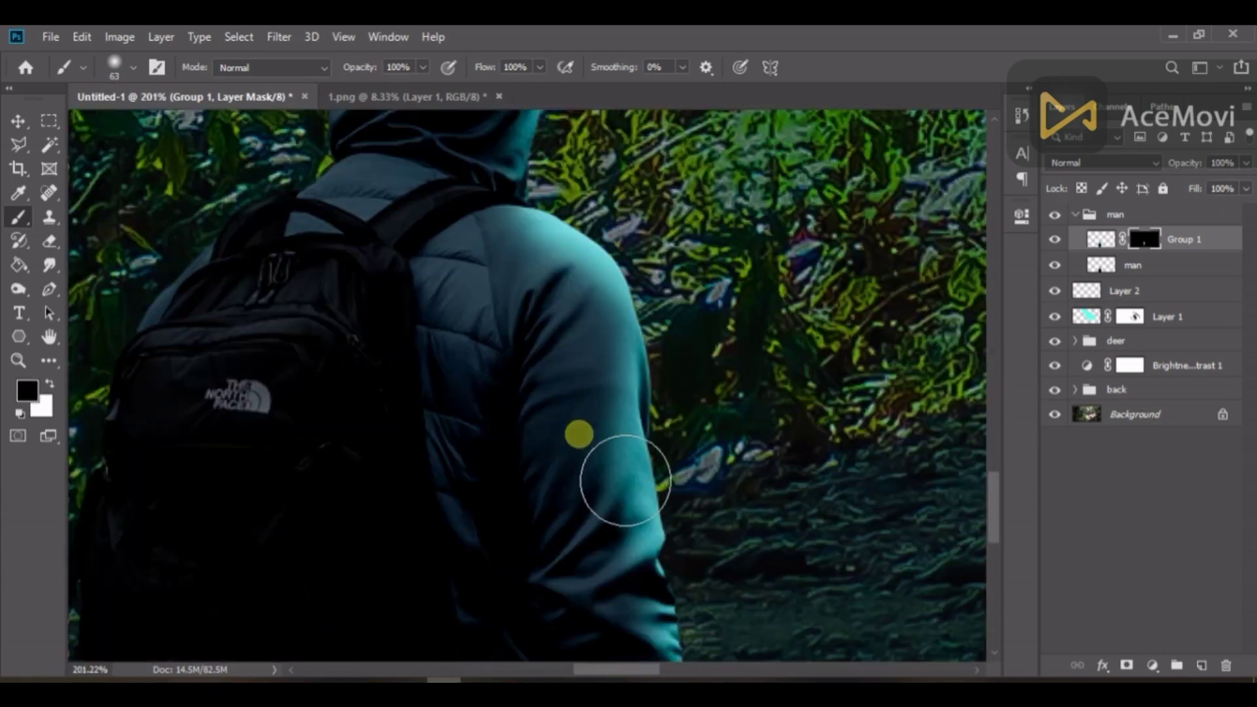
key(x)
scroll(676, 427, down, 1)
scroll(580, 364, down, 1)
Step: Extend the teal rim light over the man's hood and both shoulders on Group 1's mask, reducing the brush to 13 px
drag(580, 321, 622, 332)
scroll(615, 332, down, 1)
drag(393, 332, 526, 365)
scroll(529, 360, up, 4)
drag(478, 399, 623, 323)
drag(623, 262, 573, 418)
drag(604, 295, 660, 240)
scroll(556, 380, down, 3)
mouse_move(574, 451)
mouse_down()
mouse_move(647, 332)
mouse_move(674, 336)
mouse_up()
key(bracketleft)
key(bracketleft)
key(bracketleft)
key(bracketleft)
key(bracketleft)
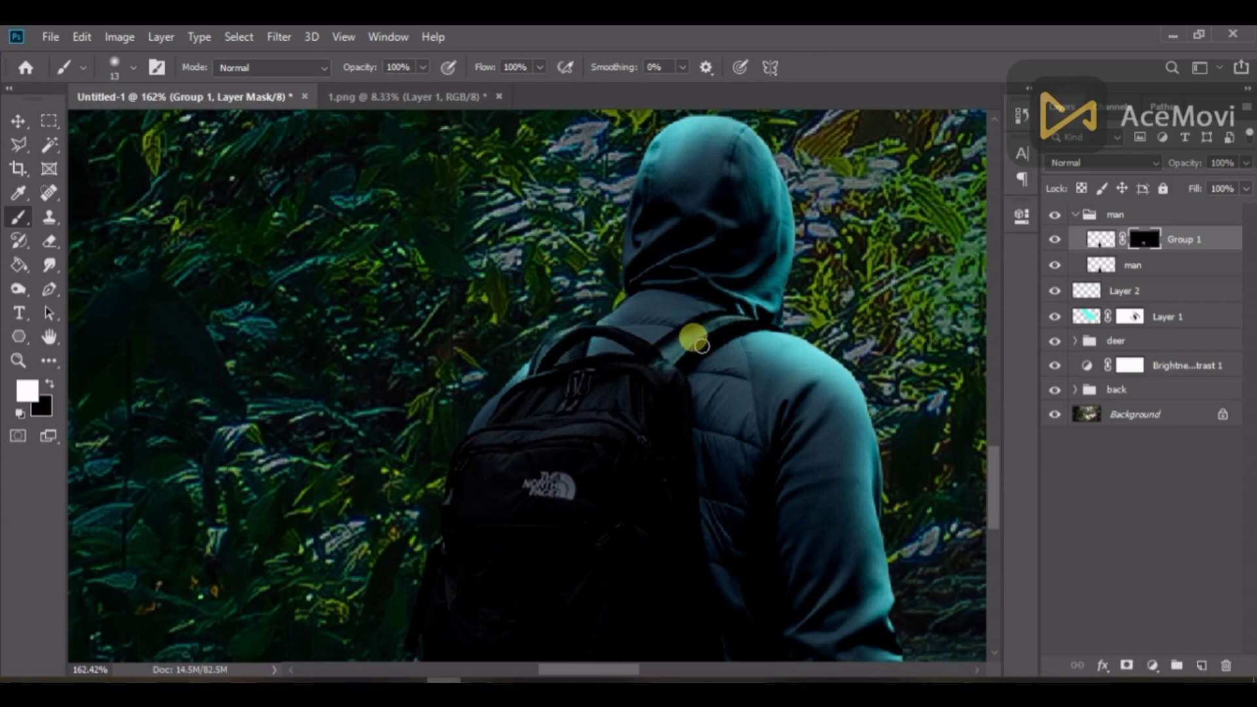
scroll(674, 393, down, 6)
Step: Group the man, light and deer layers together and toggle the new group's visibility to check its contents
click(1062, 449)
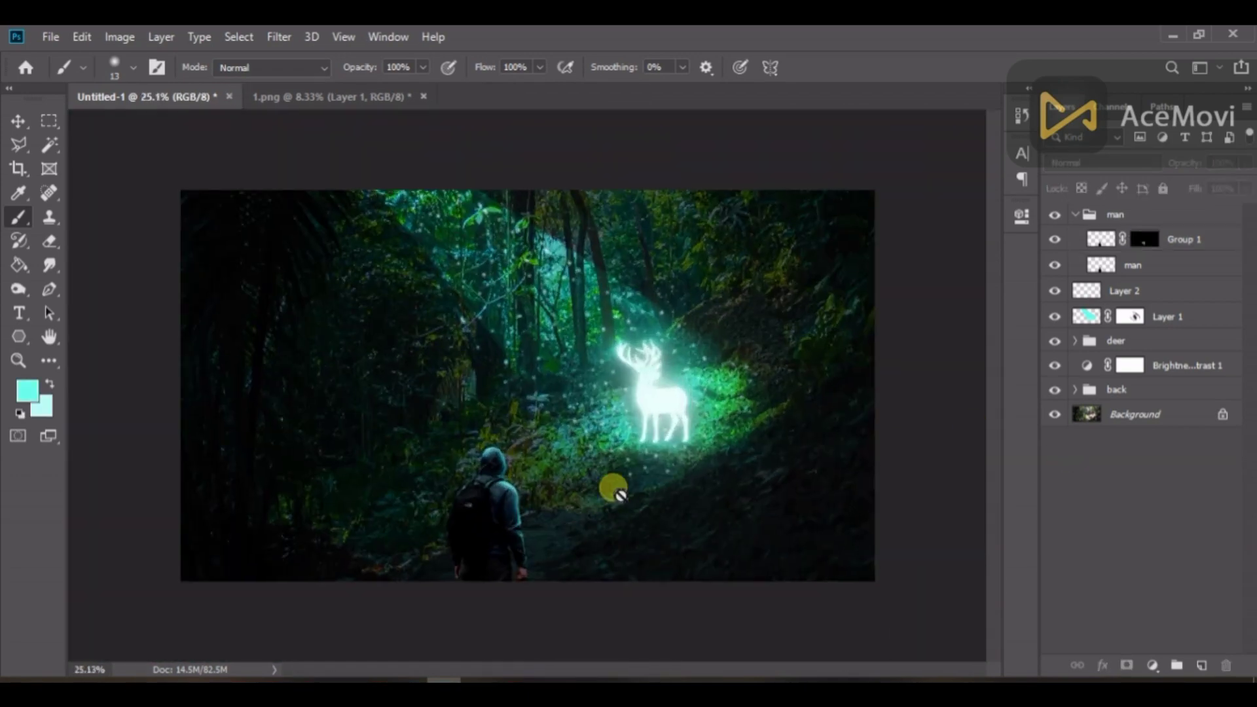
click(1144, 393)
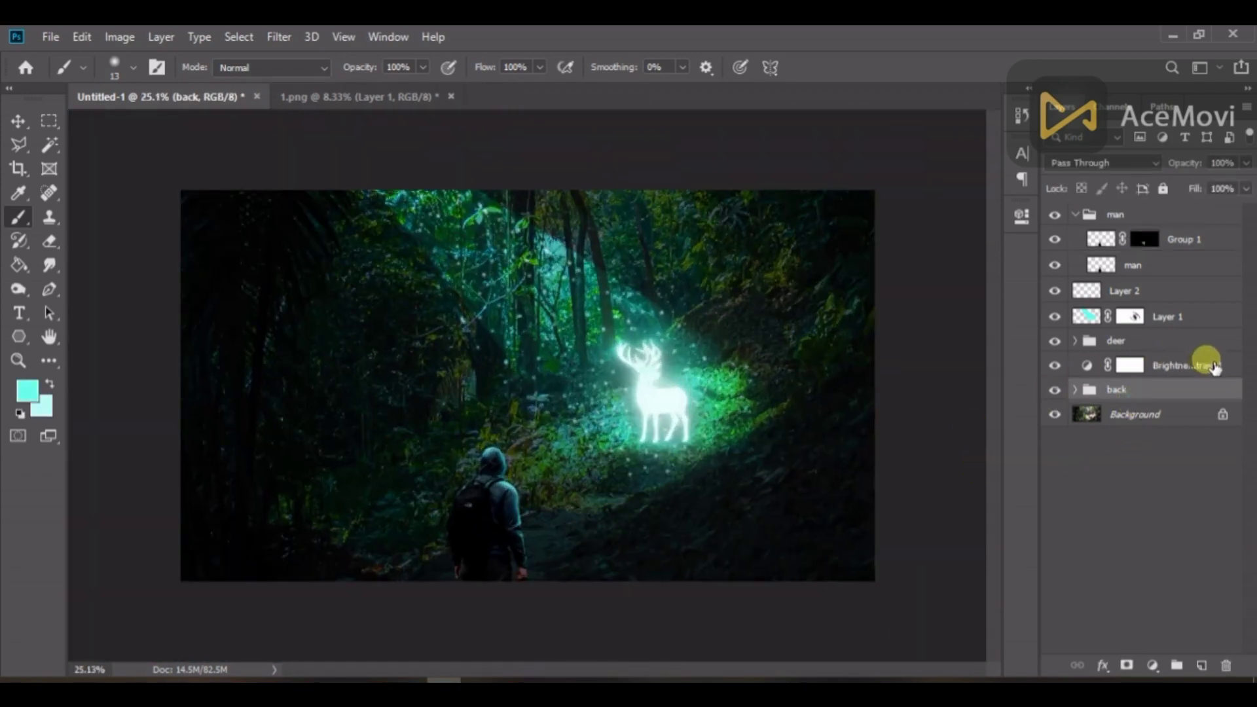
click(1207, 365)
click(1057, 366)
click(1057, 366)
click(1184, 341)
shift+click(1212, 239)
key(ctrl+g)
click(1055, 215)
click(1055, 214)
click(1055, 214)
Step: Merge the Brightness/Contrast adjustment and the back group into one layer, and duplicate that layer
click(1165, 239)
shift+click(1156, 269)
key(ctrl+g)
right_click(1105, 241)
click(964, 612)
key(ctrl+j)
Step: Add a Hue/Saturation adjustment with Colorize on, Hue 184 and Saturation 96, and hide Group 2 to check the tint
click(1156, 666)
click(1163, 486)
click(833, 436)
drag(800, 372, 965, 374)
drag(857, 336, 879, 340)
click(1054, 240)
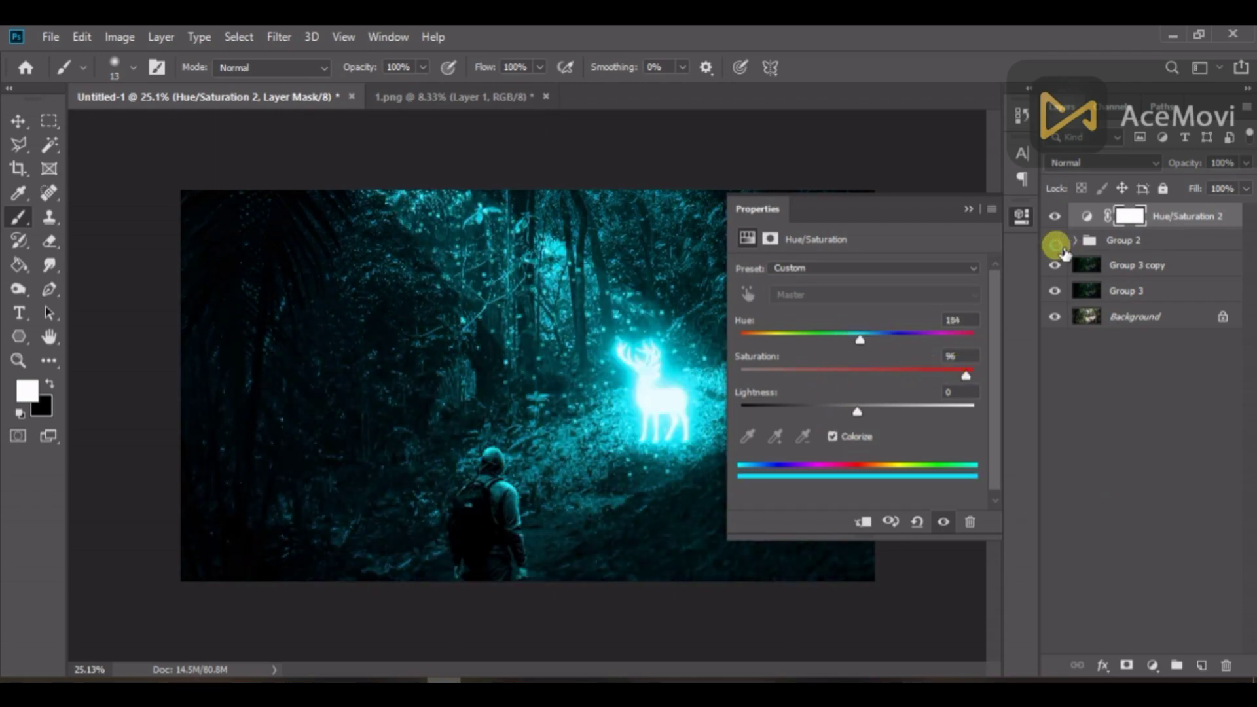
click(1055, 240)
click(969, 209)
Step: Merge the Hue/Saturation adjustment with the Group 3 copy below Group 2, give it a black mask and show Group 2
drag(1181, 223, 1173, 252)
click(1174, 267)
ctrl+click(1172, 243)
right_click(1169, 242)
click(972, 569)
alt+click(1127, 666)
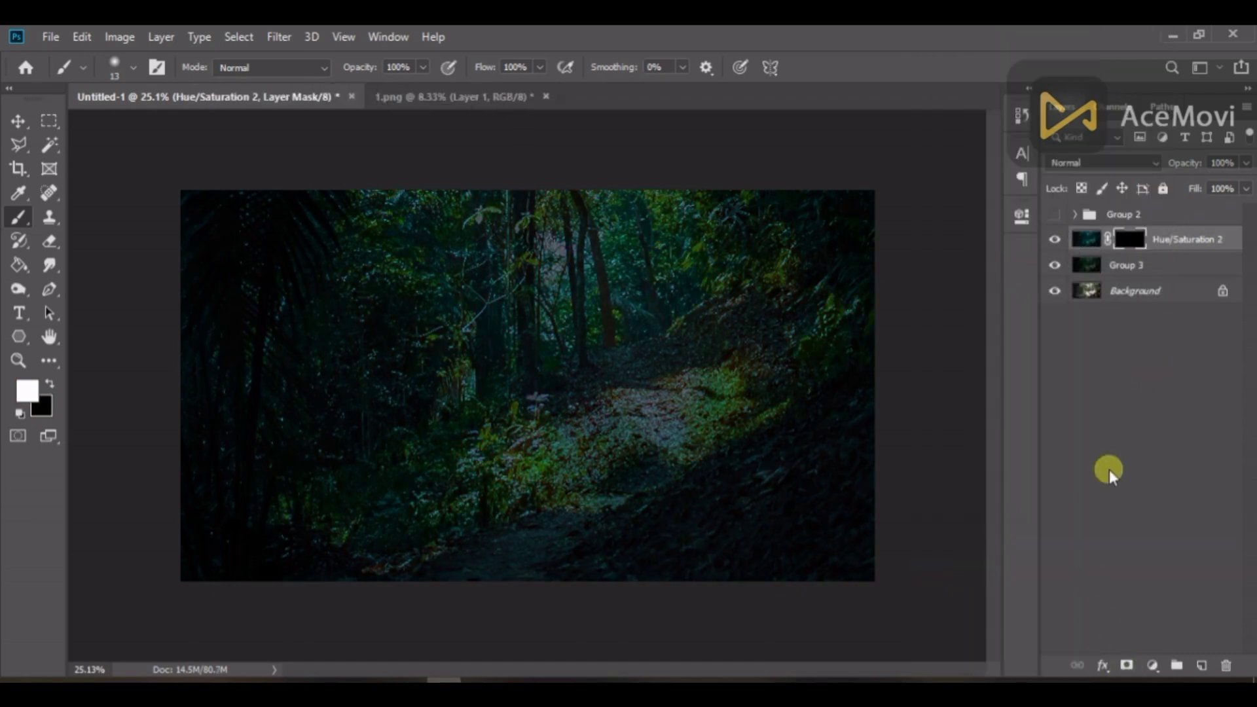
click(1054, 214)
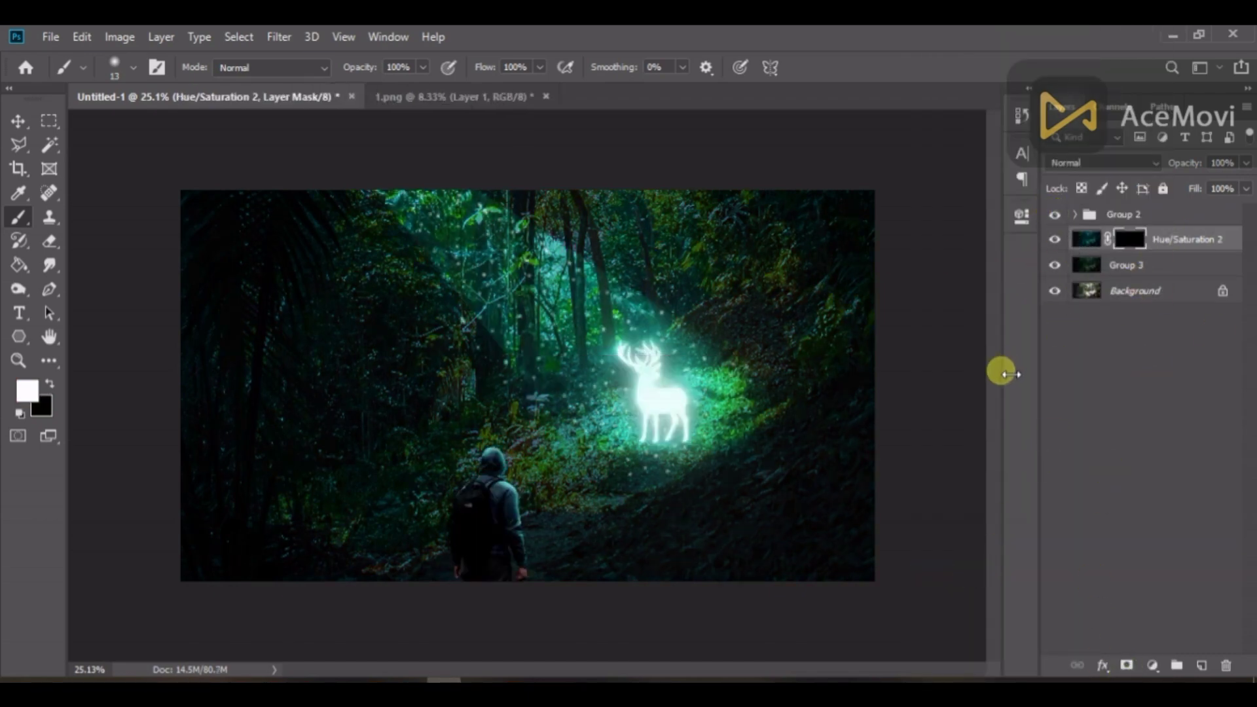
Step: Paint white on the Hue/Saturation 2 mask with a soft 41 px brush to tint the leaves on the dark slope cyan
scroll(598, 467, up, 1)
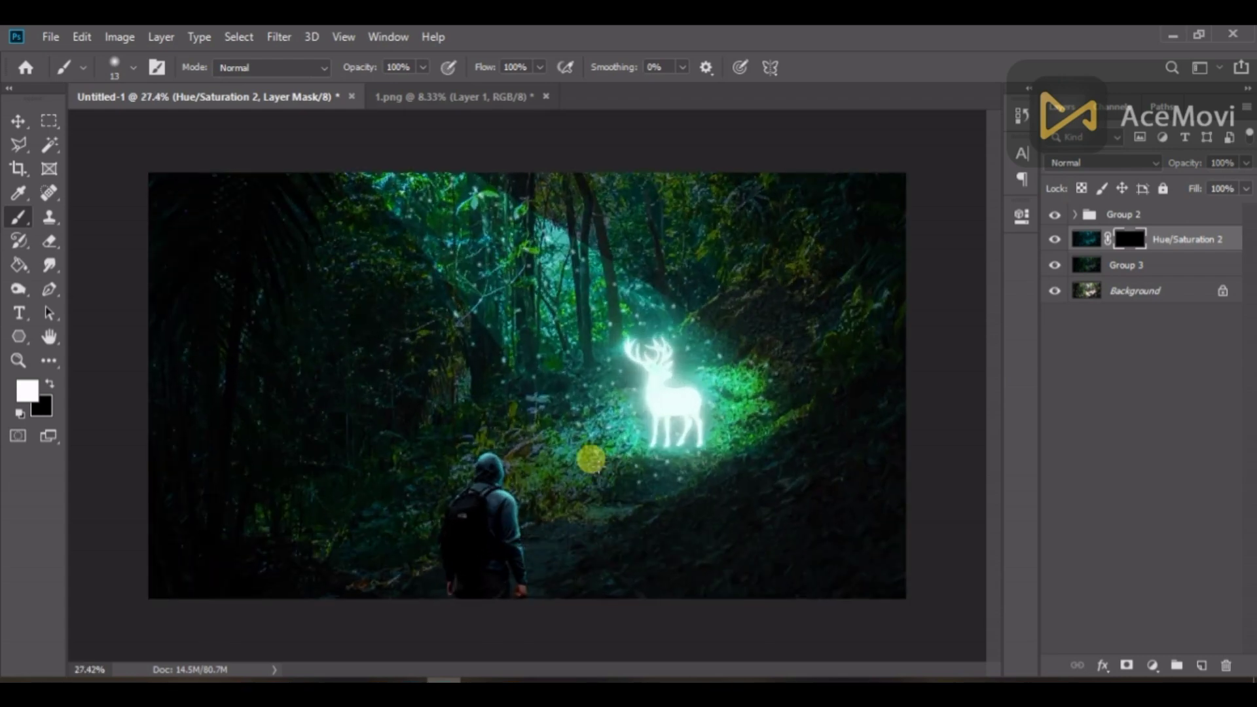
scroll(592, 460, up, 4)
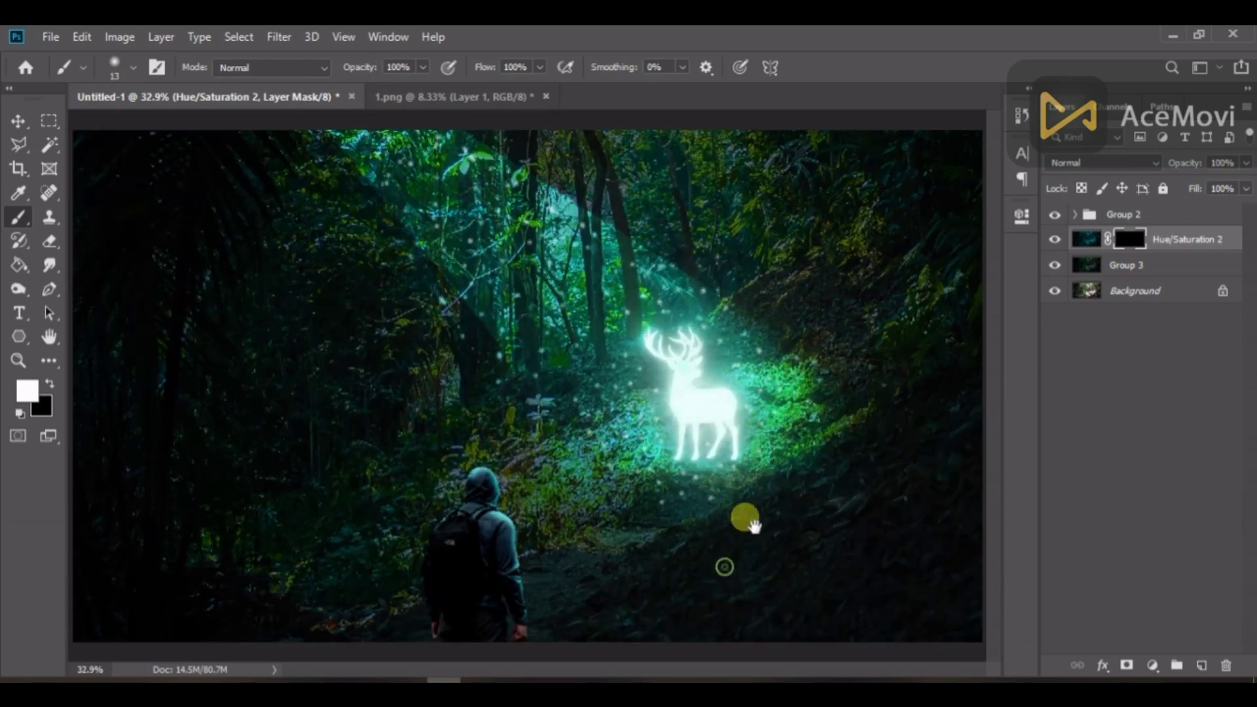
scroll(514, 340, up, 6)
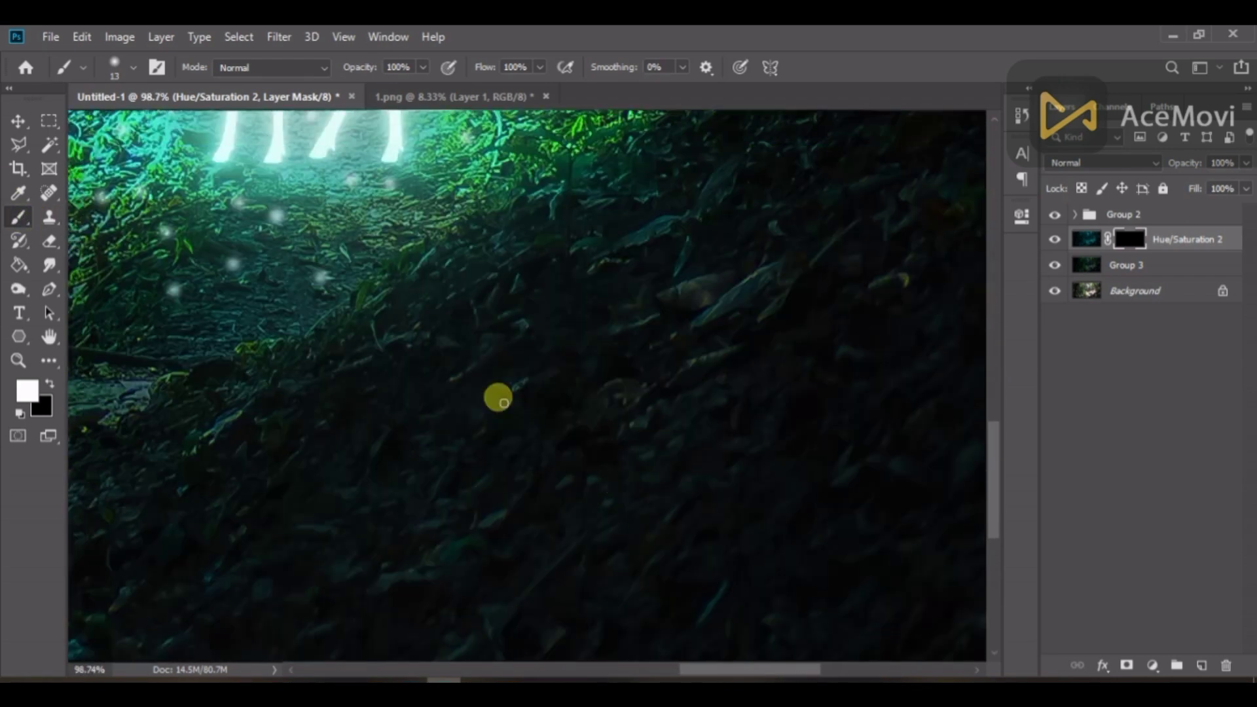
scroll(794, 354, down, 10)
scroll(825, 534, up, 8)
mouse_move(748, 393)
mouse_down()
mouse_move(724, 406)
mouse_move(734, 387)
mouse_up()
drag(720, 327, 714, 351)
mouse_move(750, 285)
mouse_down()
mouse_move(776, 271)
mouse_move(625, 380)
mouse_up()
drag(629, 292, 607, 319)
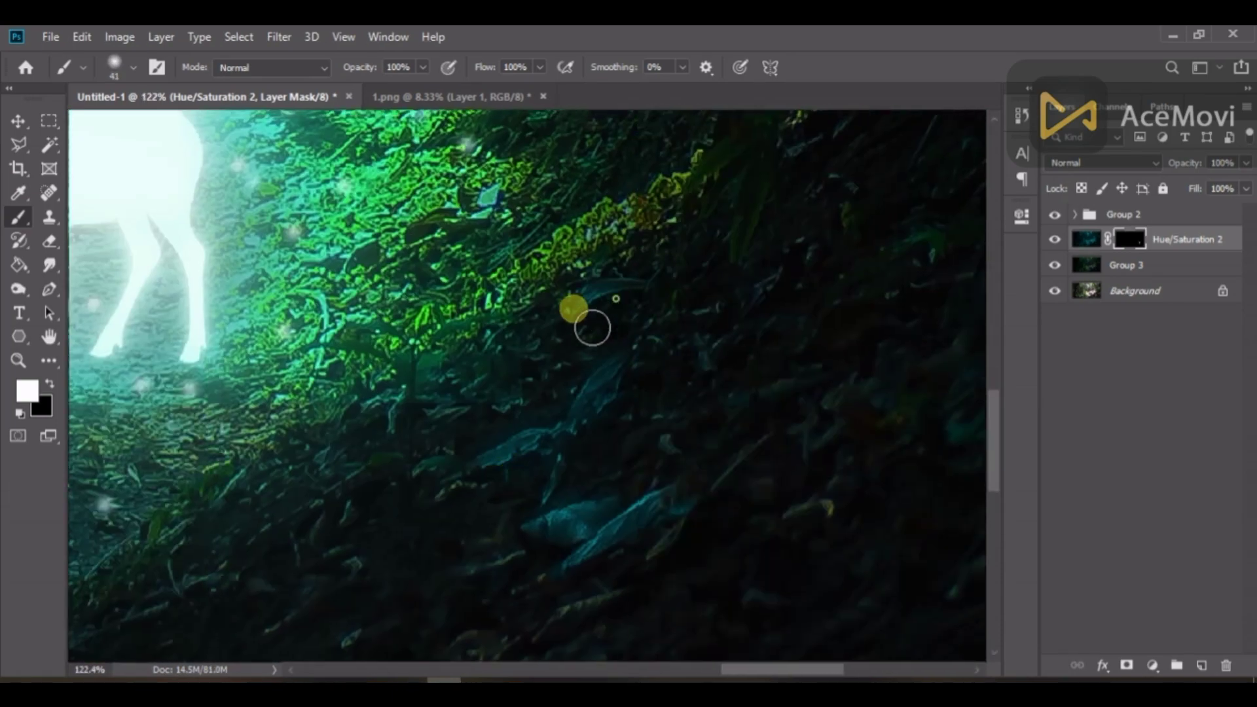
drag(463, 449, 570, 556)
Step: Enlarge the brush to 121 px and paint the cyan tint onto the foliage just behind the deer
key(bracketright)
key(bracketright)
key(bracketright)
key(bracketright)
key(bracketright)
key(bracketright)
key(bracketright)
drag(582, 281, 493, 328)
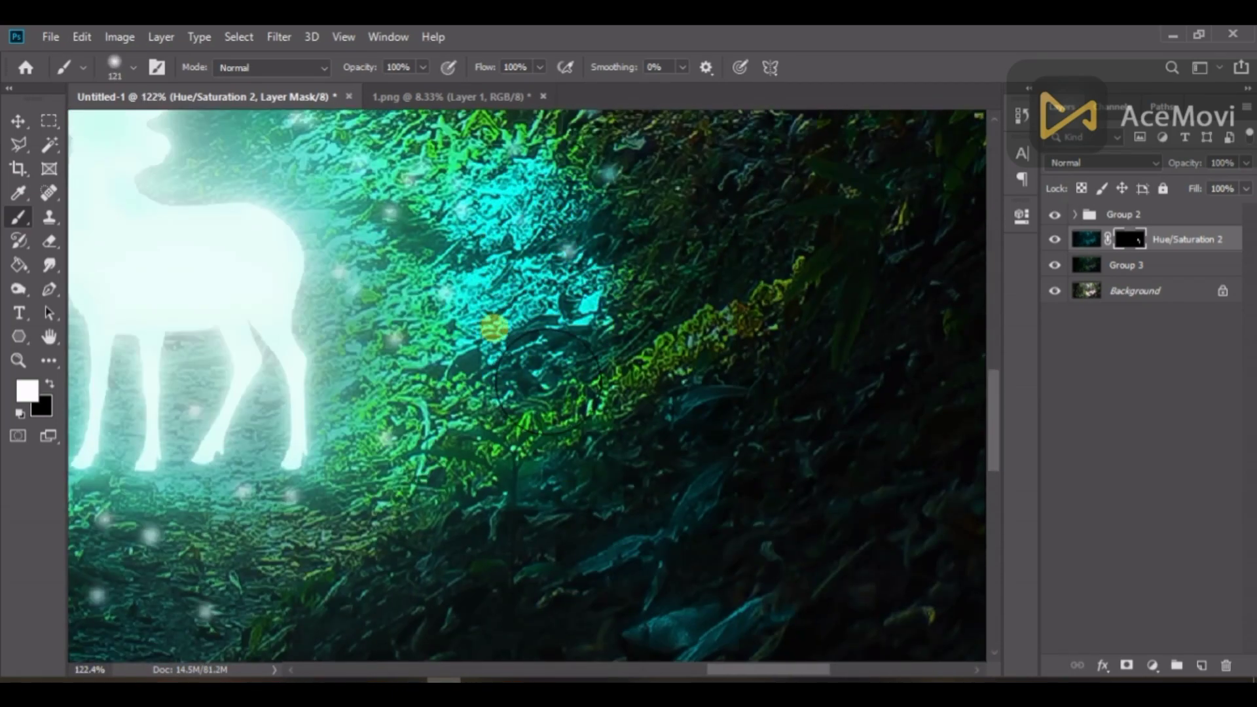
Step: Undo the last cyan stroke, lower the brush opacity and flow, and repaint the tint more softly on the foliage behind the deer
key(ctrl+z)
click(424, 68)
click(376, 88)
click(539, 68)
click(495, 87)
click(510, 200)
Step: Extend the cyan tint across the foliage and ground near the deer on the Hue/Saturation 2 mask, enlarging the brush partway
scroll(524, 302, down, 8)
drag(510, 385, 622, 380)
key(bracketright)
key(bracketright)
key(bracketright)
click(338, 399)
Step: Shrink the brush, and hide and show the Hue/Saturation 2 layer to compare the image with and without the tint
key(ctrl+0)
scroll(581, 447, up, 6)
key(bracketleft)
key(bracketleft)
key(bracketleft)
click(1056, 241)
click(1056, 242)
Step: Set the brush to 74% opacity and 66% flow and paint the cyan tint over the dark slope in the image's lower right corner
click(540, 67)
click(556, 86)
click(423, 67)
click(450, 85)
click(851, 263)
click(828, 227)
drag(675, 524, 595, 430)
click(541, 559)
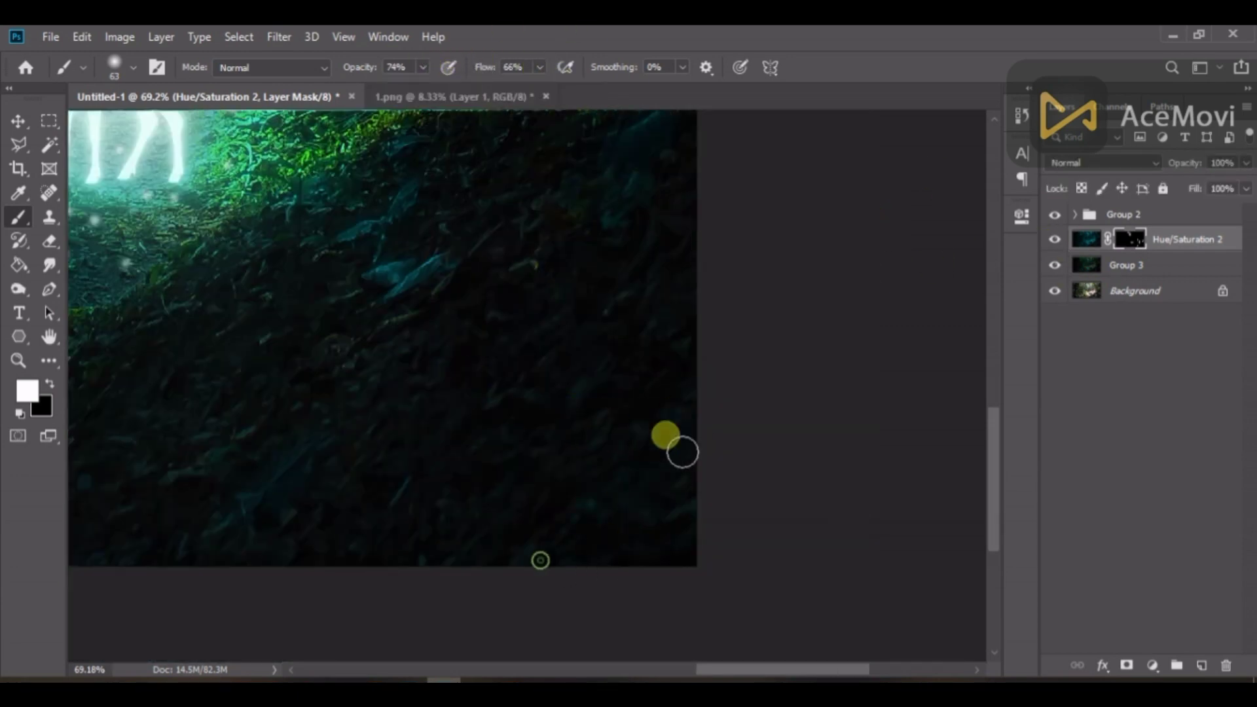
drag(542, 483, 581, 486)
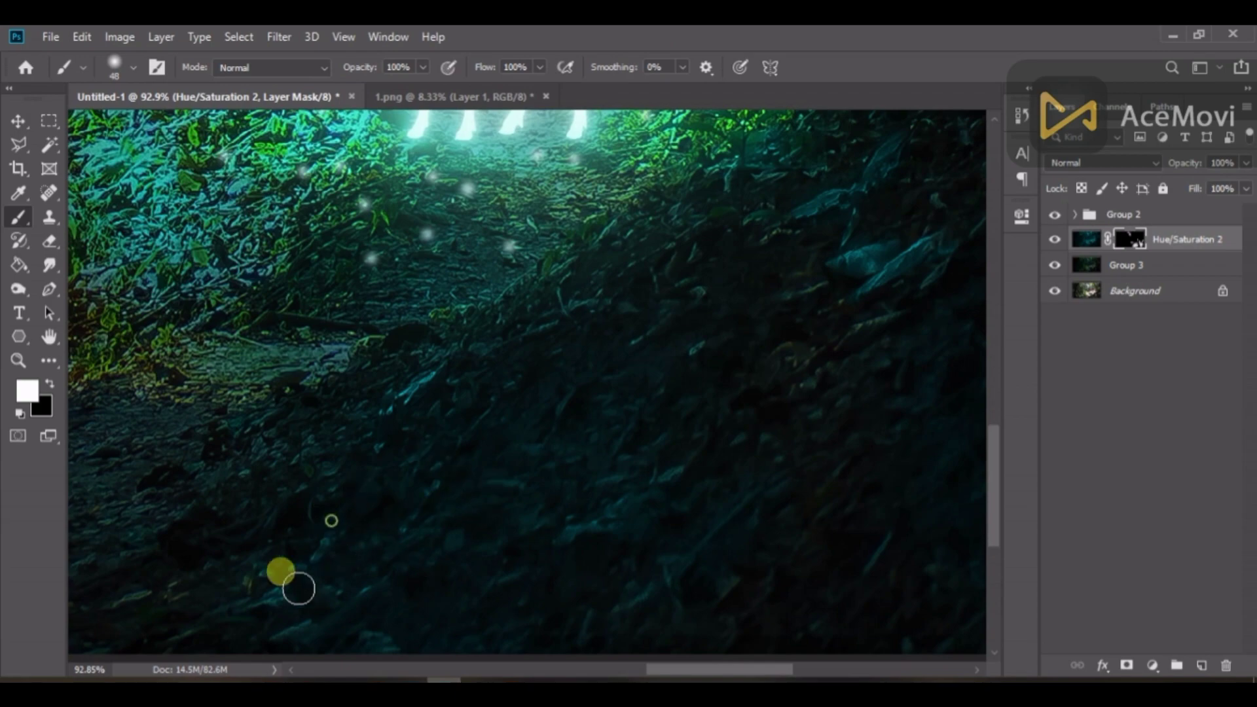
Step: Paint the cyan tint at 100% opacity and flow along the lower slope and onto the plants beside the hooded man
mouse_move(281, 569)
mouse_down()
mouse_move(309, 391)
mouse_move(592, 233)
mouse_move(581, 561)
mouse_up()
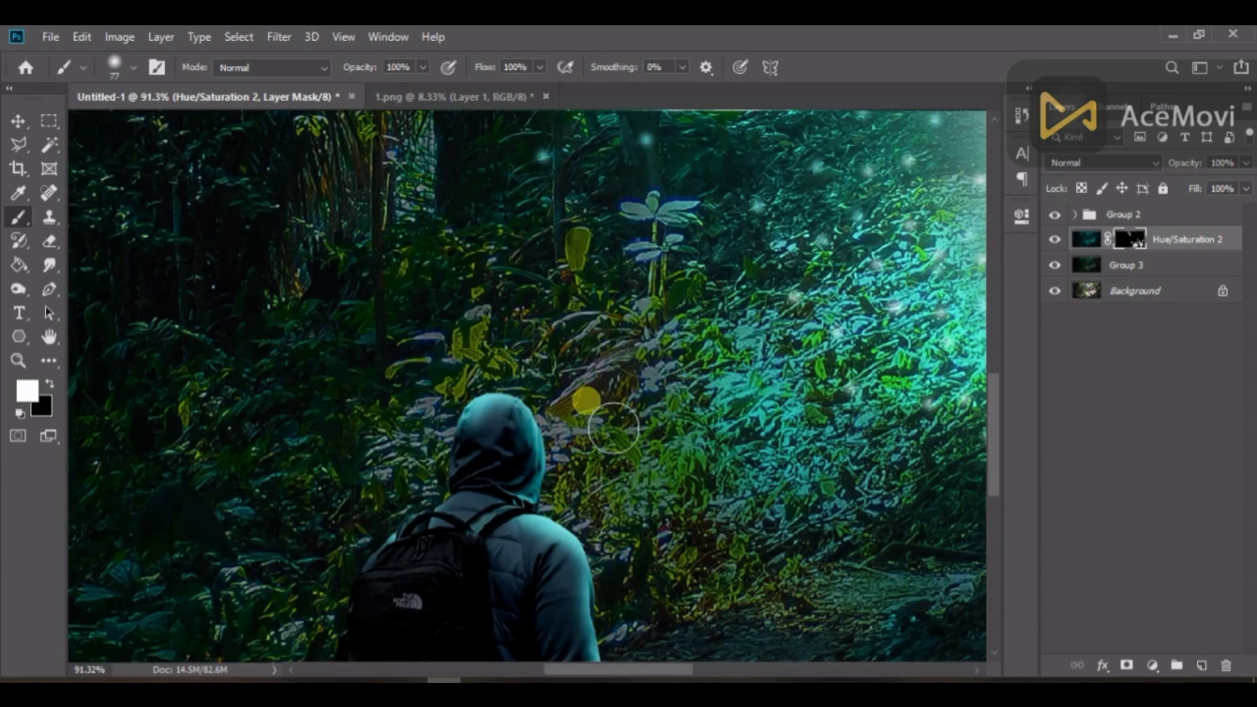
mouse_move(614, 428)
mouse_down()
mouse_move(640, 309)
mouse_move(665, 281)
mouse_move(654, 463)
mouse_up()
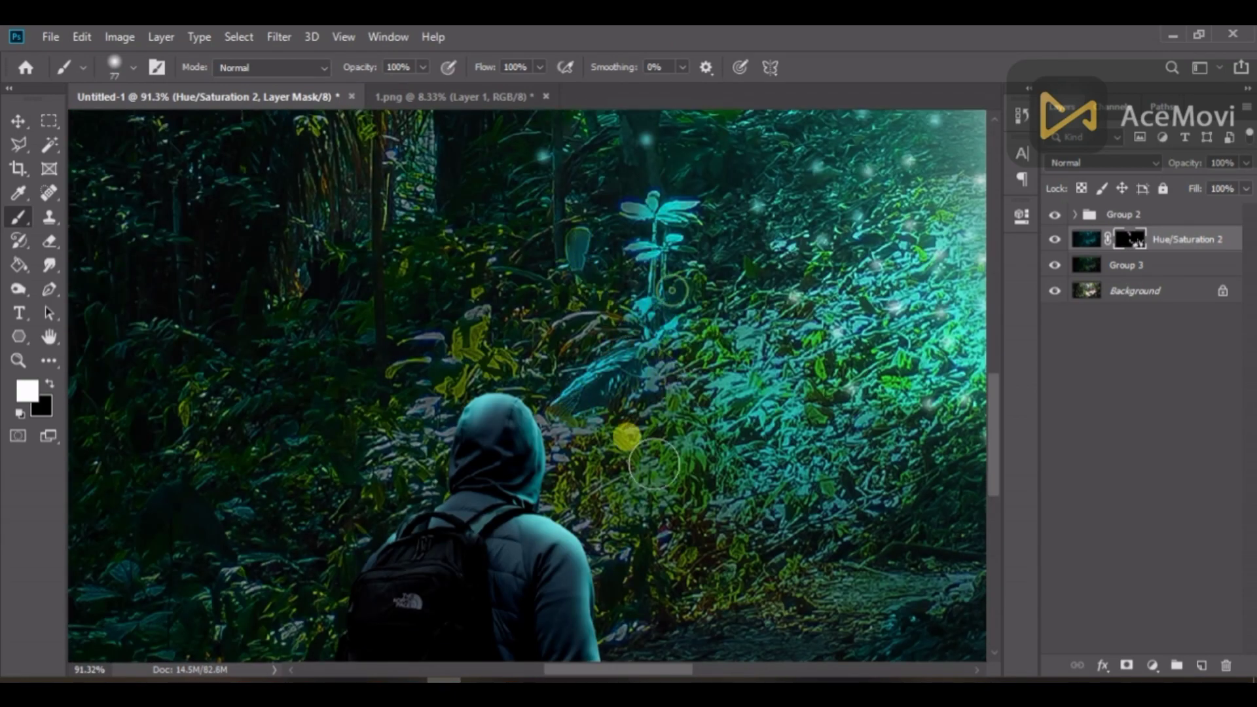